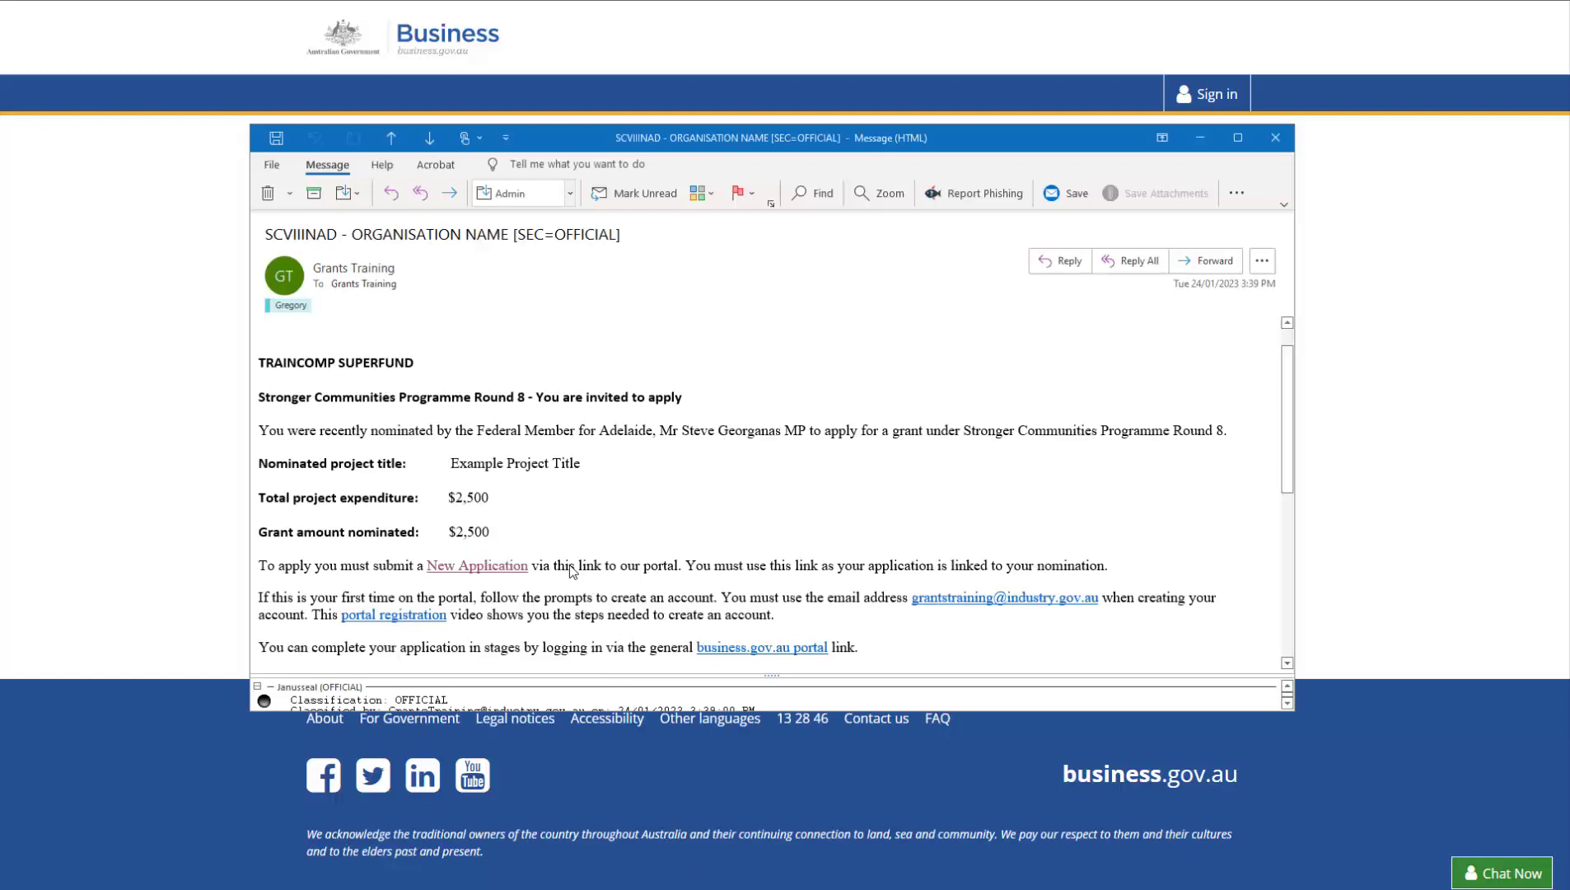
Follow the New Application link in the Outlook invitation email to the secure portal.
left_click(464, 570)
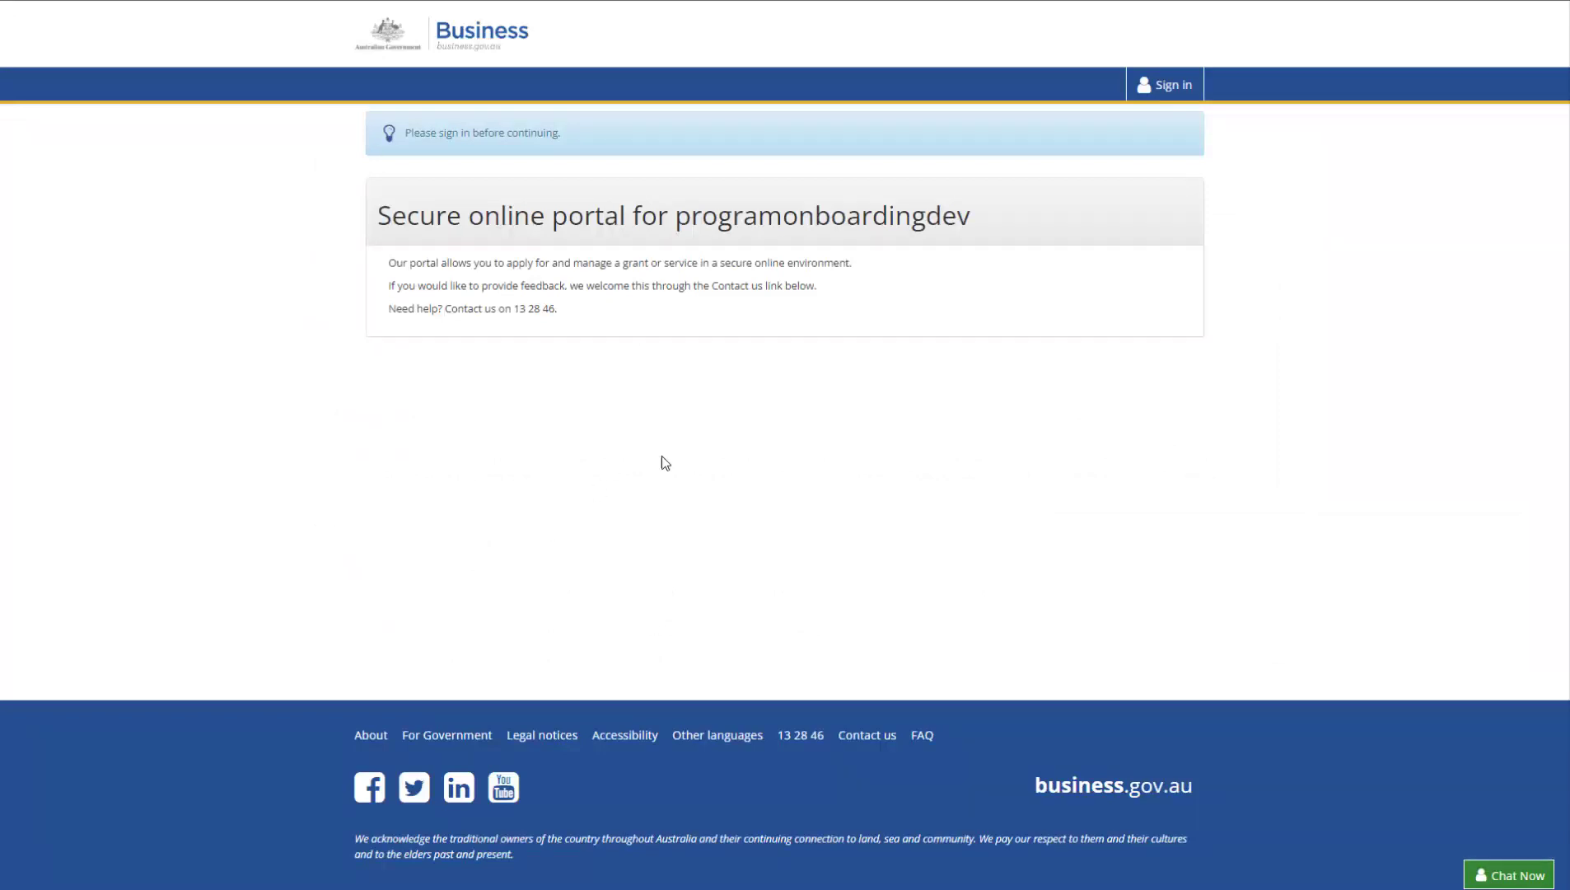
Sign in to the business.gov.au portal with the account email and password.
left_click(1146, 88)
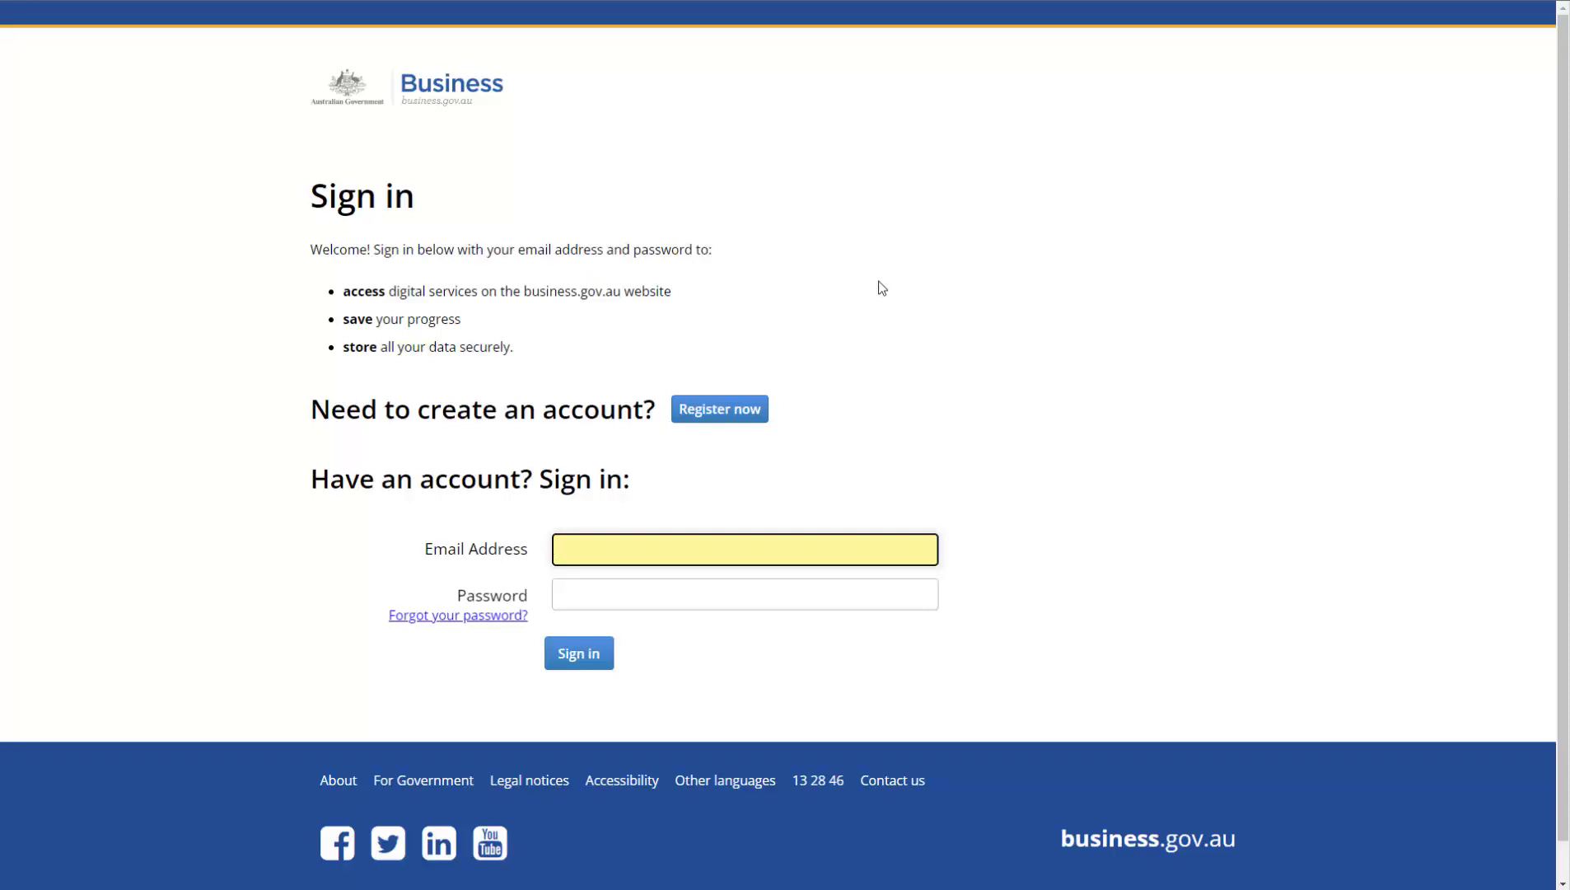
left_click(717, 412)
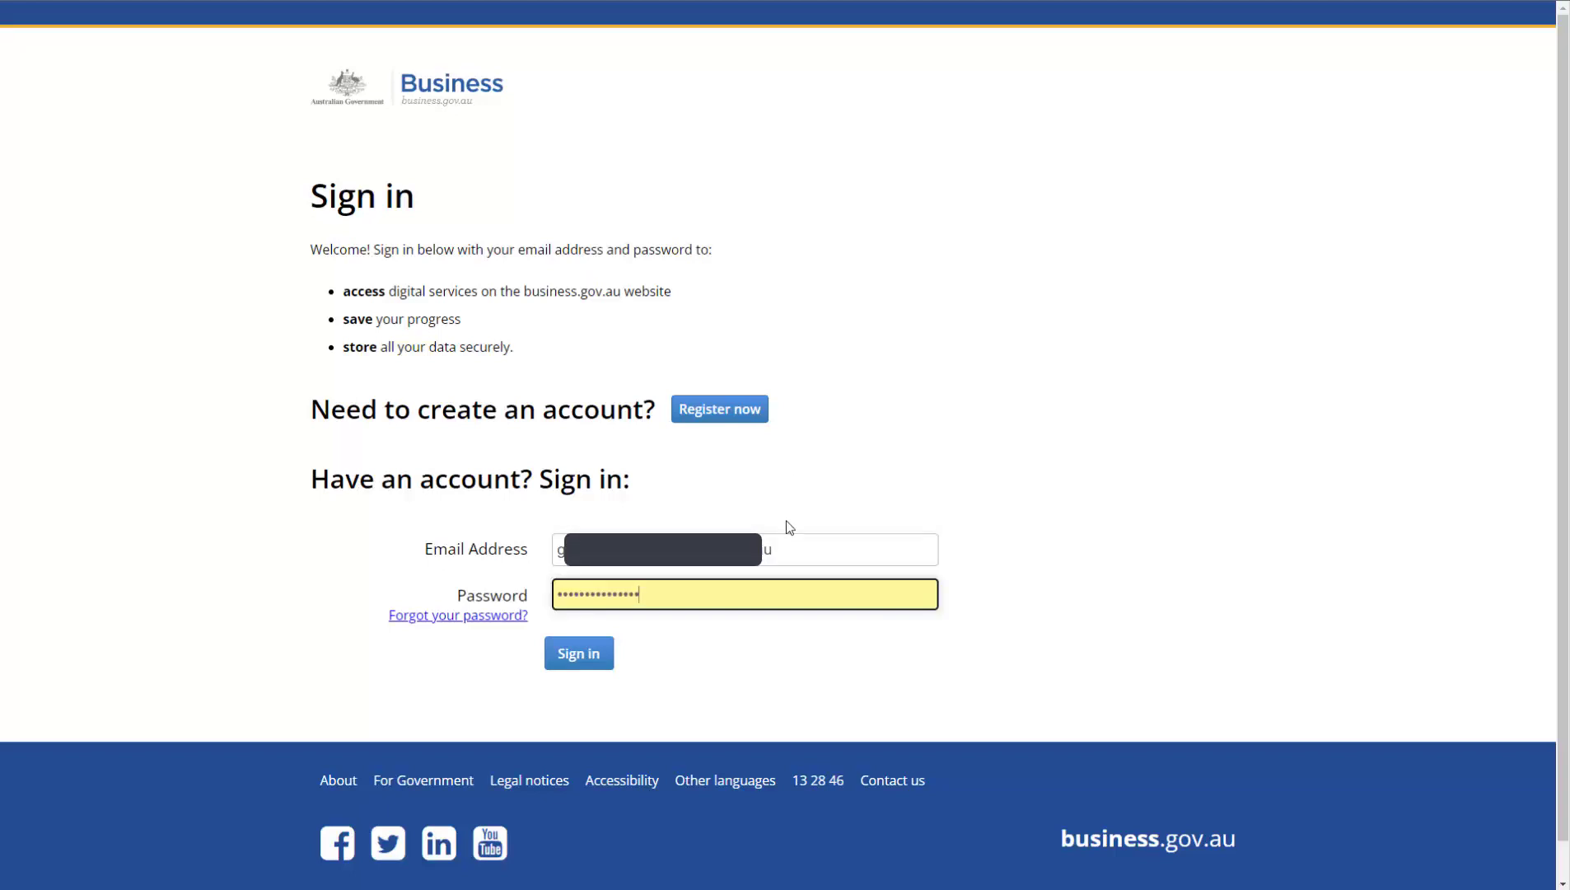
left_click(587, 659)
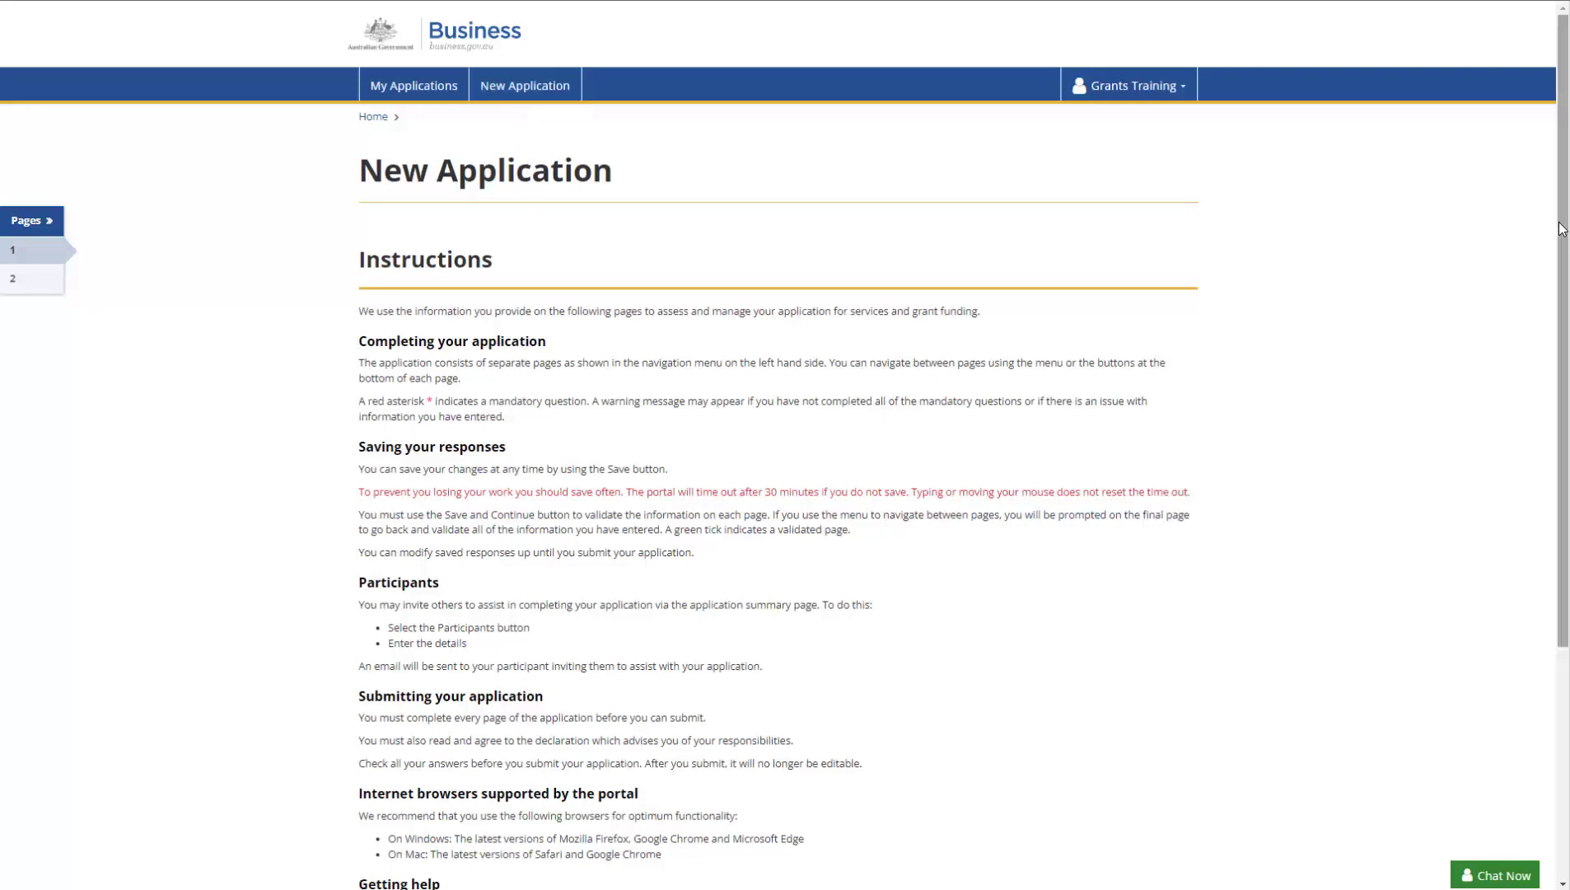
left_click_drag(1559, 222, 1559, 394)
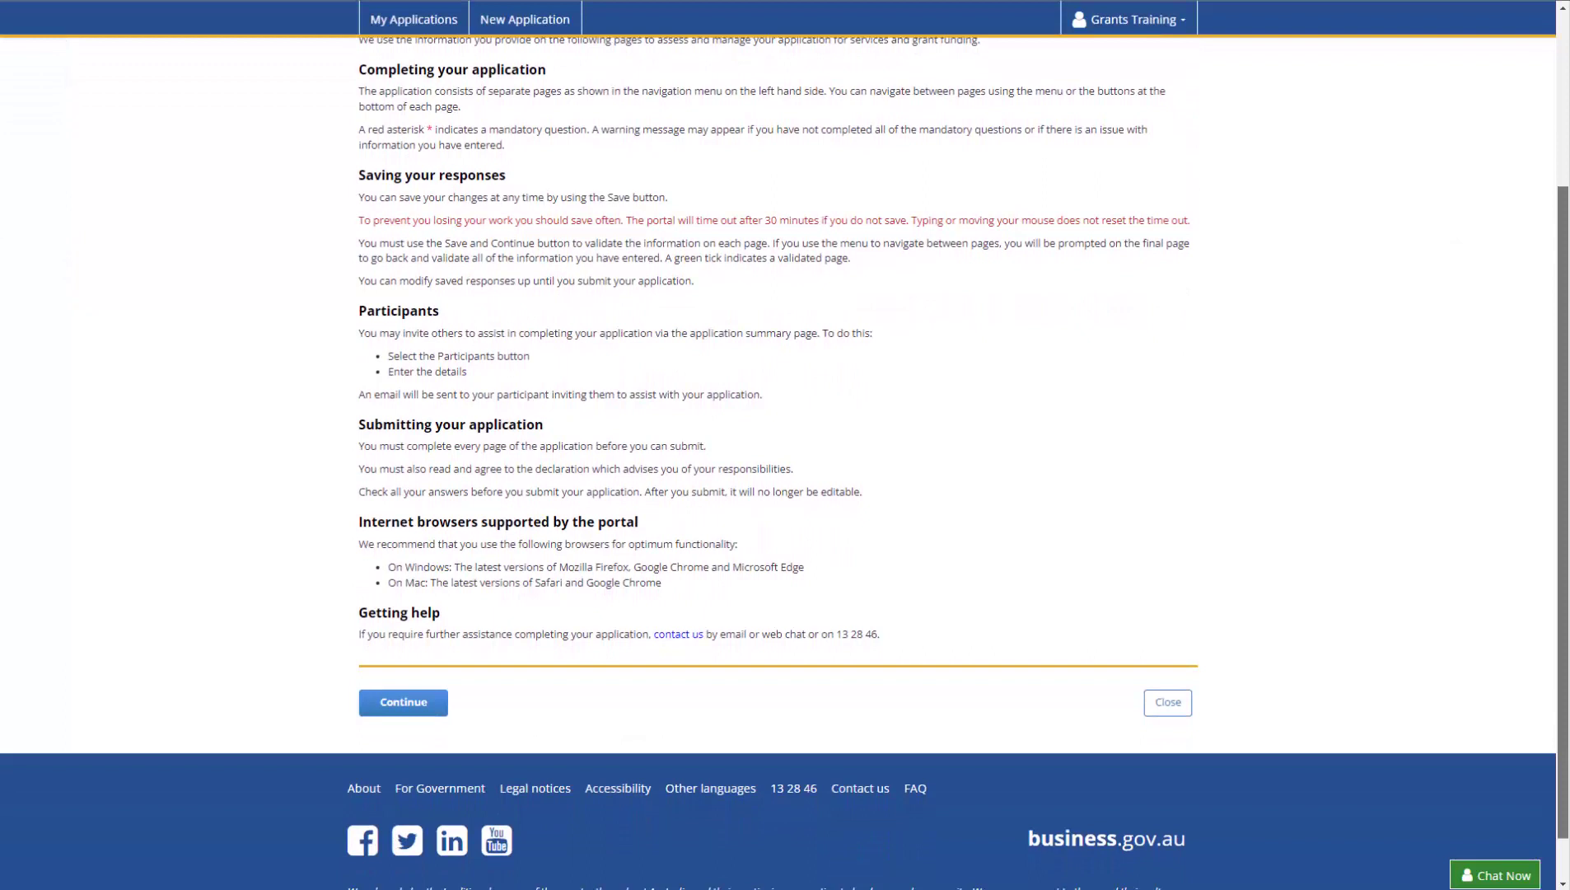
Continue past the instructions and accept the pre-filled Stronger Communities Programme Round 8 selection.
left_click(429, 707)
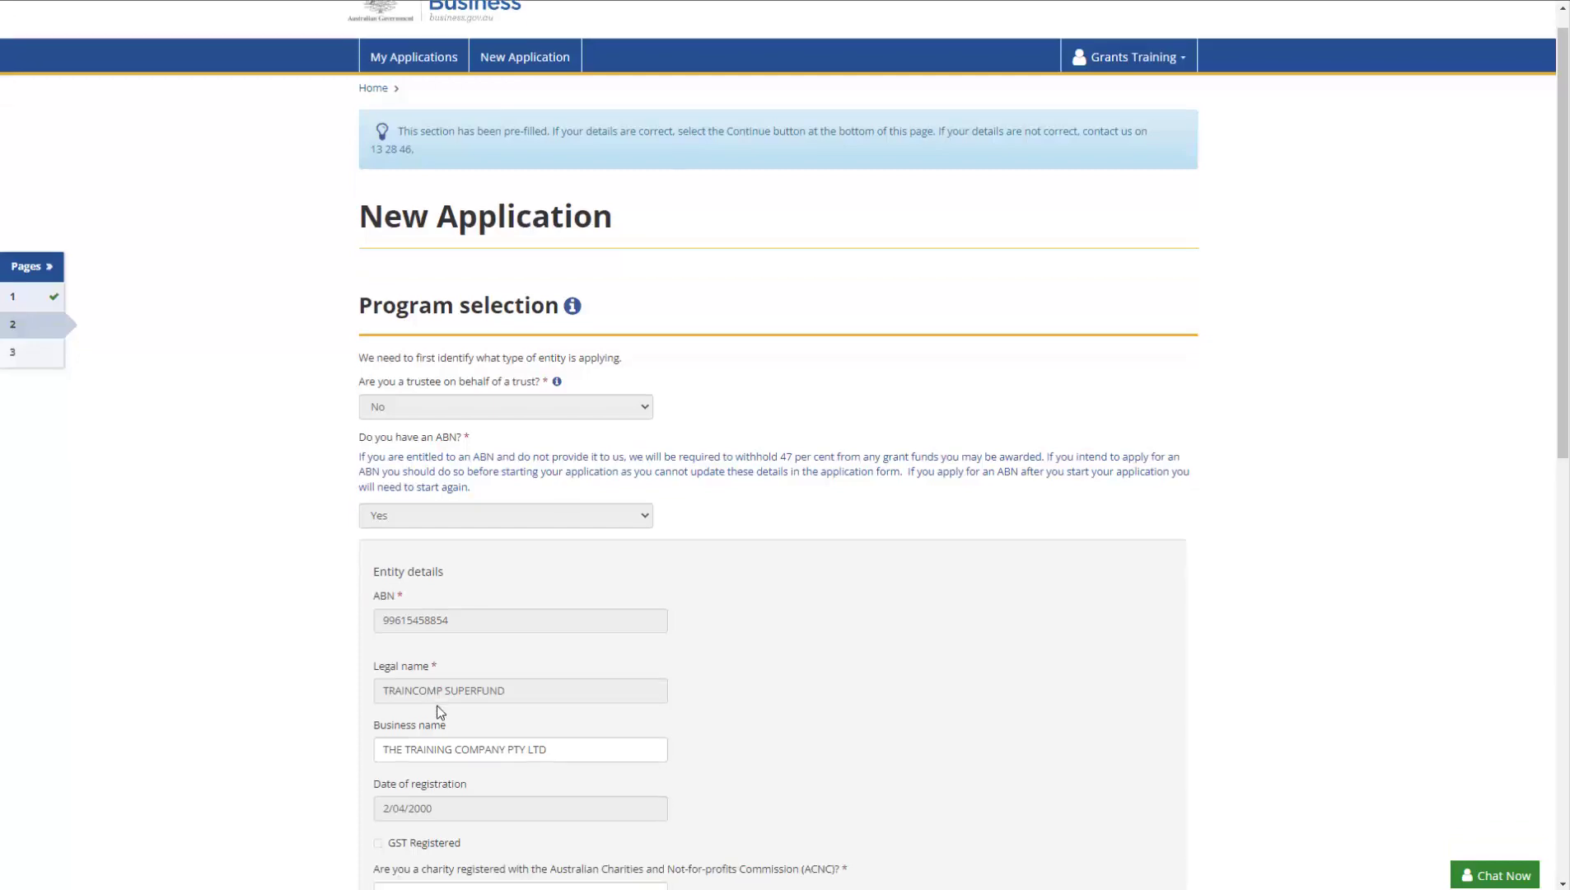
scroll(437, 704, "down", 4)
scroll(436, 704, "down", 3)
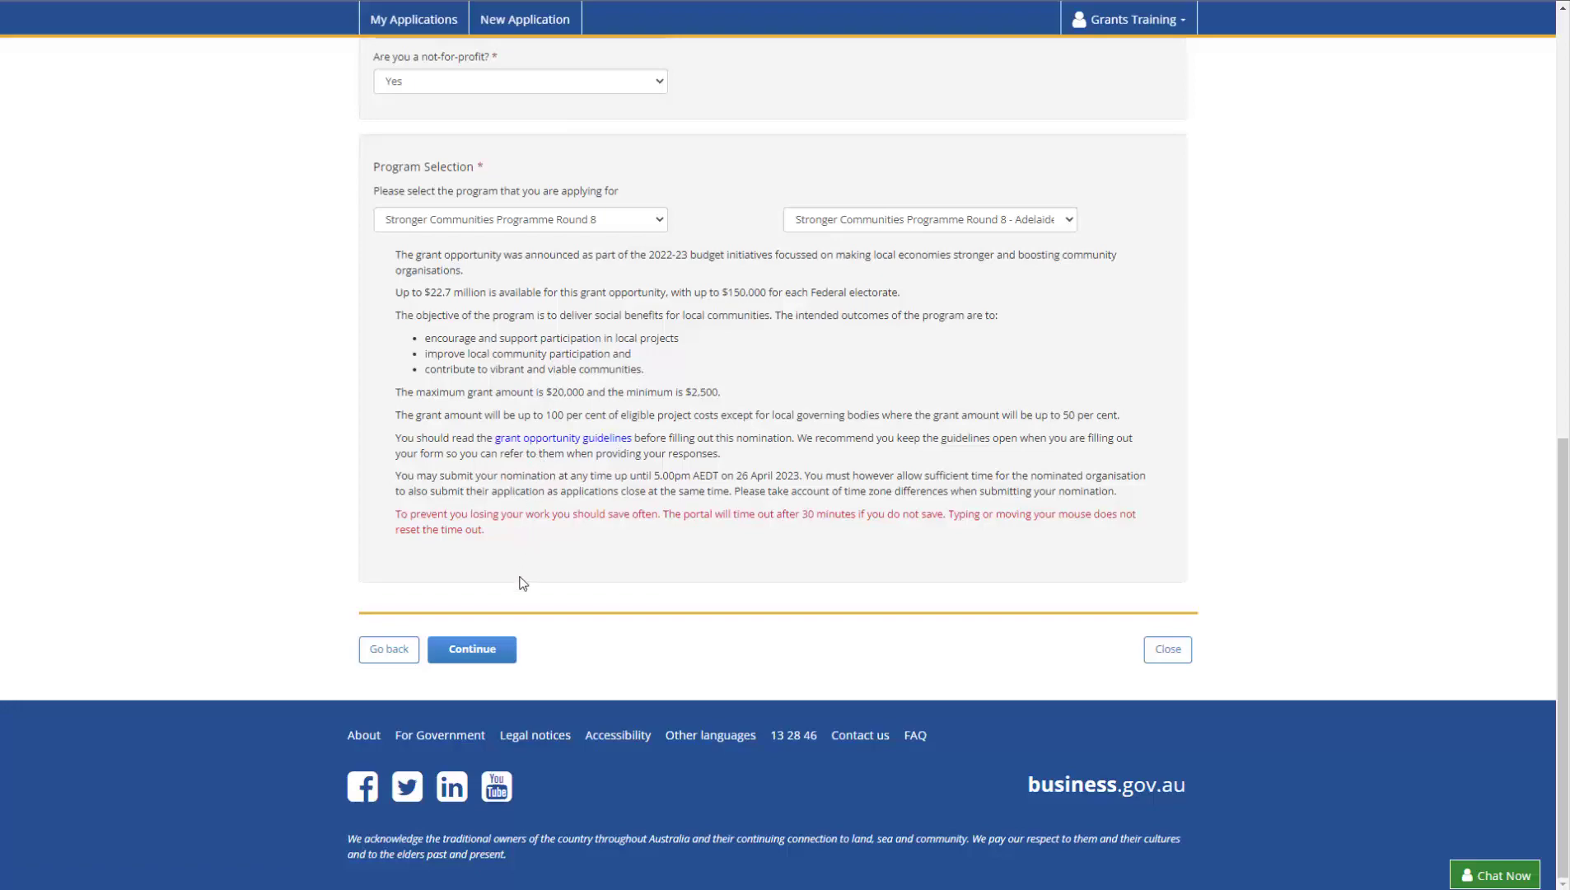
left_click(507, 646)
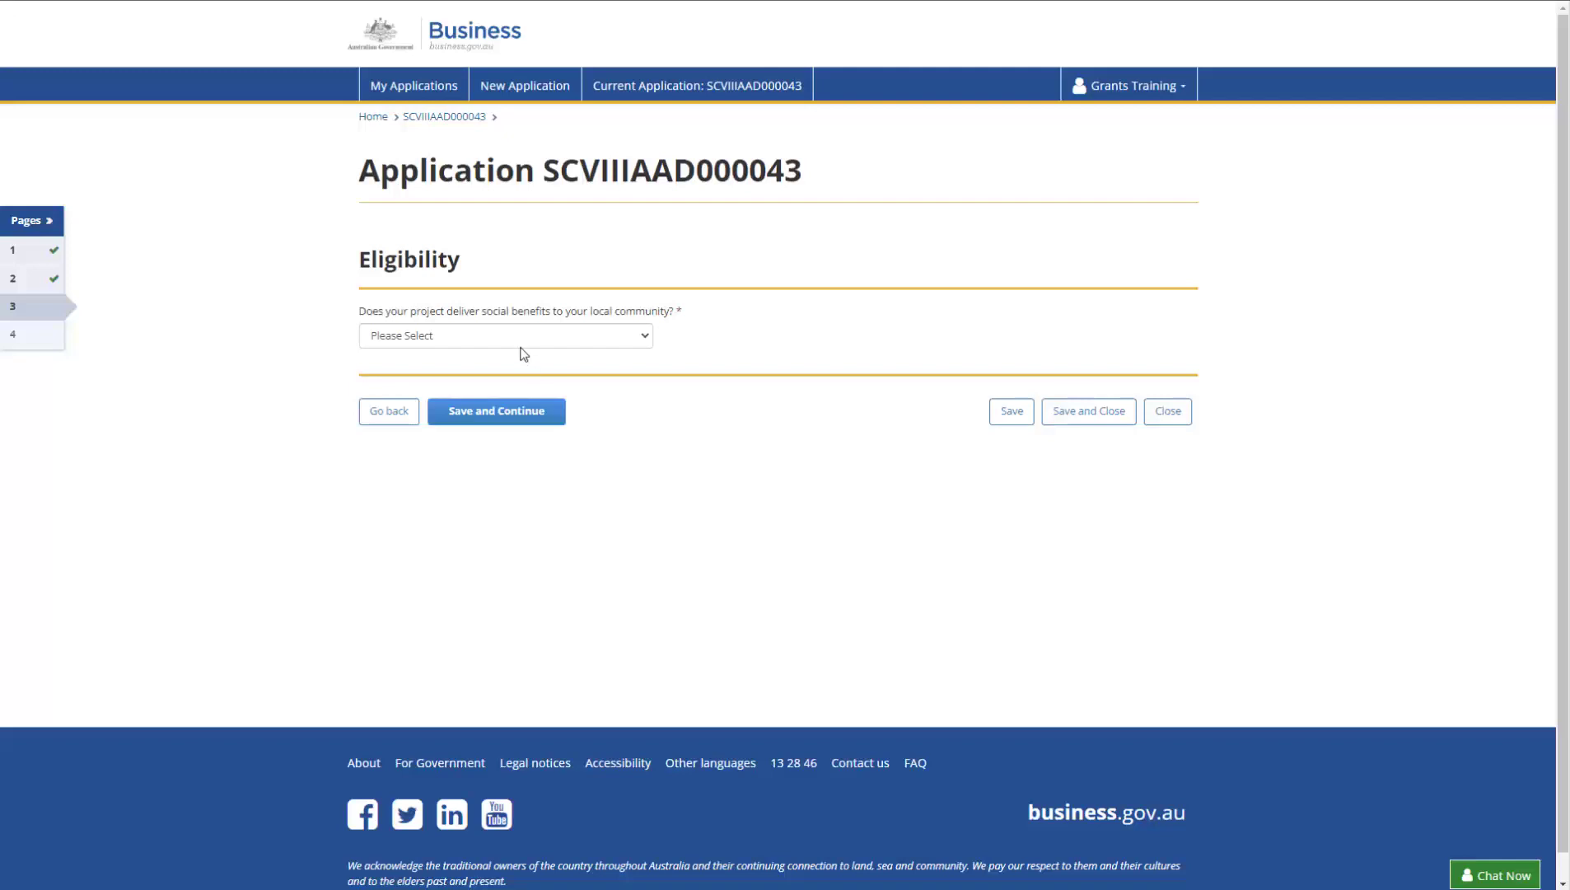
Answer eligibility as Yes, incorporated not-for-profit, incorporated association, Yes, and No portable equipment.
left_click(519, 347)
left_click(510, 470)
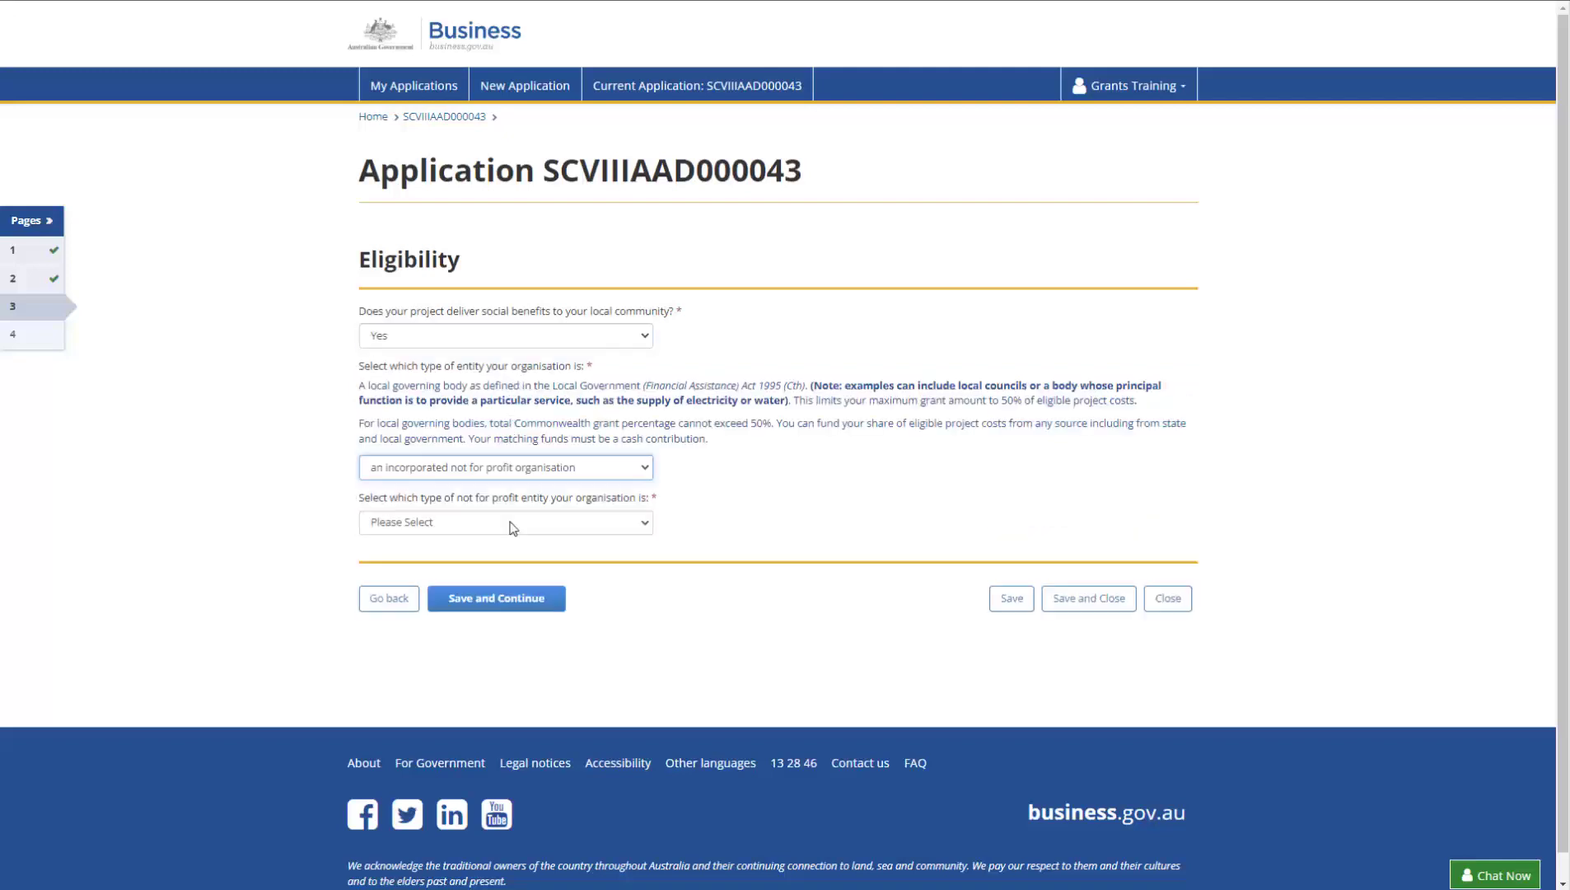
left_click(509, 522)
left_click(509, 577)
left_click(512, 630)
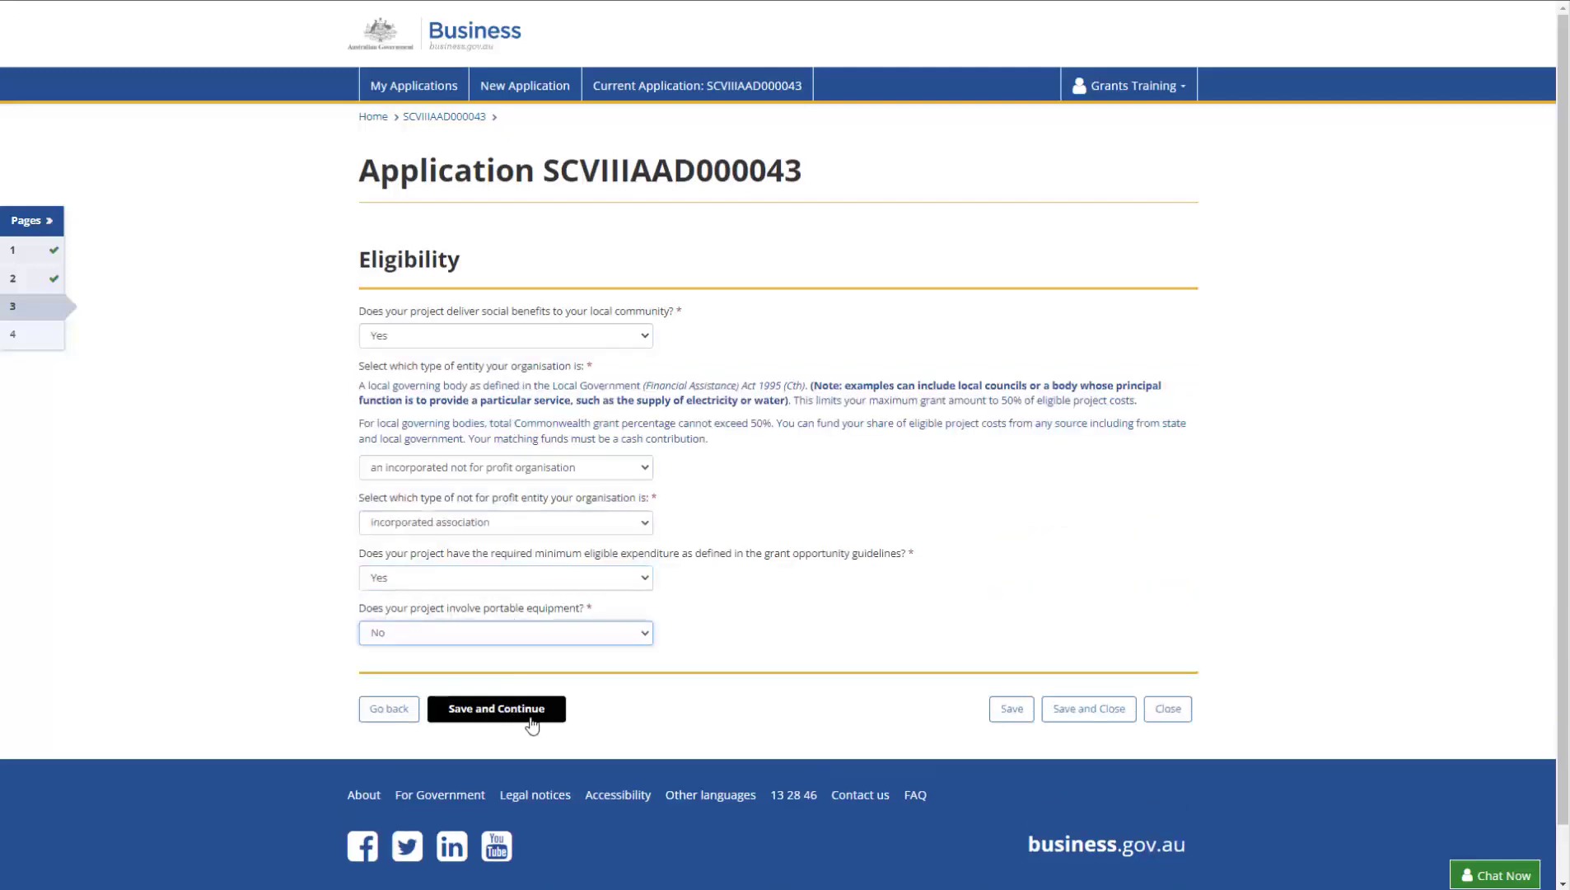
left_click(531, 711)
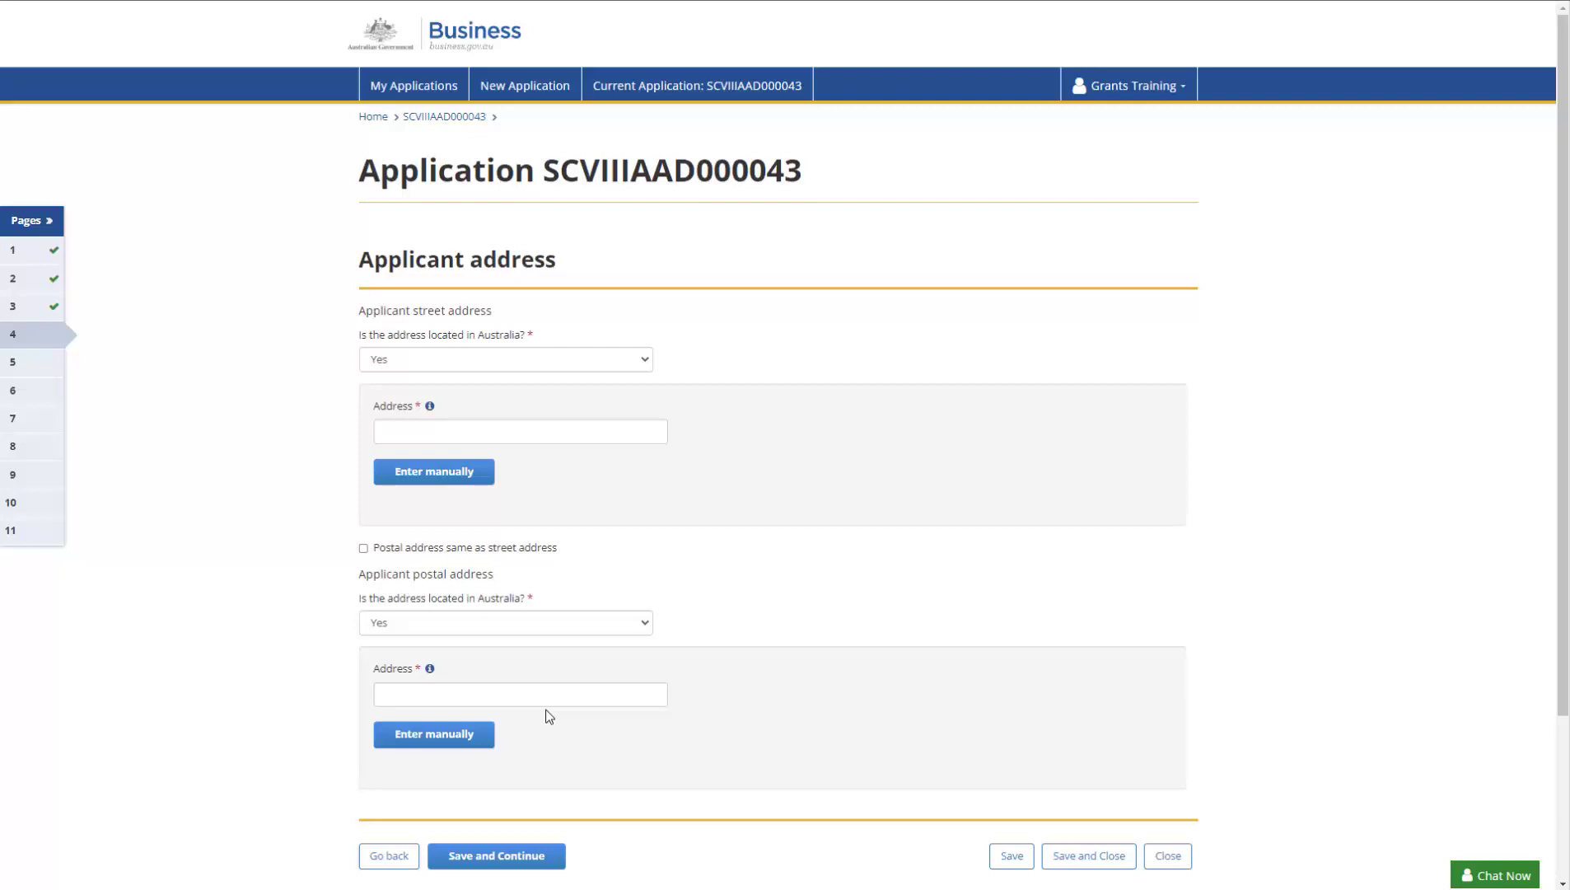
left_click(515, 437)
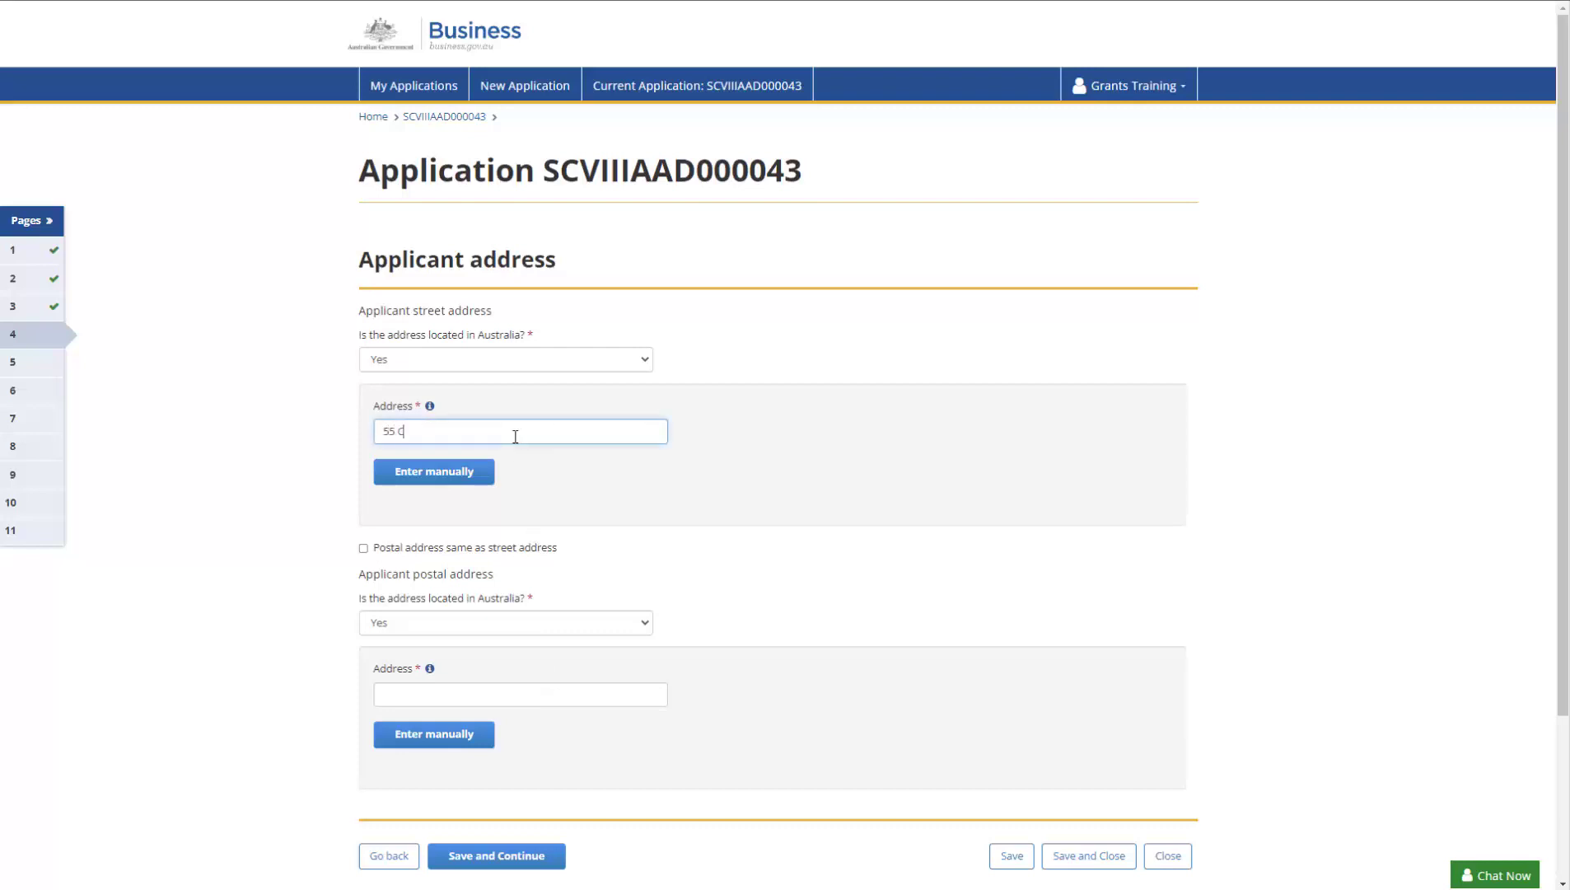
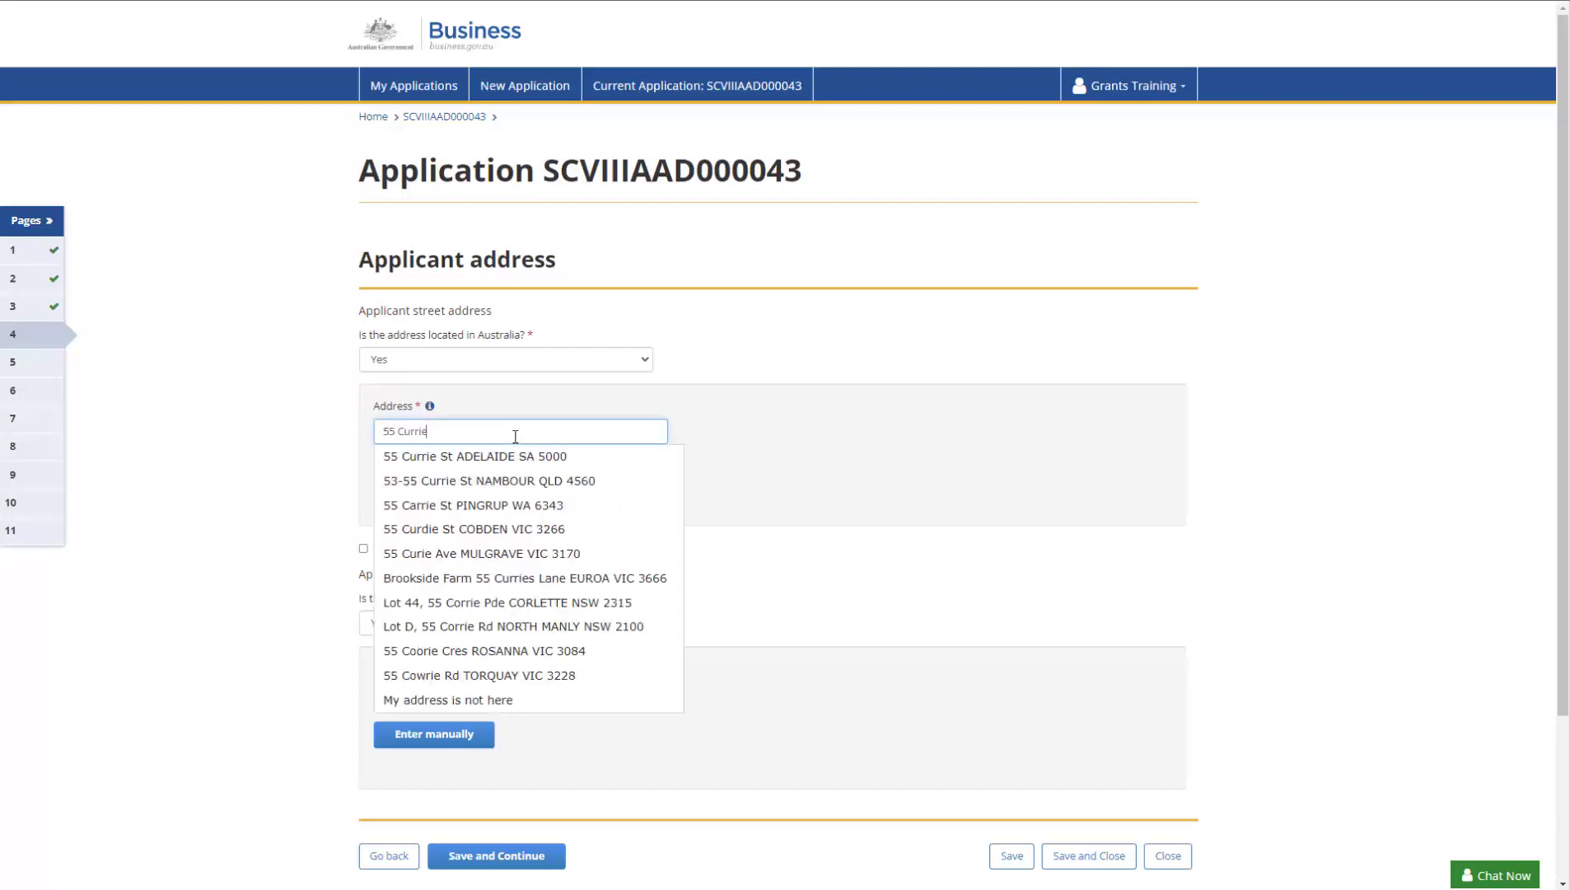
left_click(517, 460)
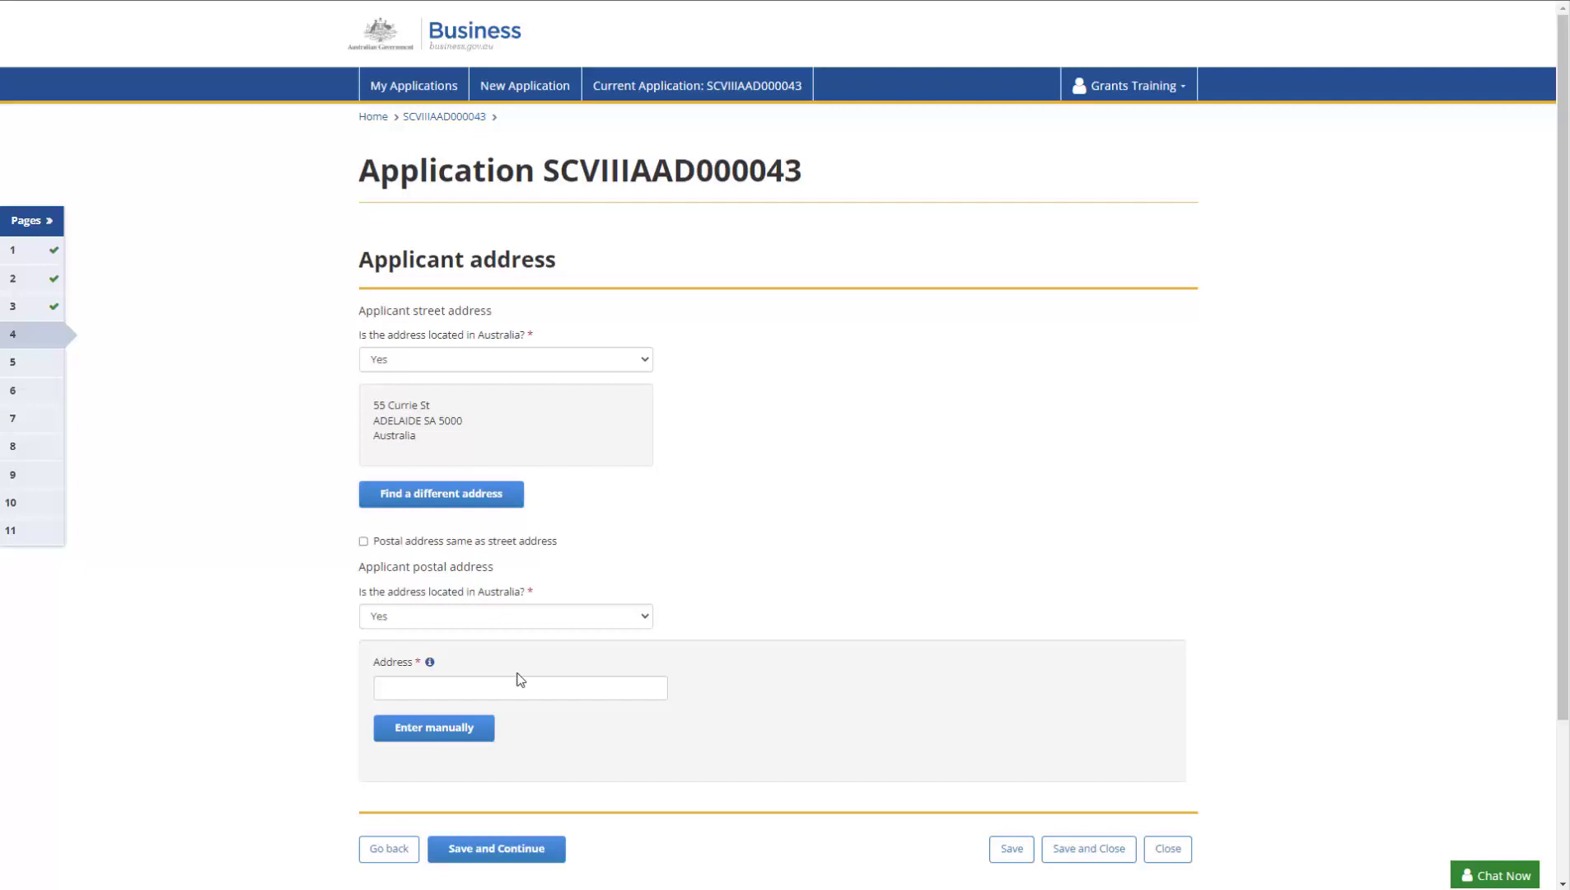
left_click(491, 729)
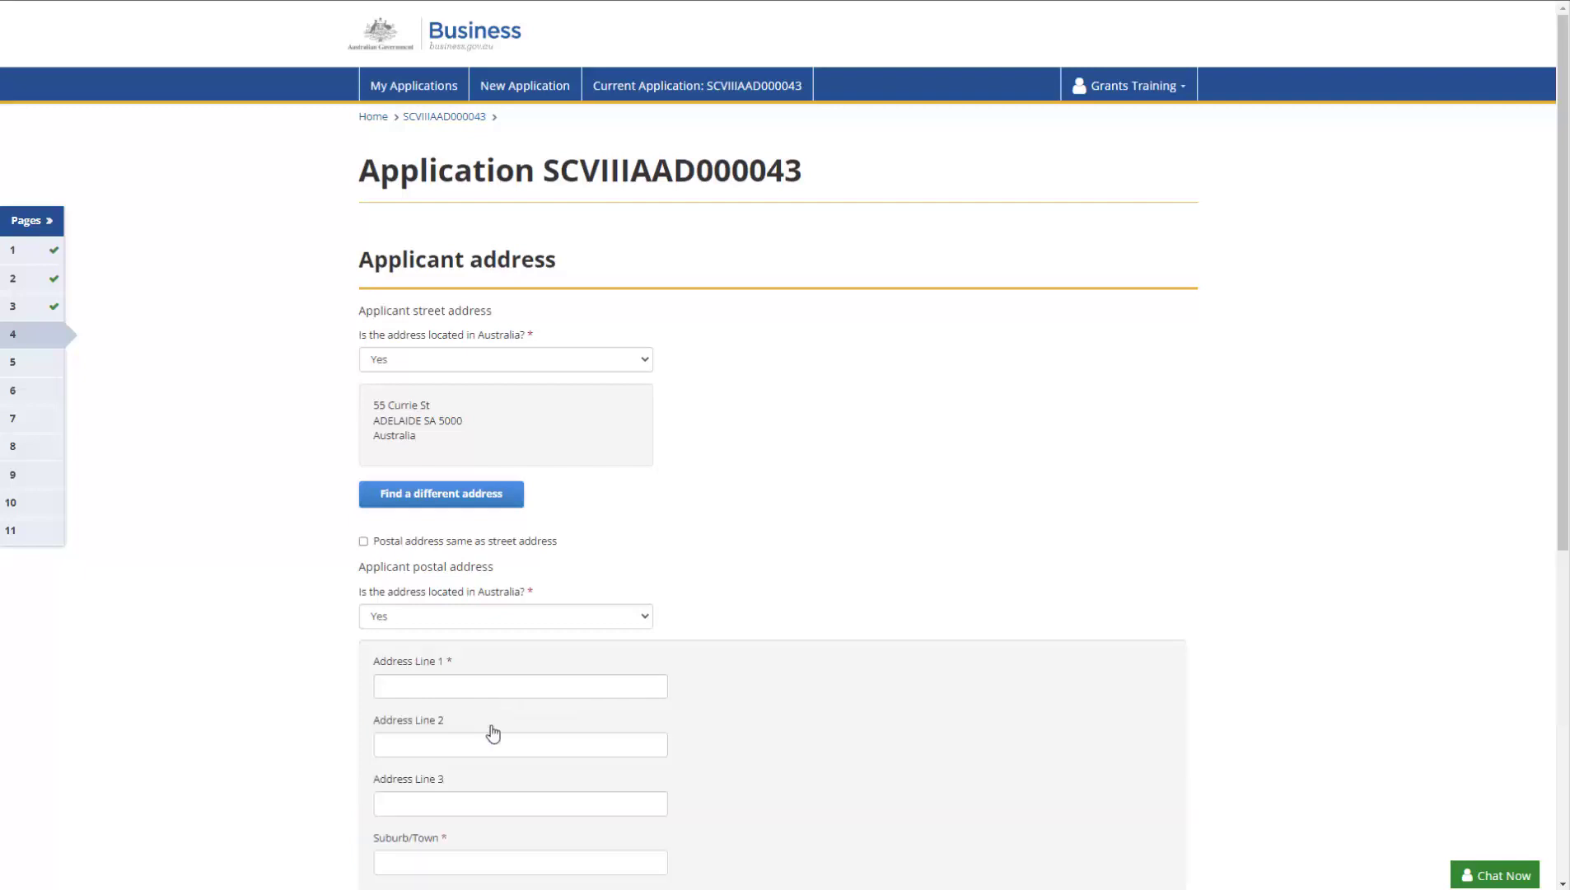
scroll(492, 733, "down", 3)
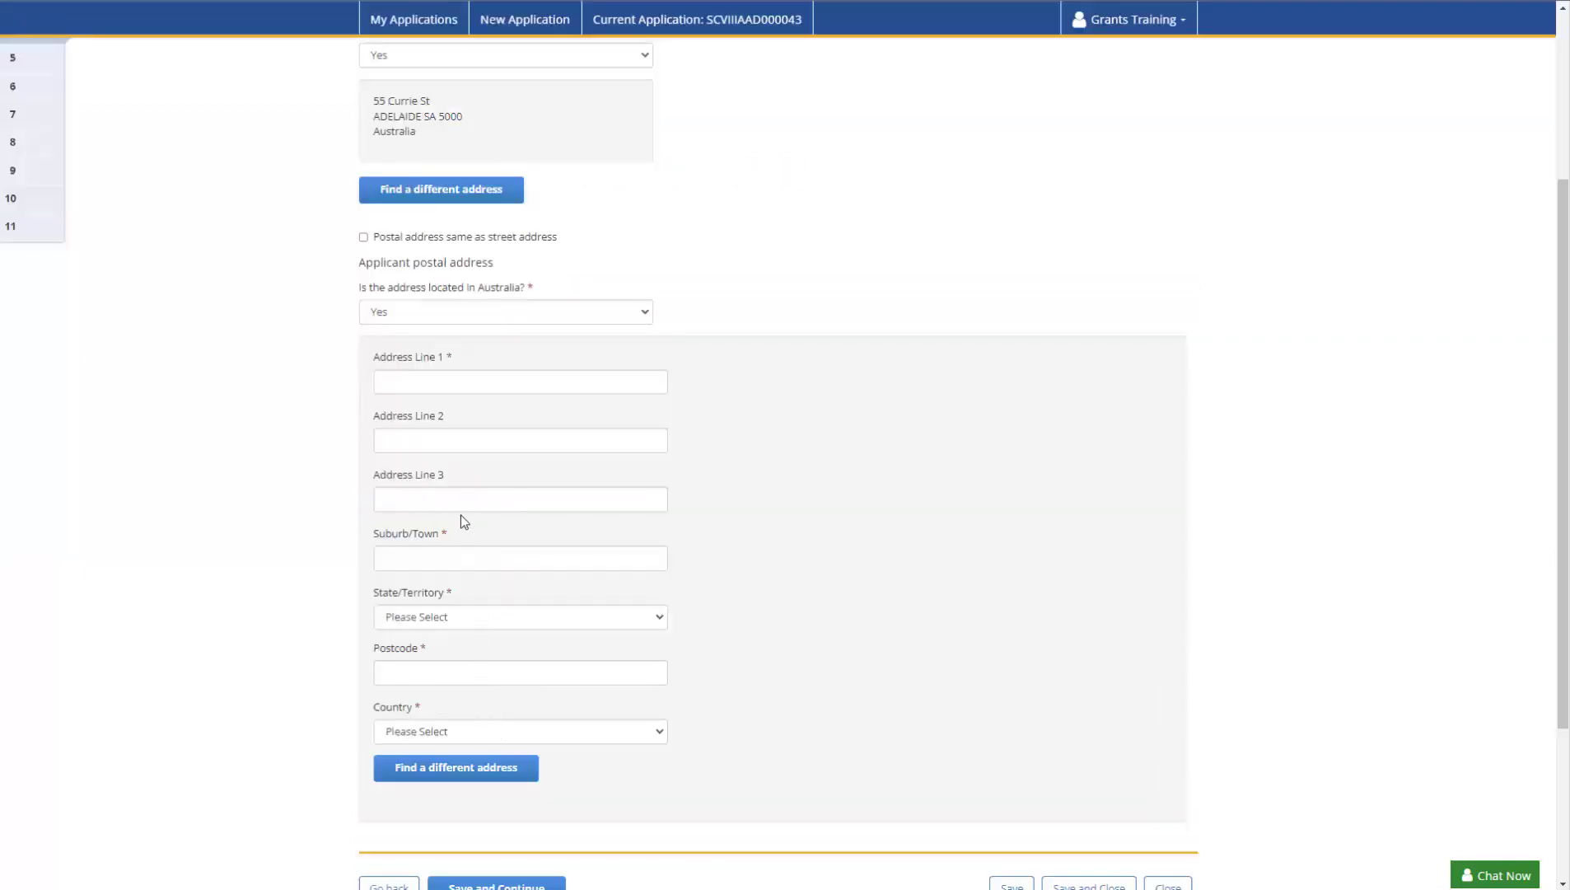
left_click(453, 242)
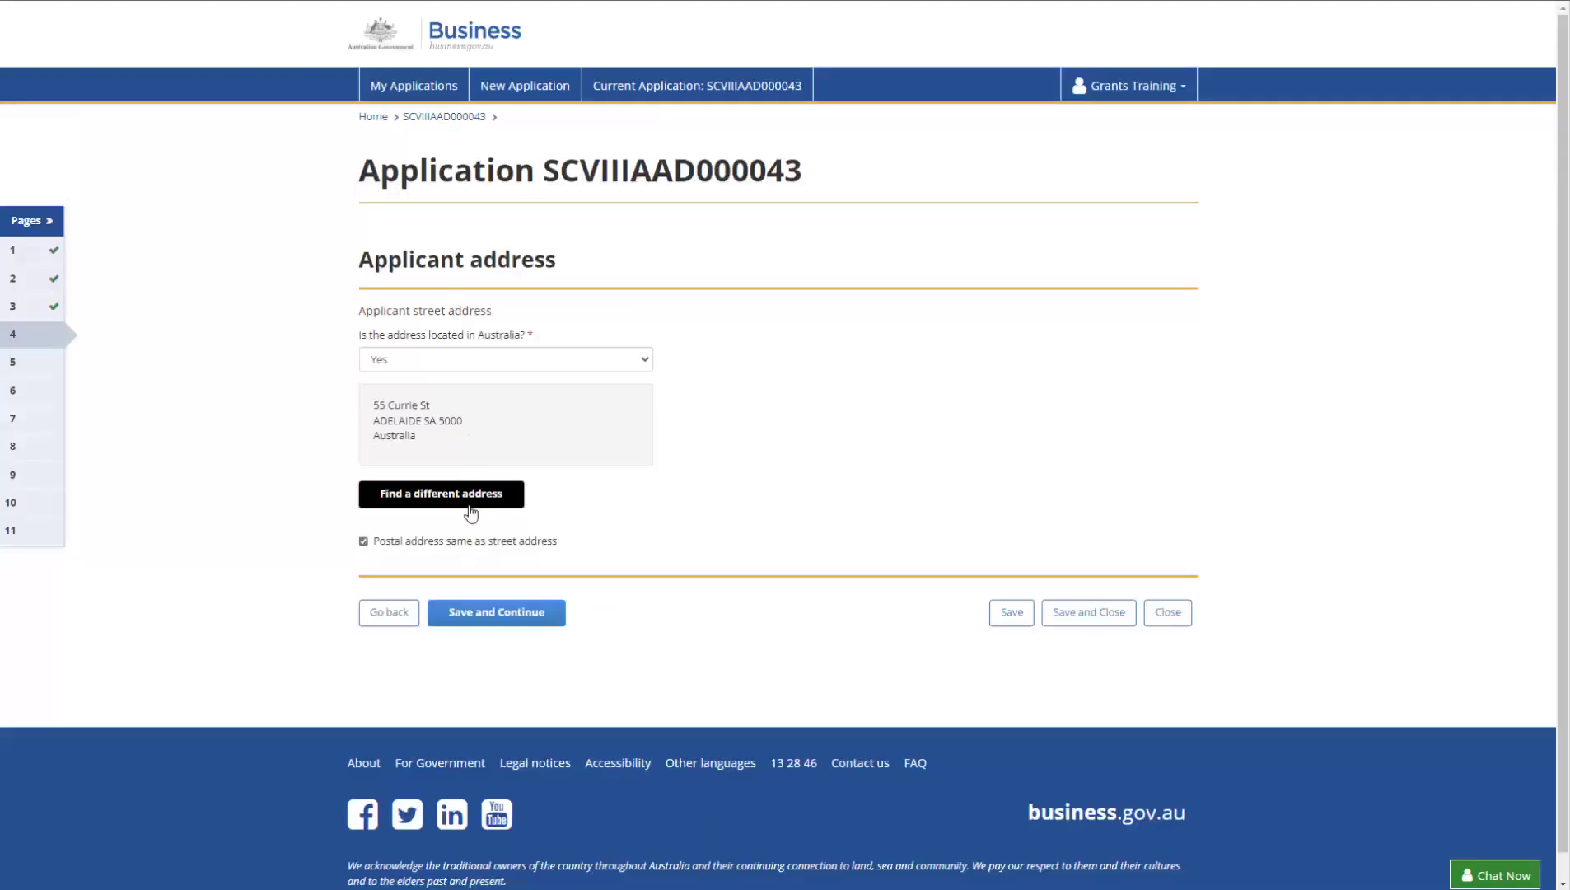
left_click(537, 616)
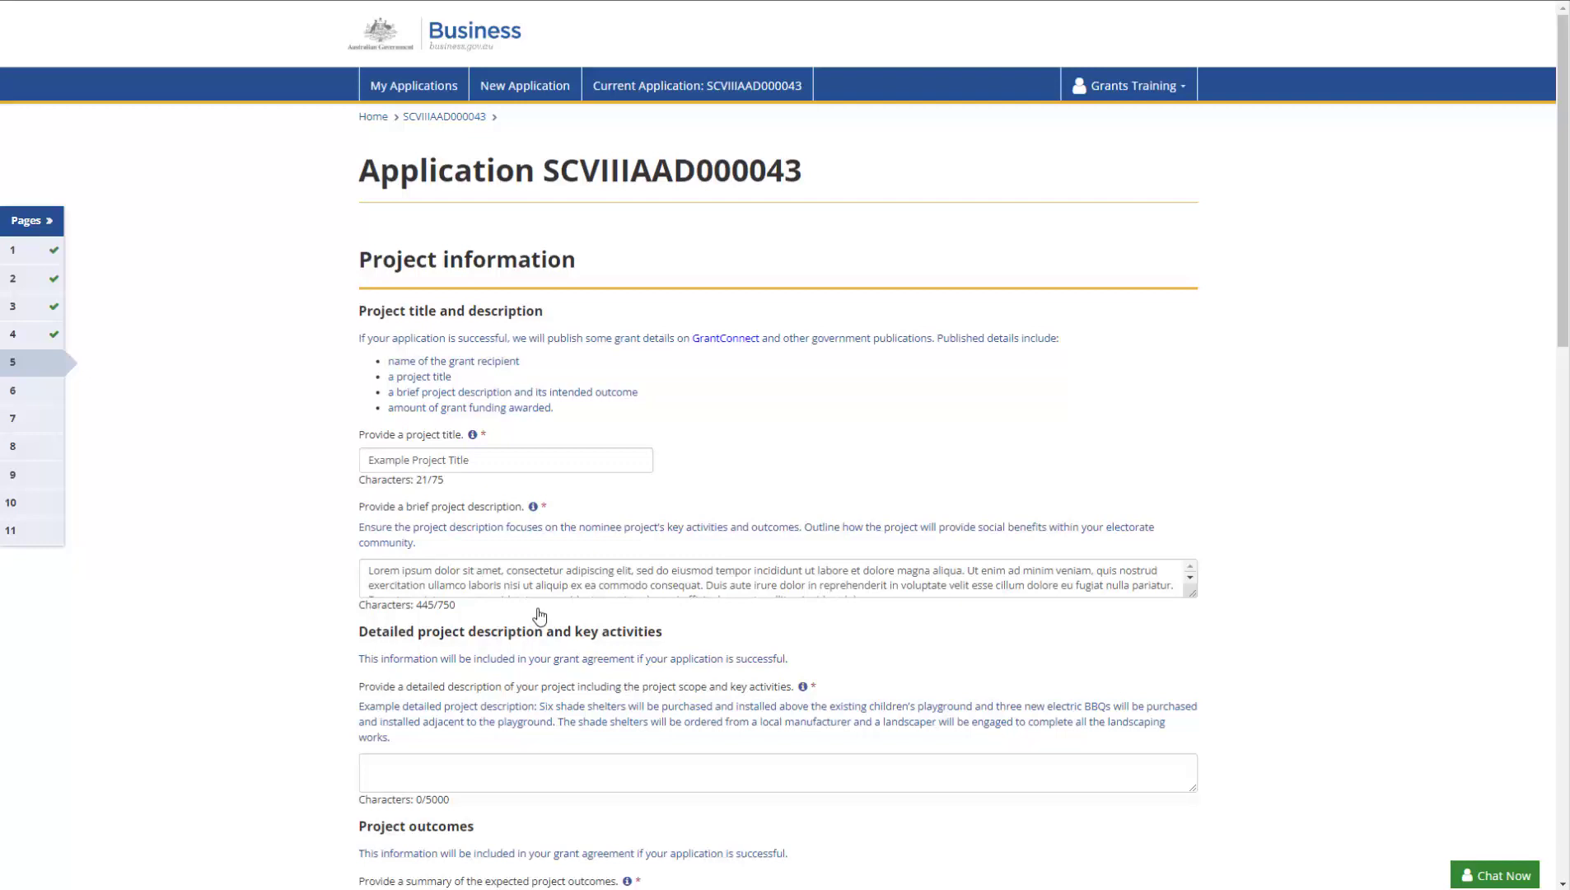
Paste the detailed project description as plain text and paste the project outcomes summary.
left_click(519, 762)
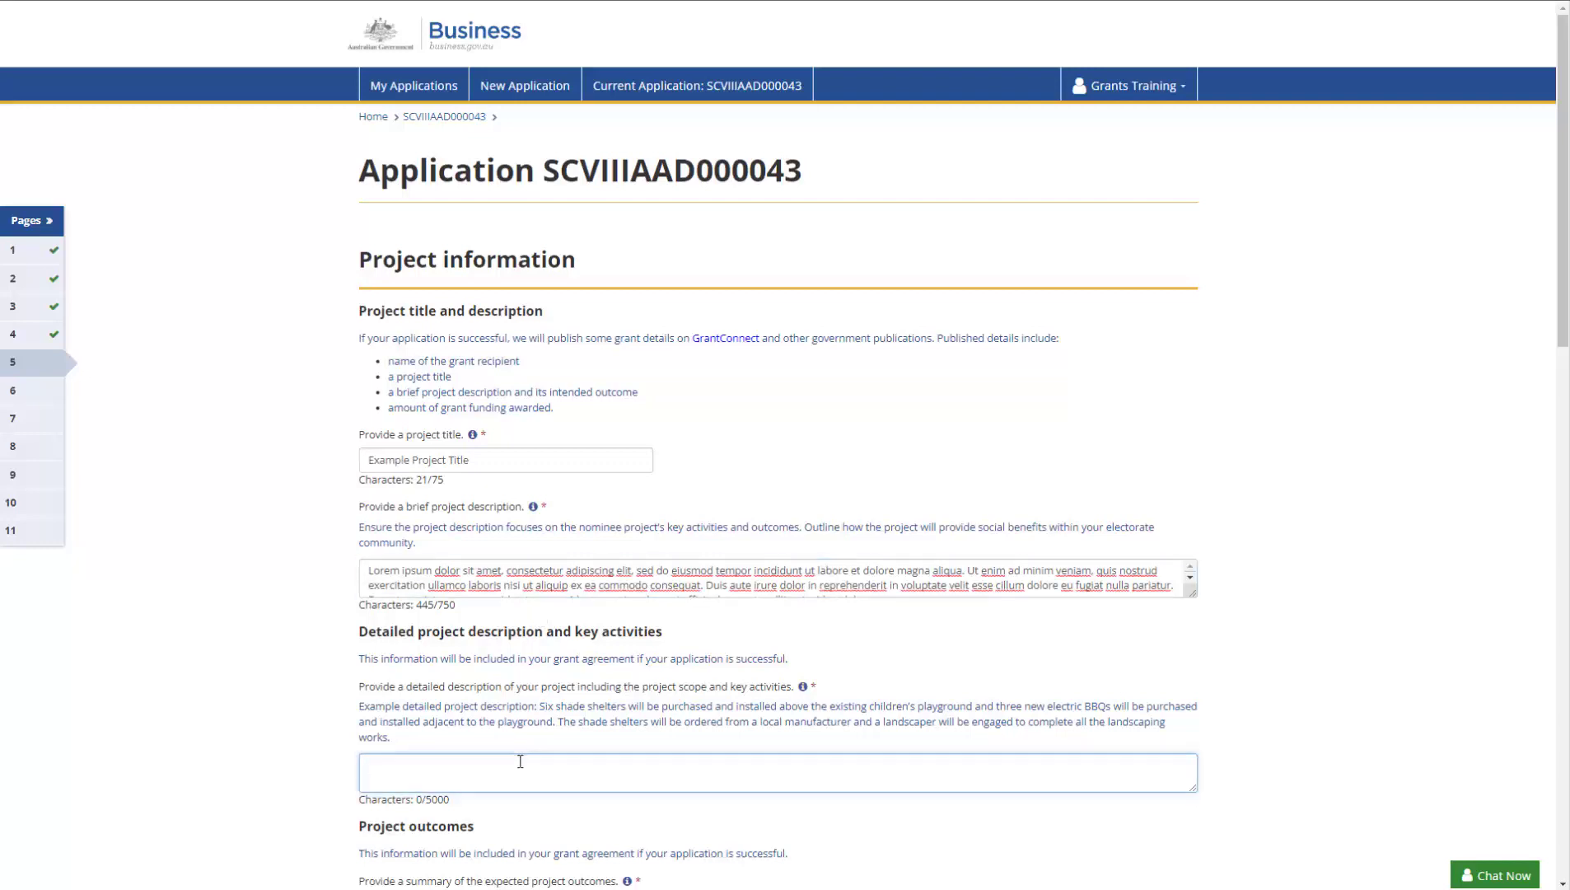
right_click(519, 761)
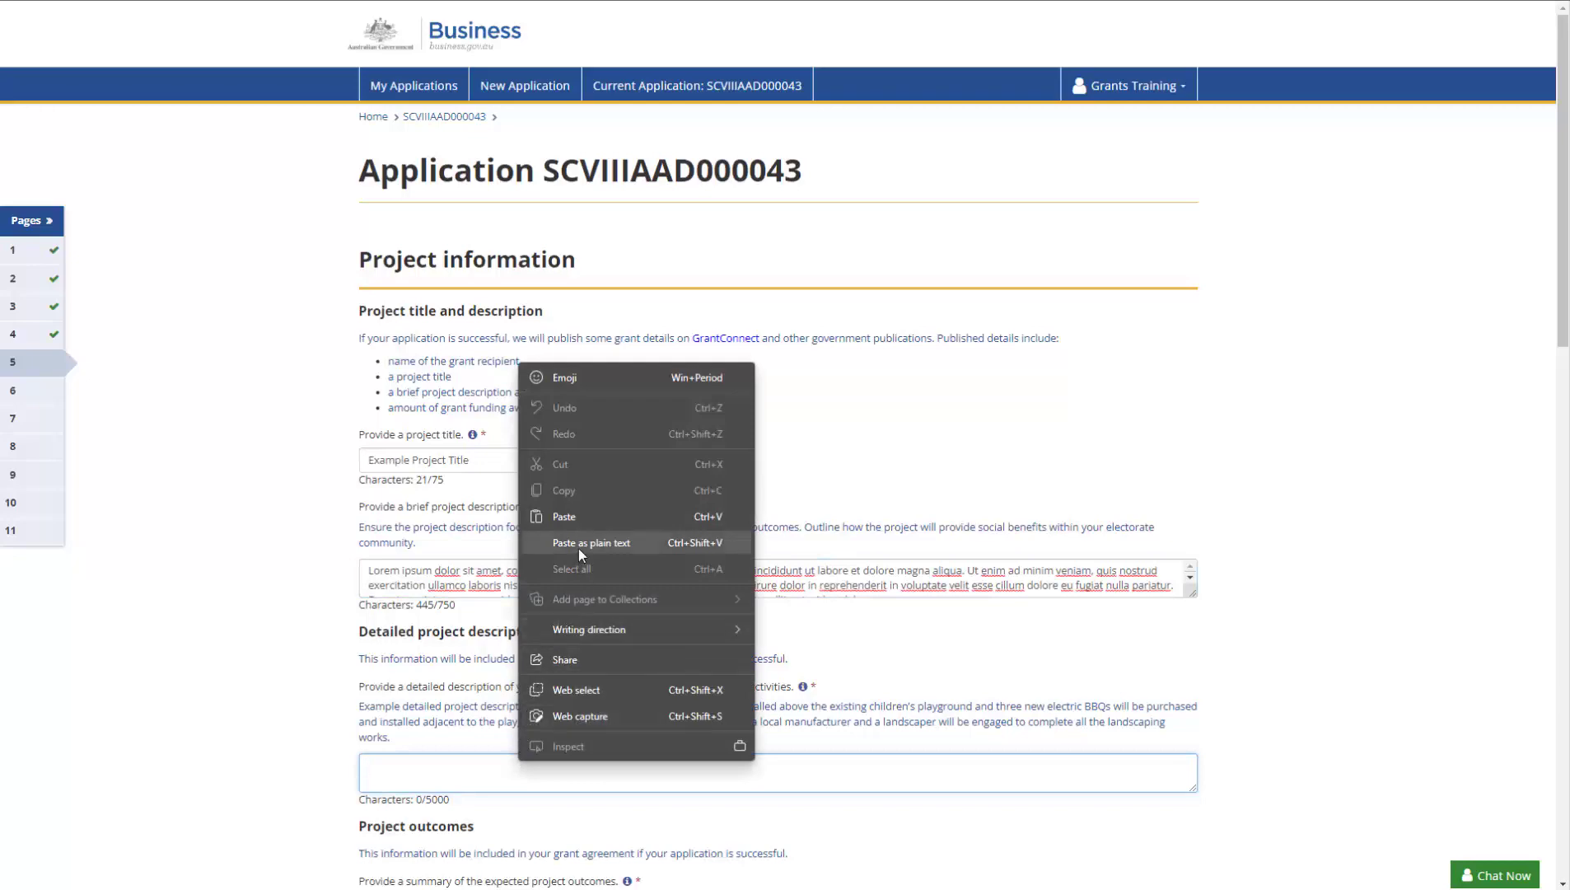
left_click(577, 543)
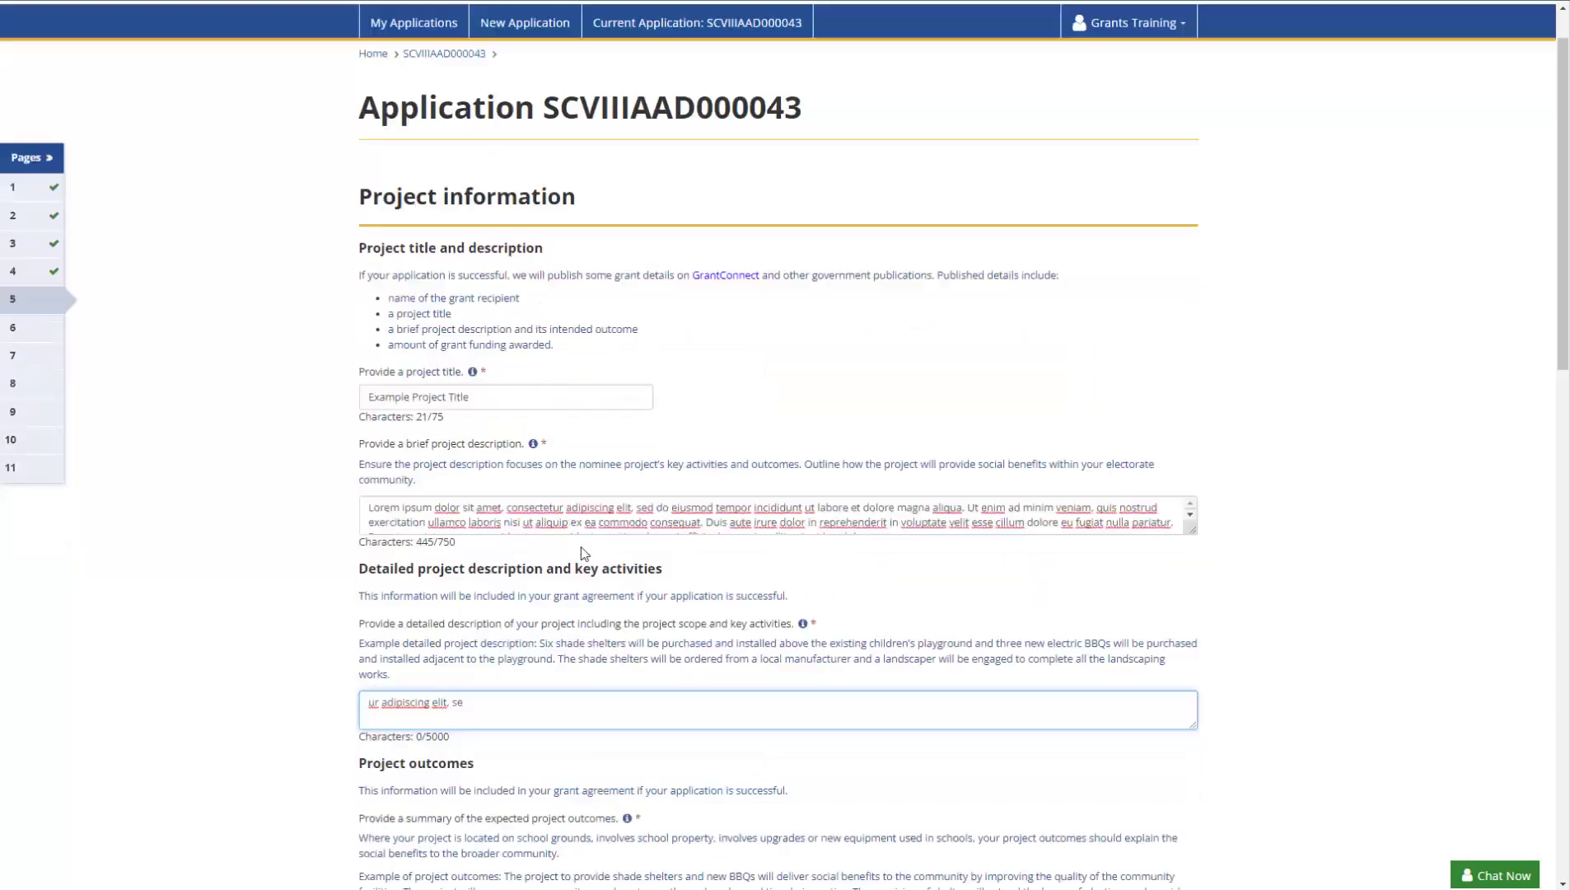
scroll(585, 554, "down", 5)
left_click(564, 448)
type("ur adipiscing elit, se")
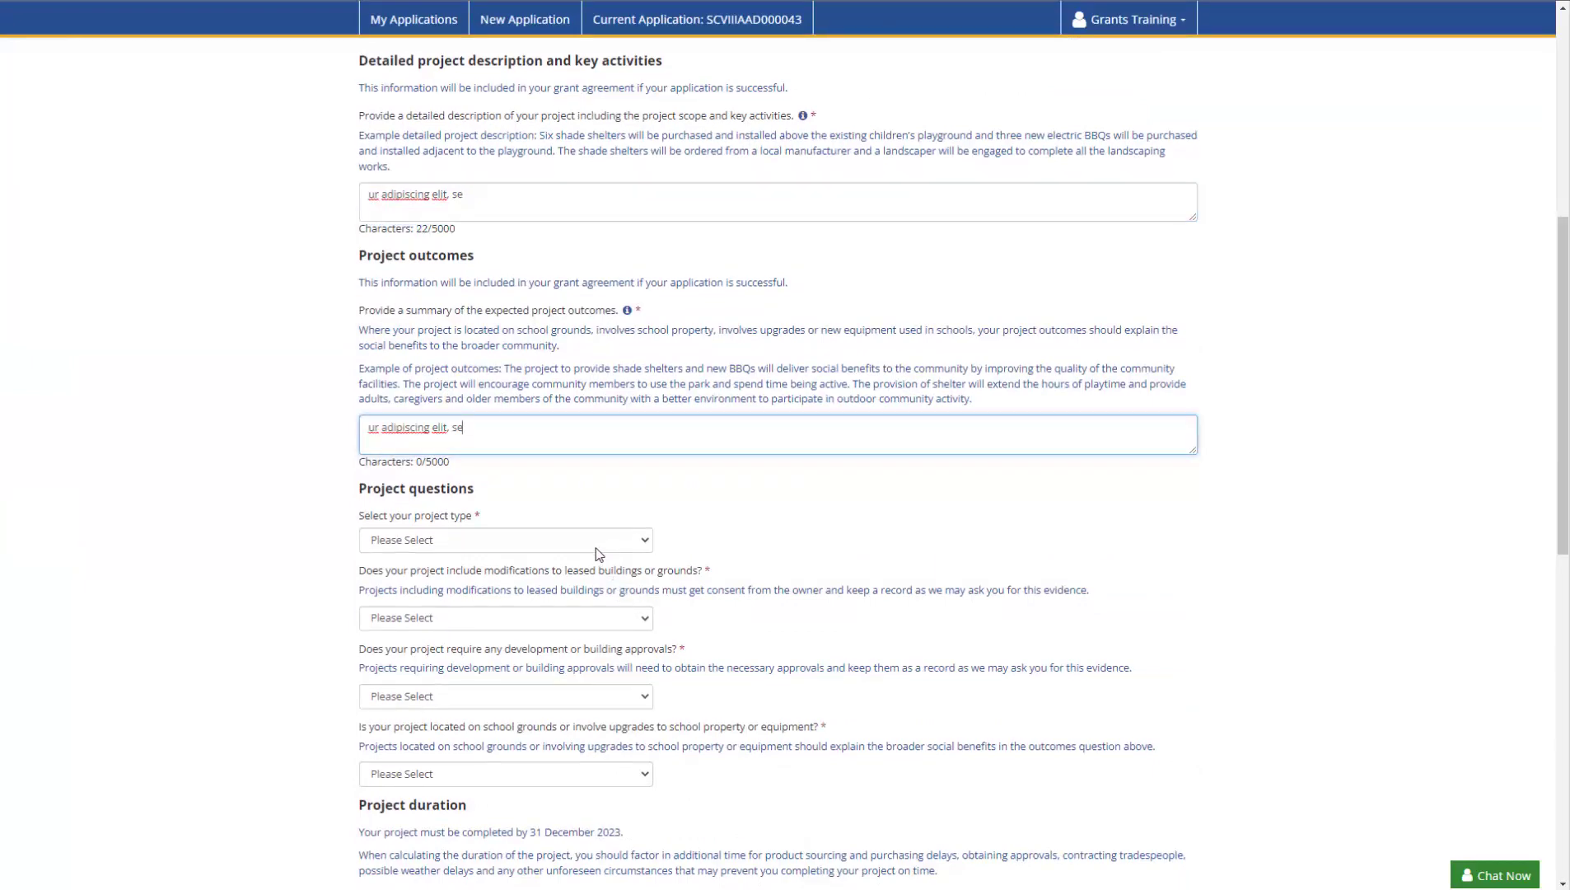
Choose Small capital works, answer No to the three questions, and enter the ADELAIDE electorate.
left_click(597, 545)
left_click(592, 585)
left_click(593, 617)
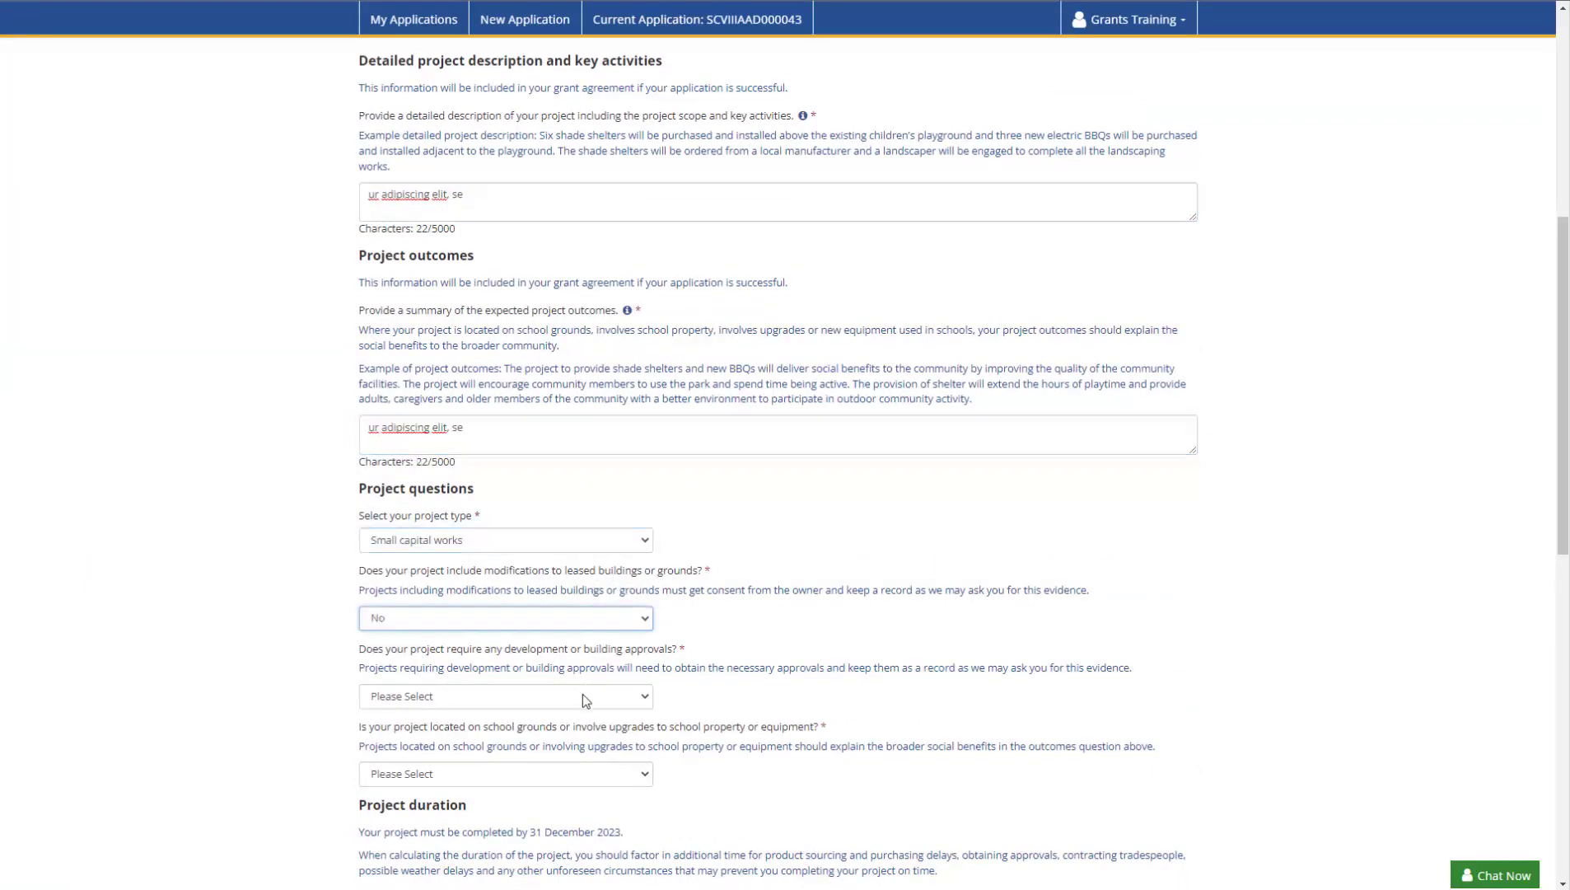
left_click(584, 694)
left_click(592, 774)
scroll(593, 819, "down", 4)
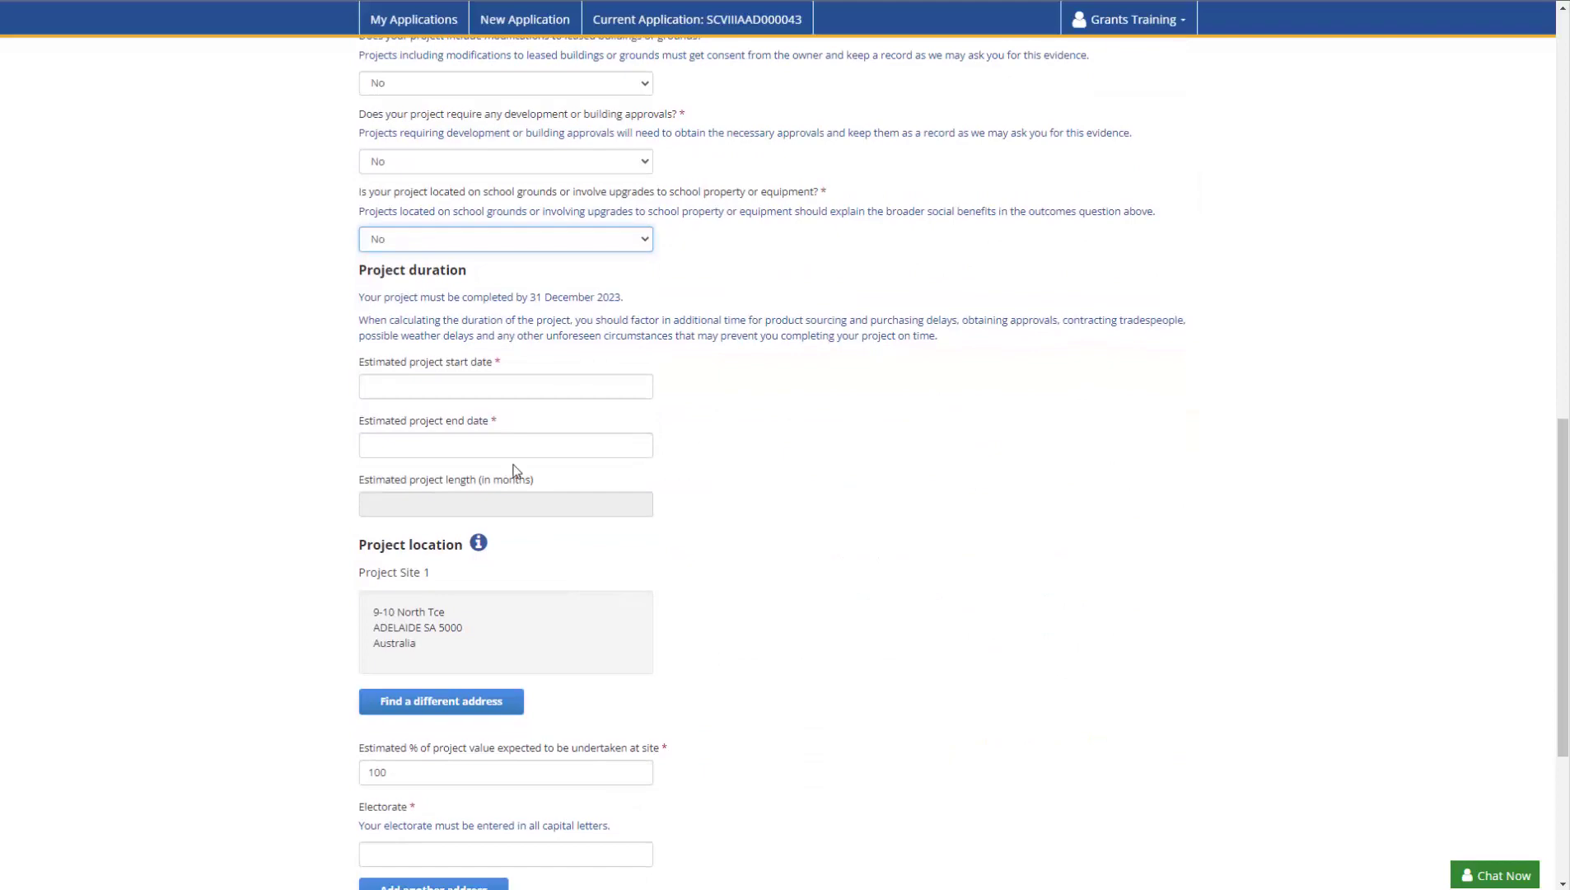
scroll(515, 465, "up", 1)
scroll(487, 750, "down", 2)
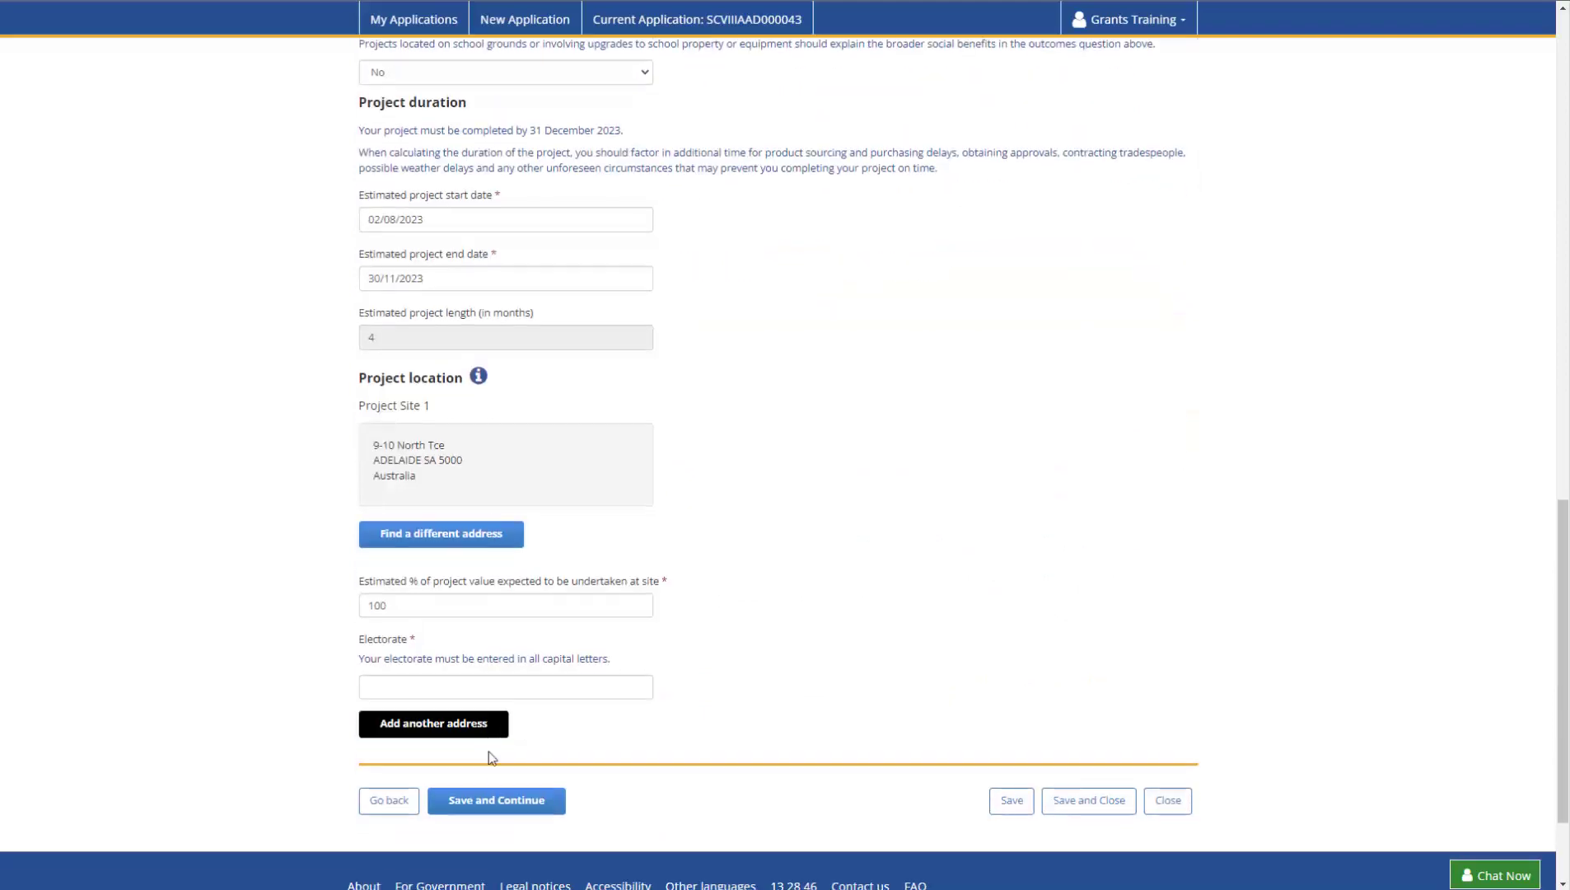
left_click(496, 800)
type("ADELAIDE")
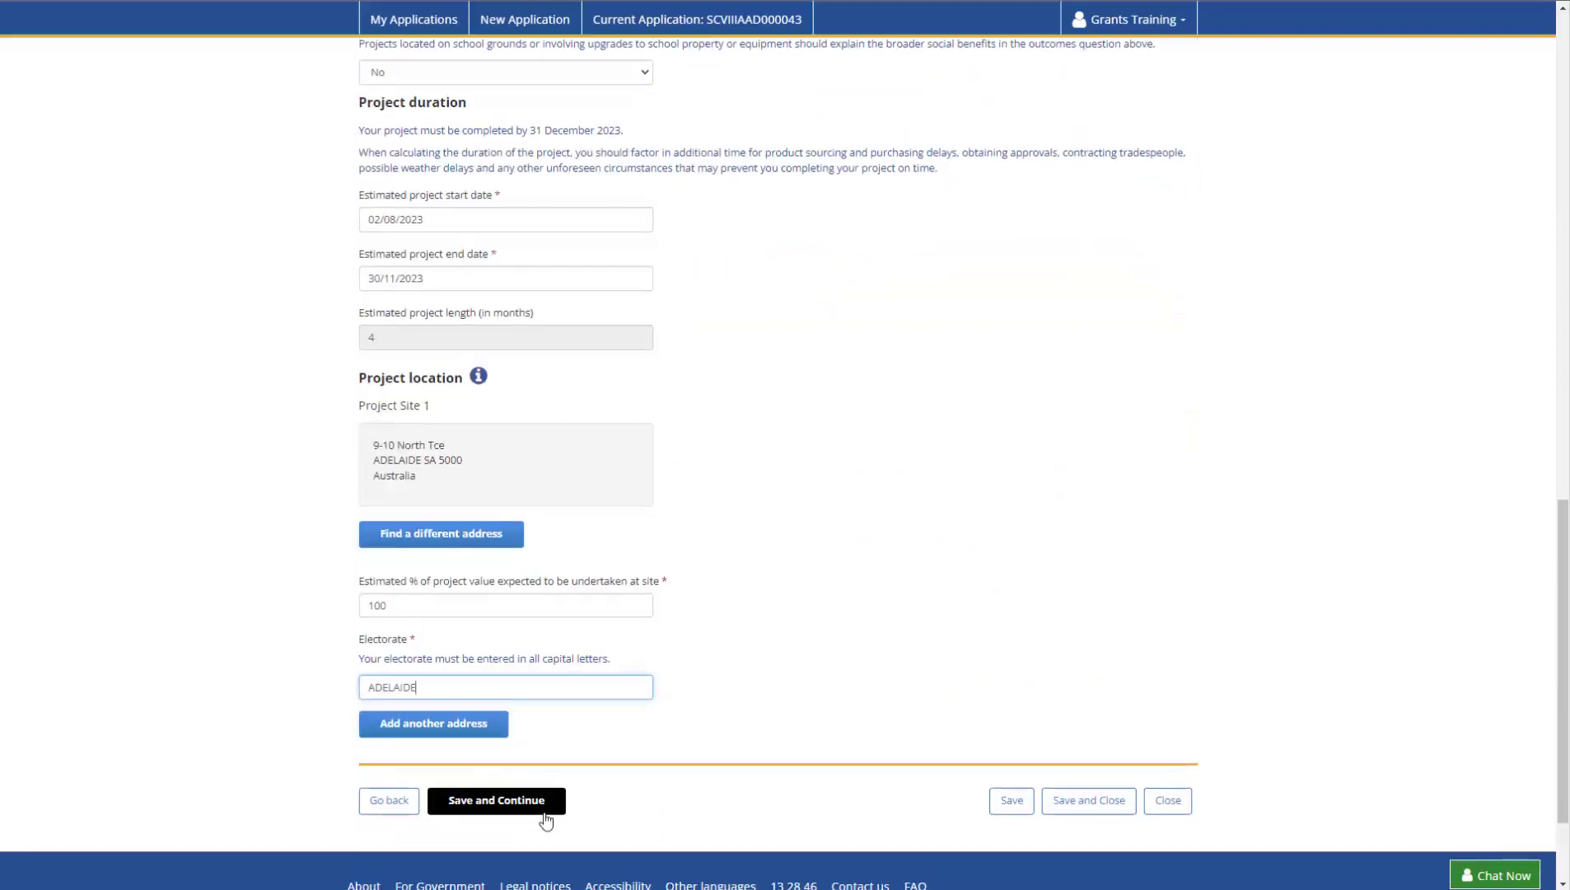
left_click(542, 811)
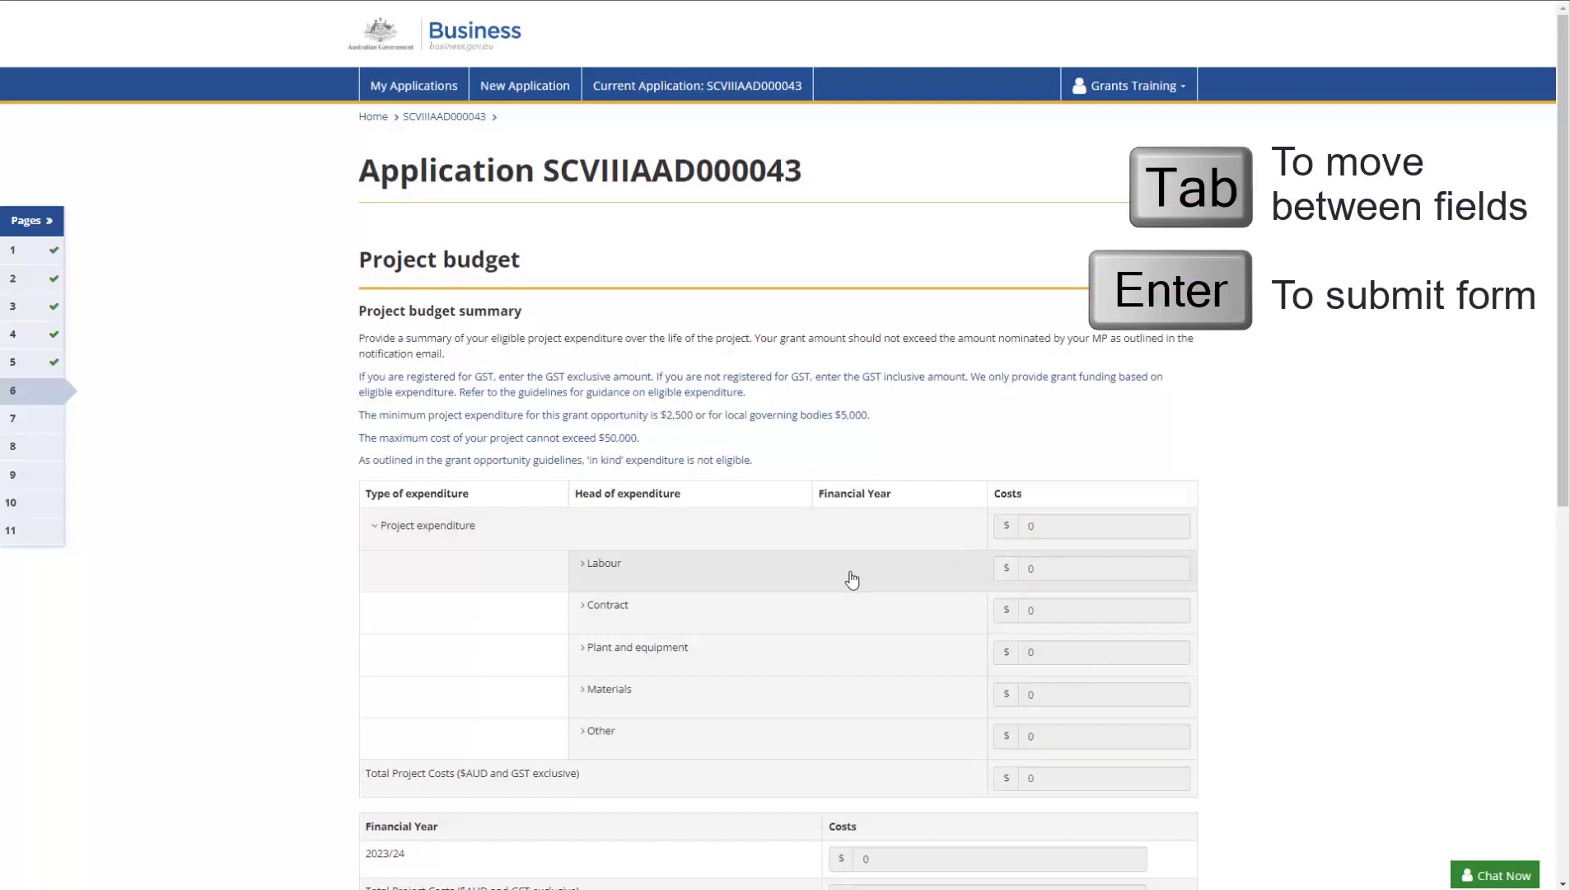
Enter Labour and Contract 2023/24 costs of 1,250 each.
left_click(743, 585)
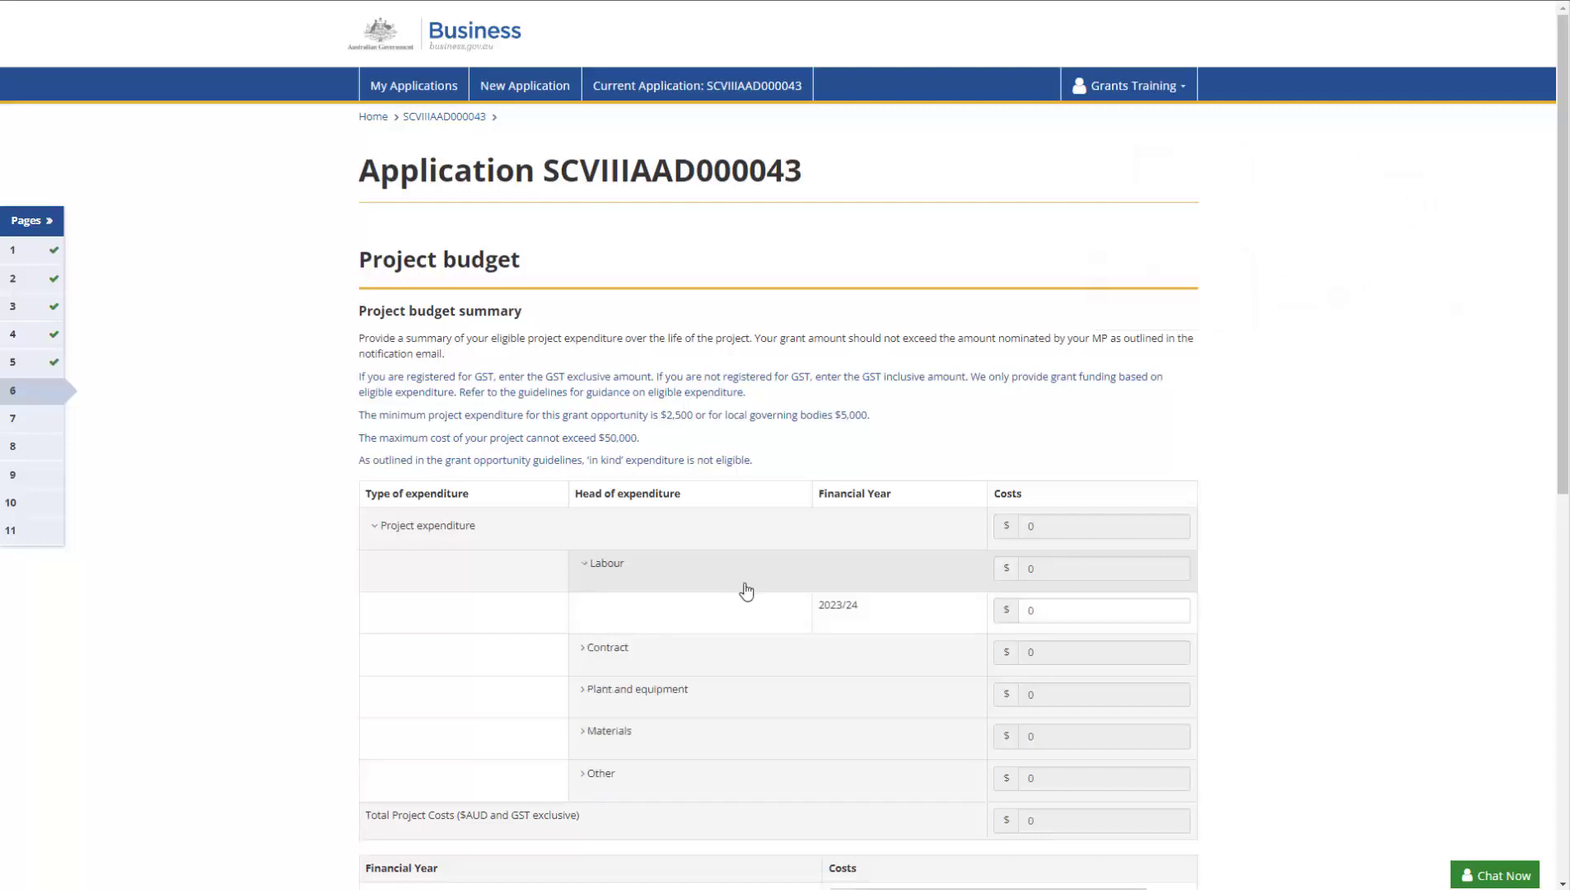
left_click(753, 649)
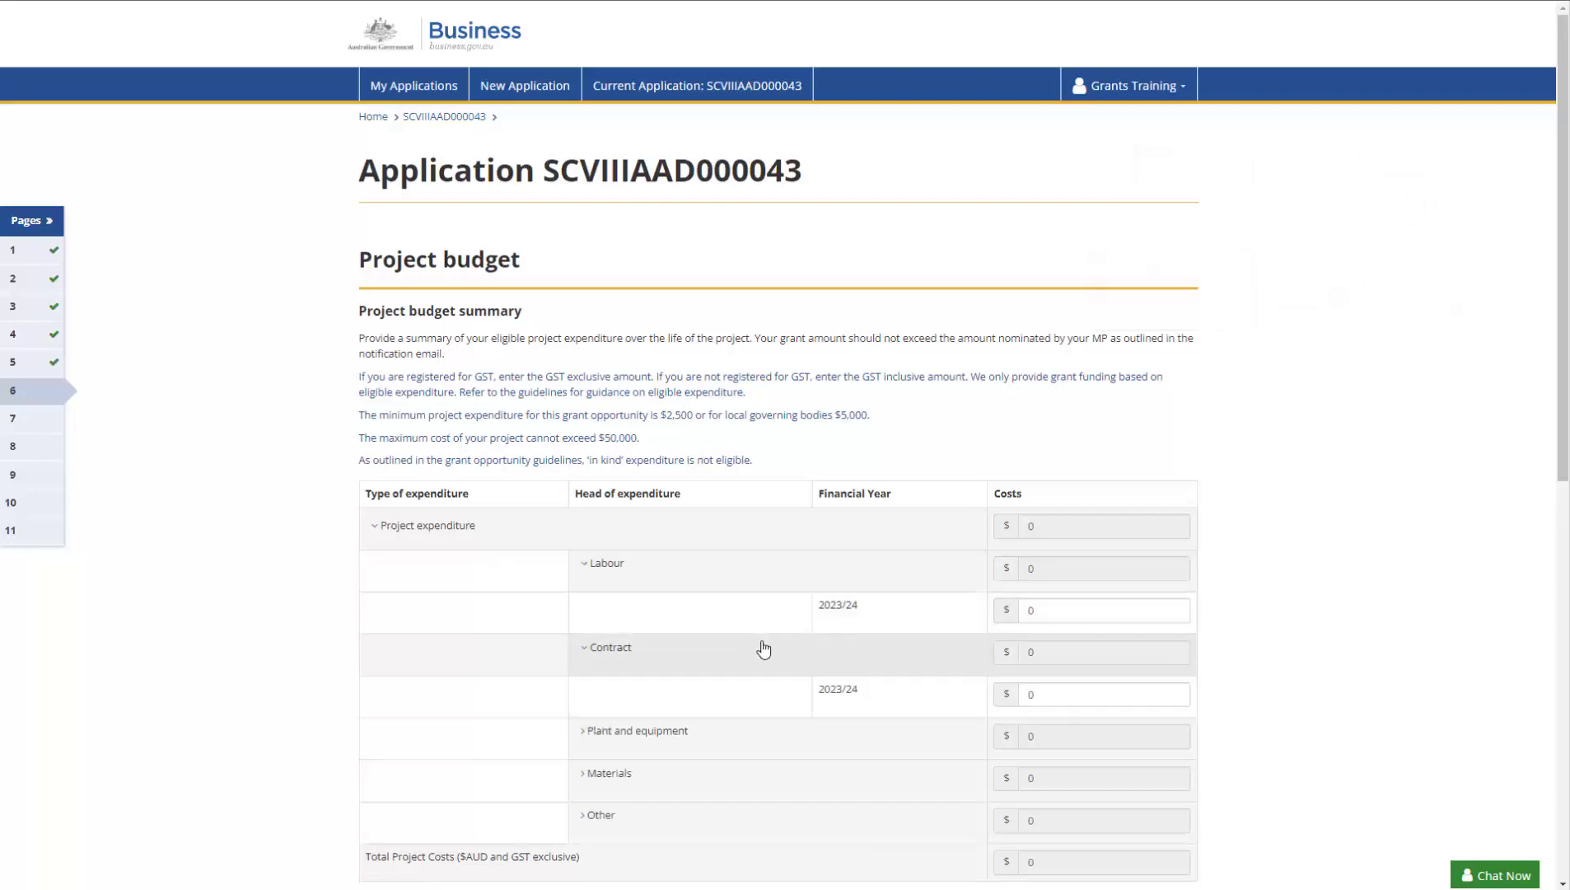
left_click(1036, 609)
type("1250")
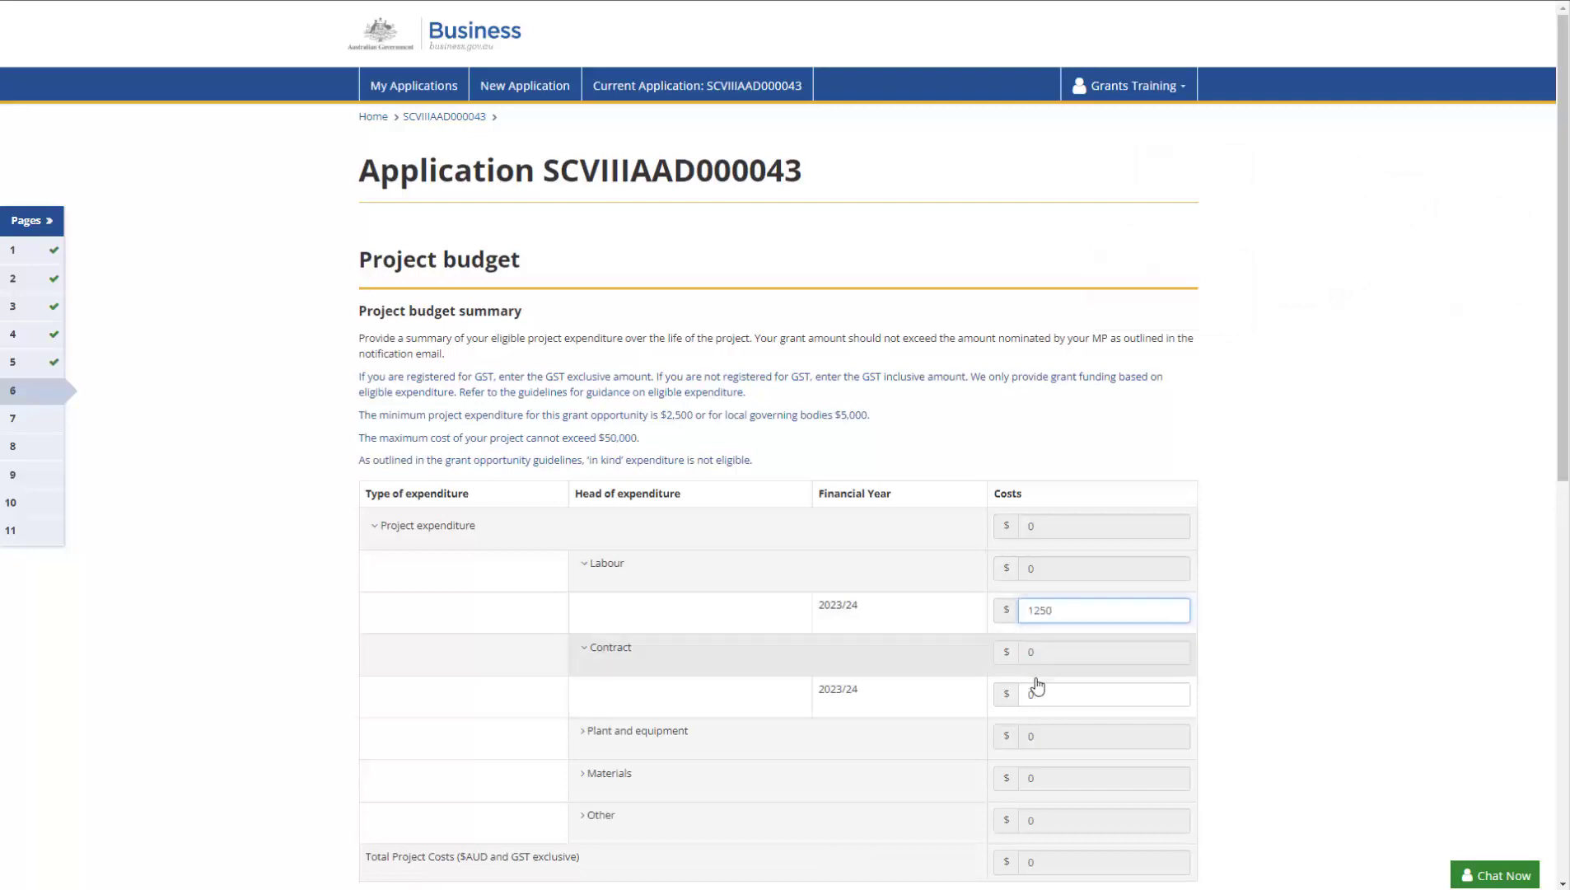
left_click(1042, 692)
type("1250")
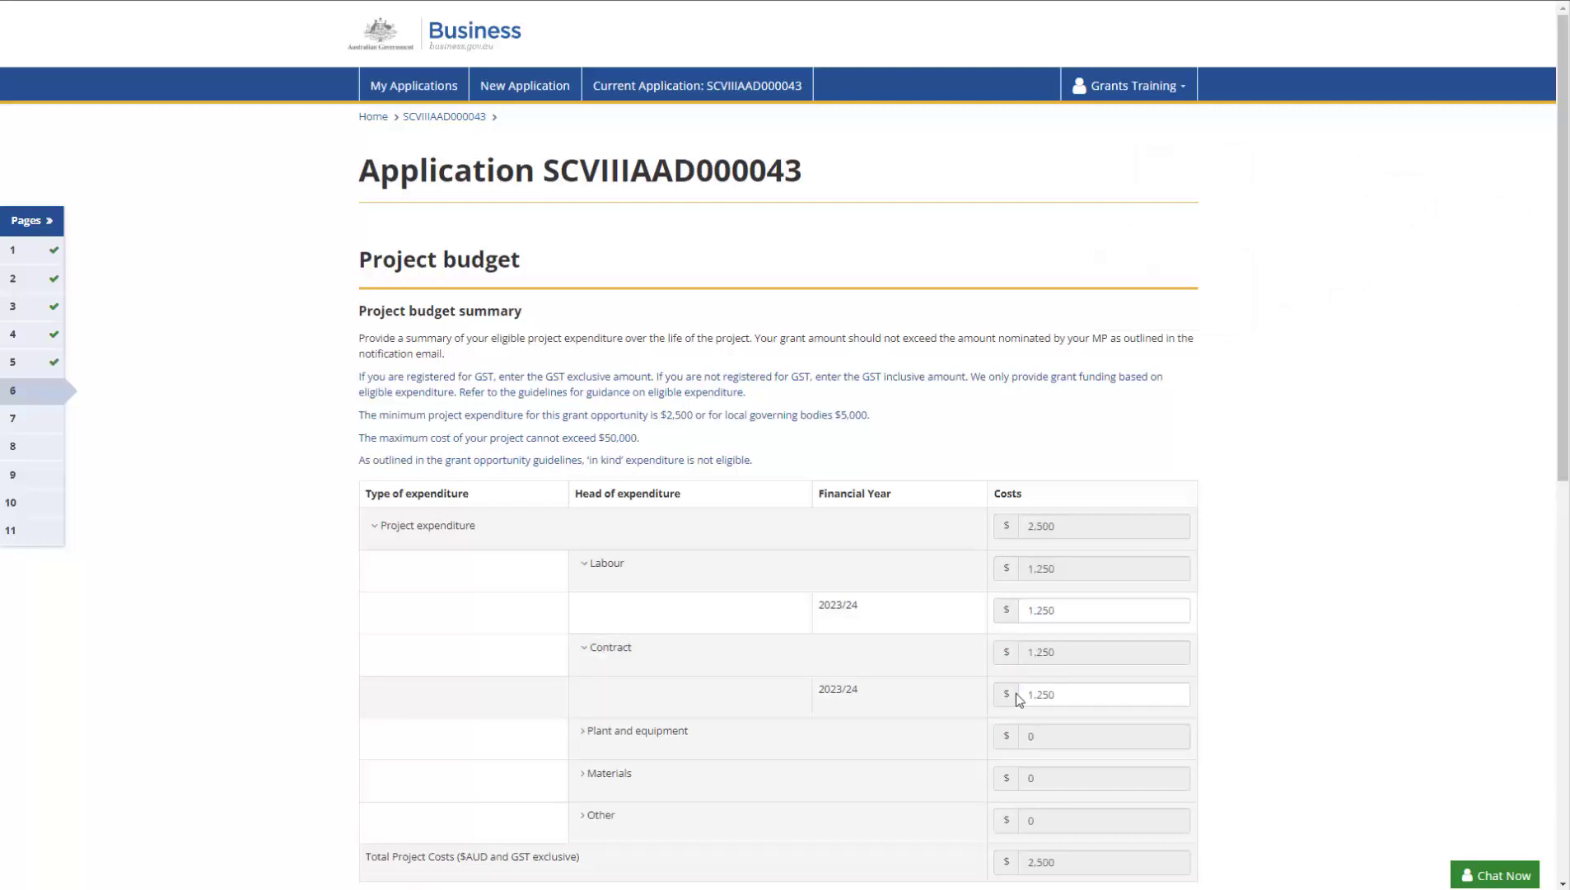
scroll(1015, 692, "down", 2)
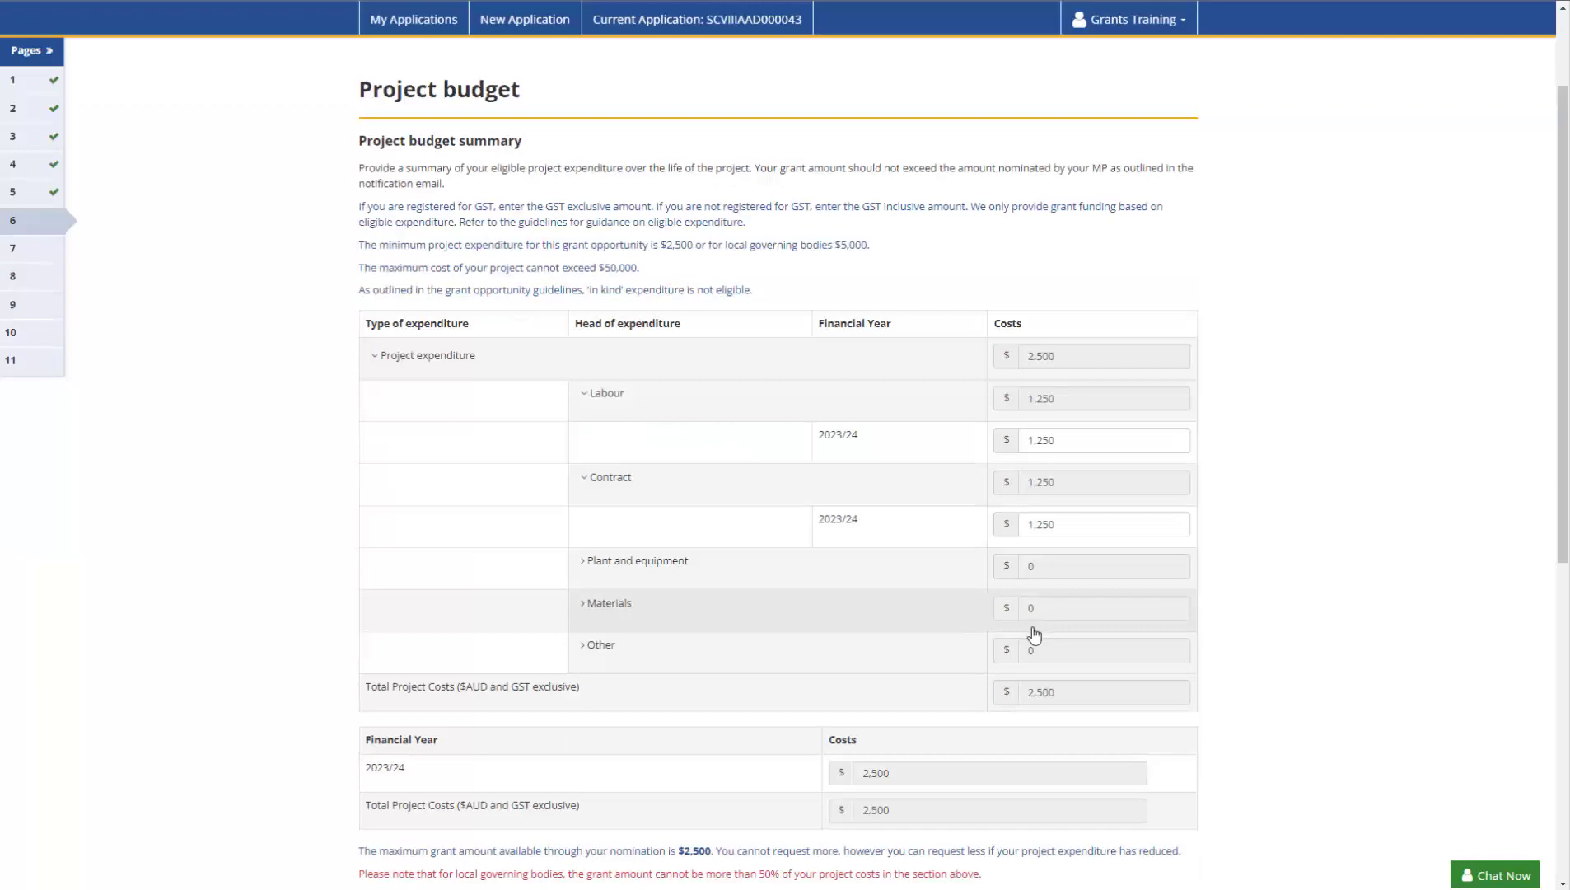
Add a 500 Materials cost and request 2,500 in total grant funding.
left_click(1012, 625)
left_click(1040, 650)
type("500")
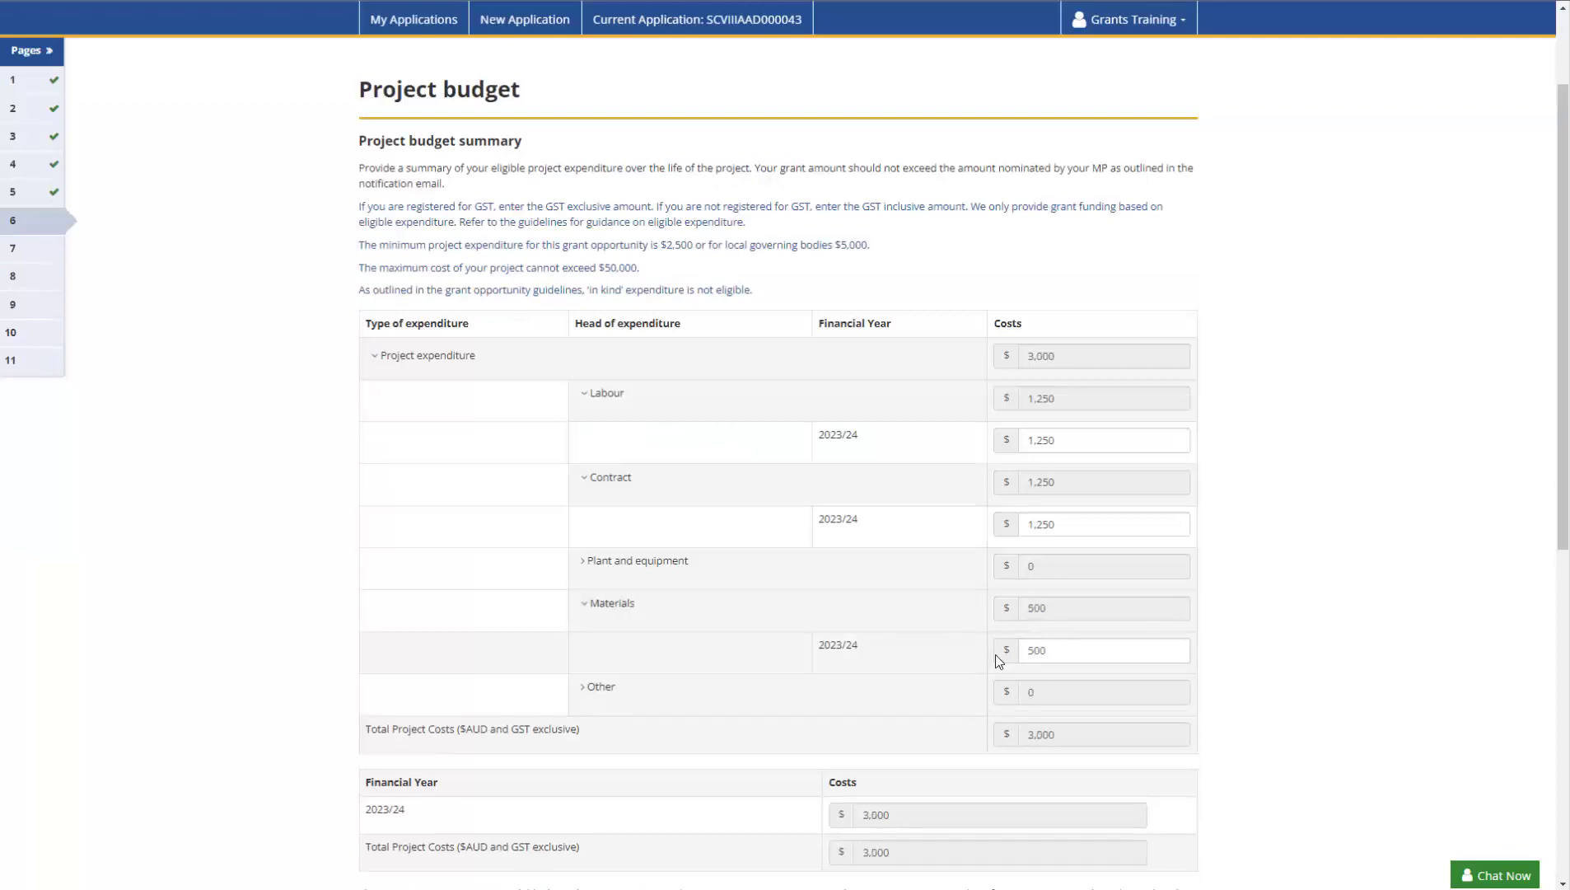
scroll(996, 661, "down", 5)
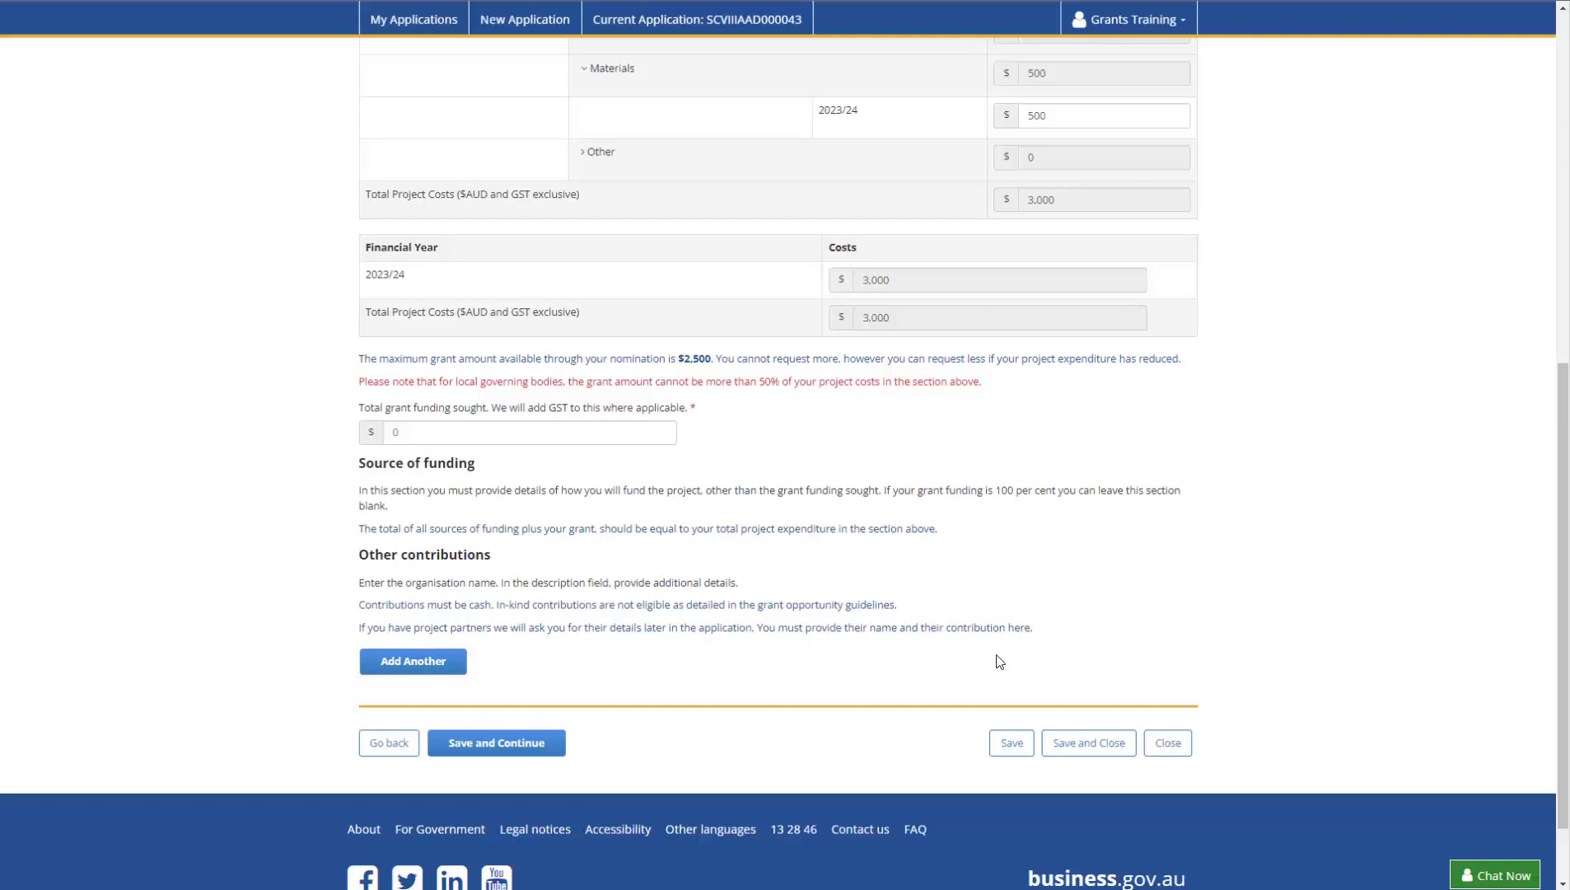
left_click(440, 432)
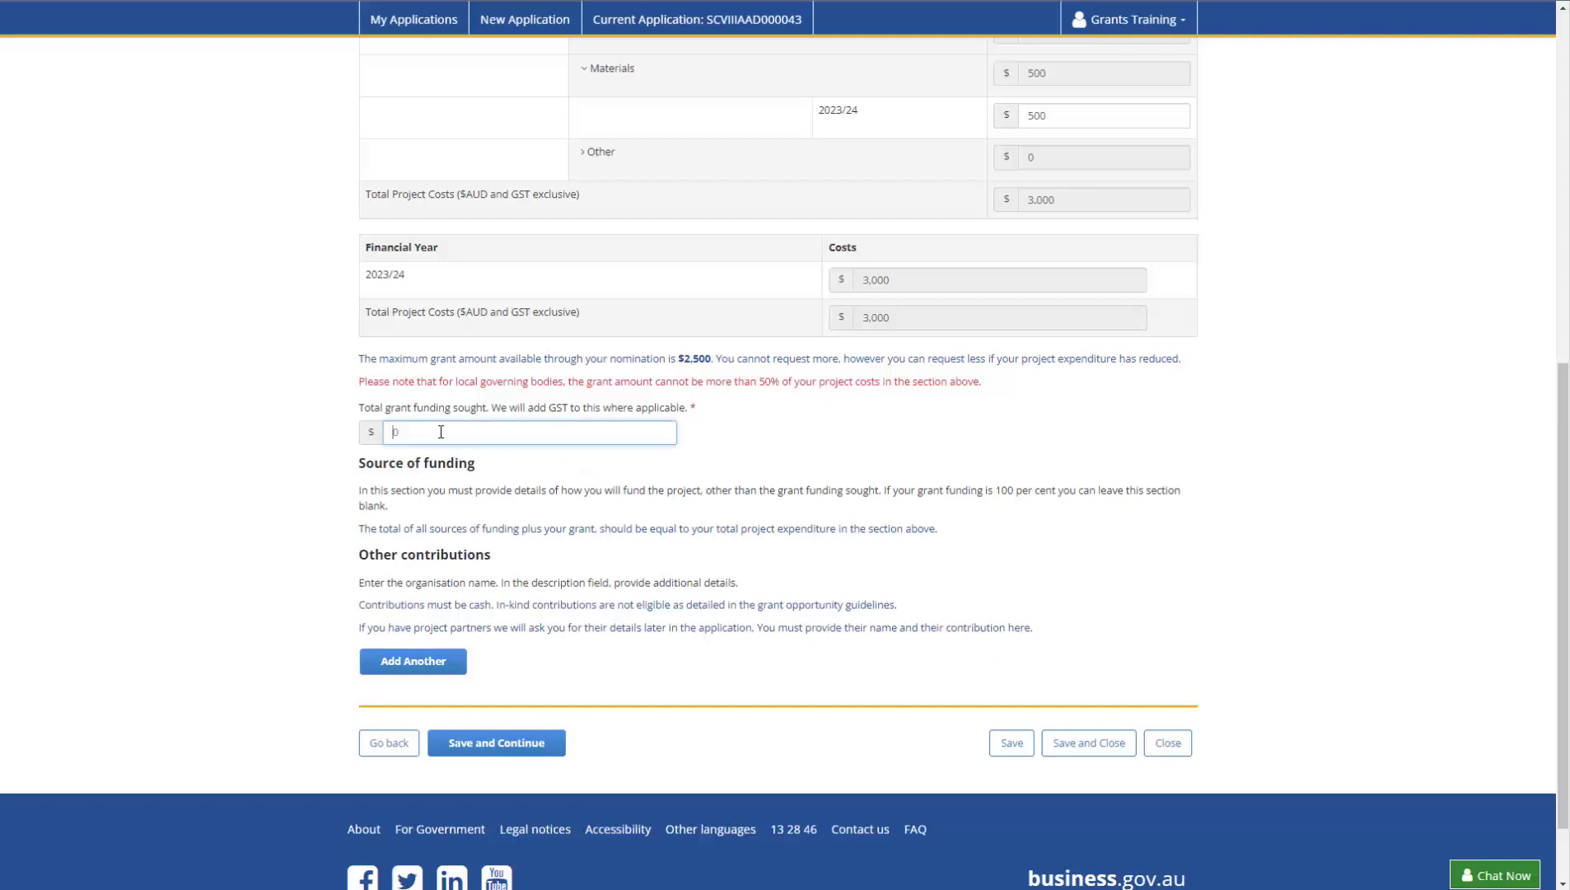
type("250")
type("0")
left_click(441, 459)
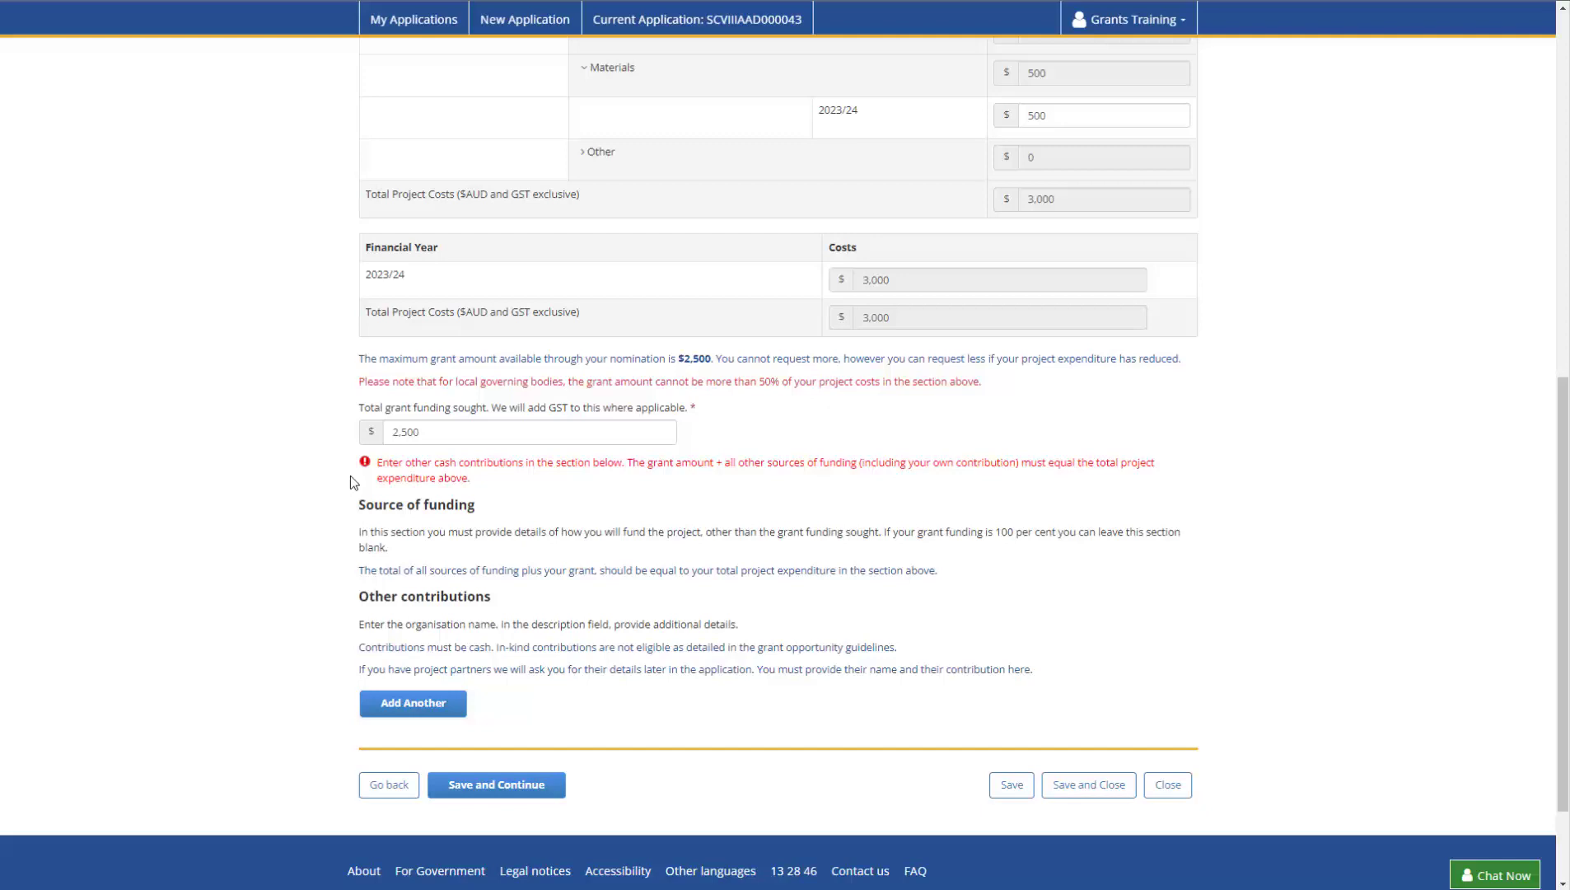
Add a 500 cash contribution from Myself due 01/09/2023, with a description.
left_click(421, 696)
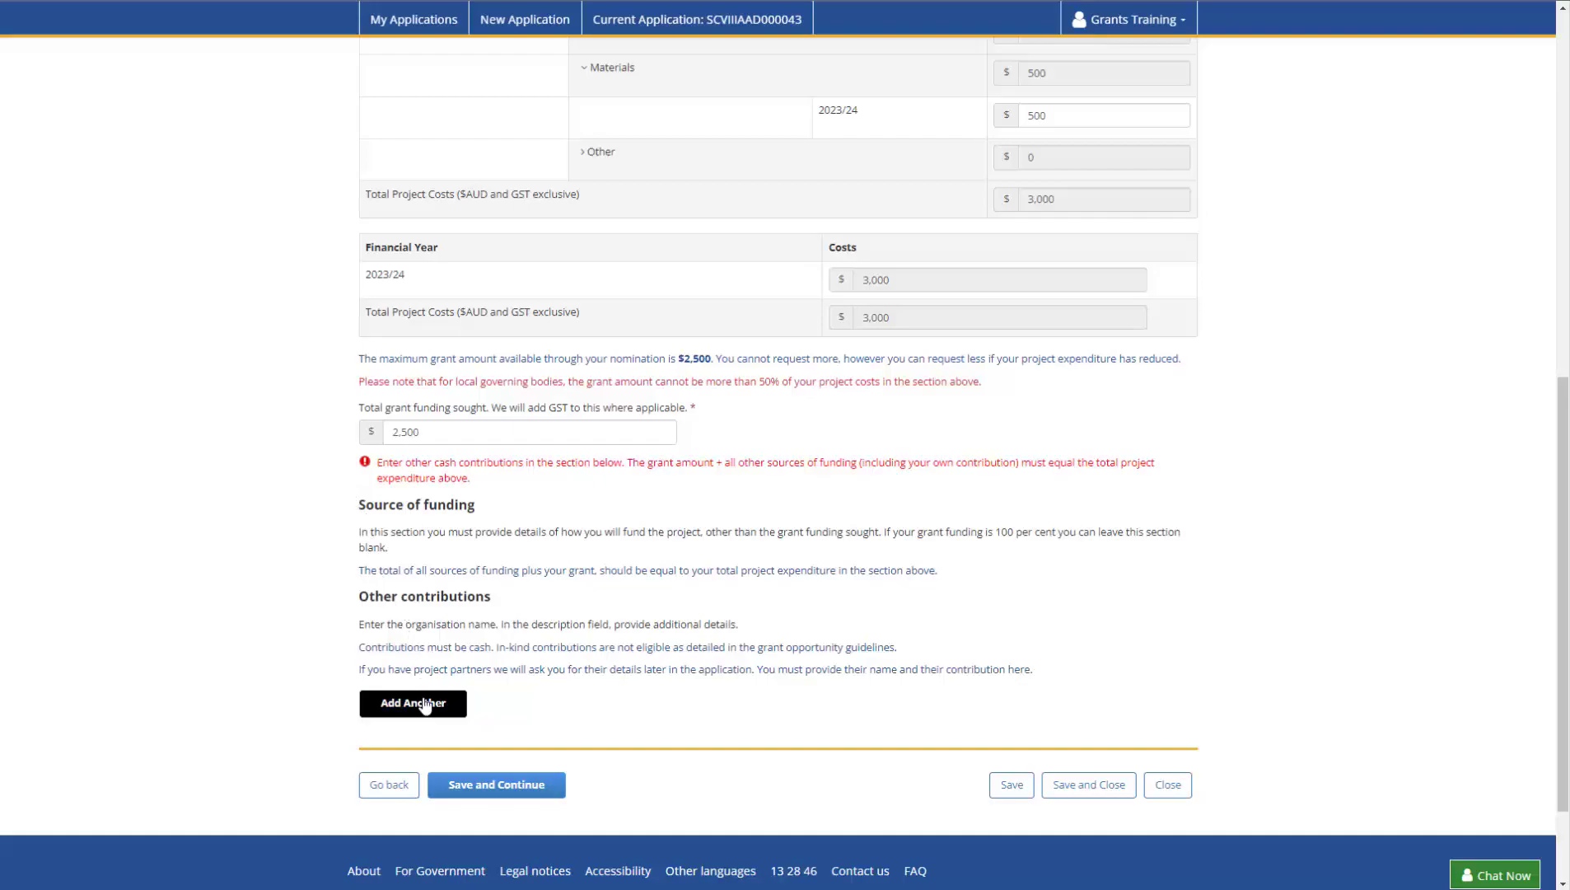
type("Myself")
scroll(424, 704, "down", 3)
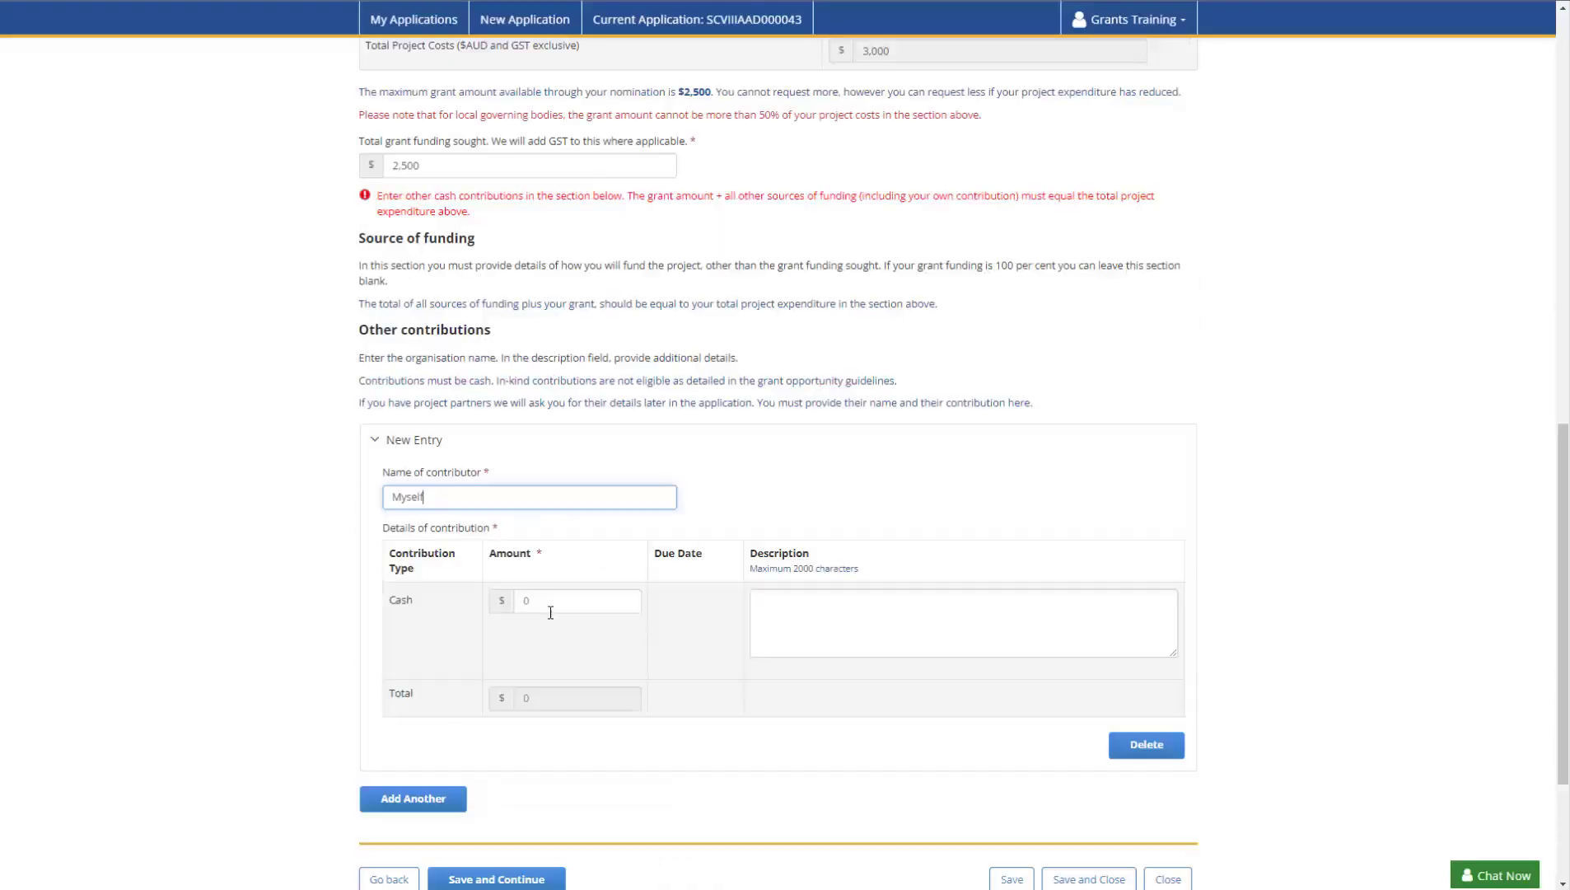
type("50001/09/2023")
left_click(777, 644)
type("Financial support that I will put in")
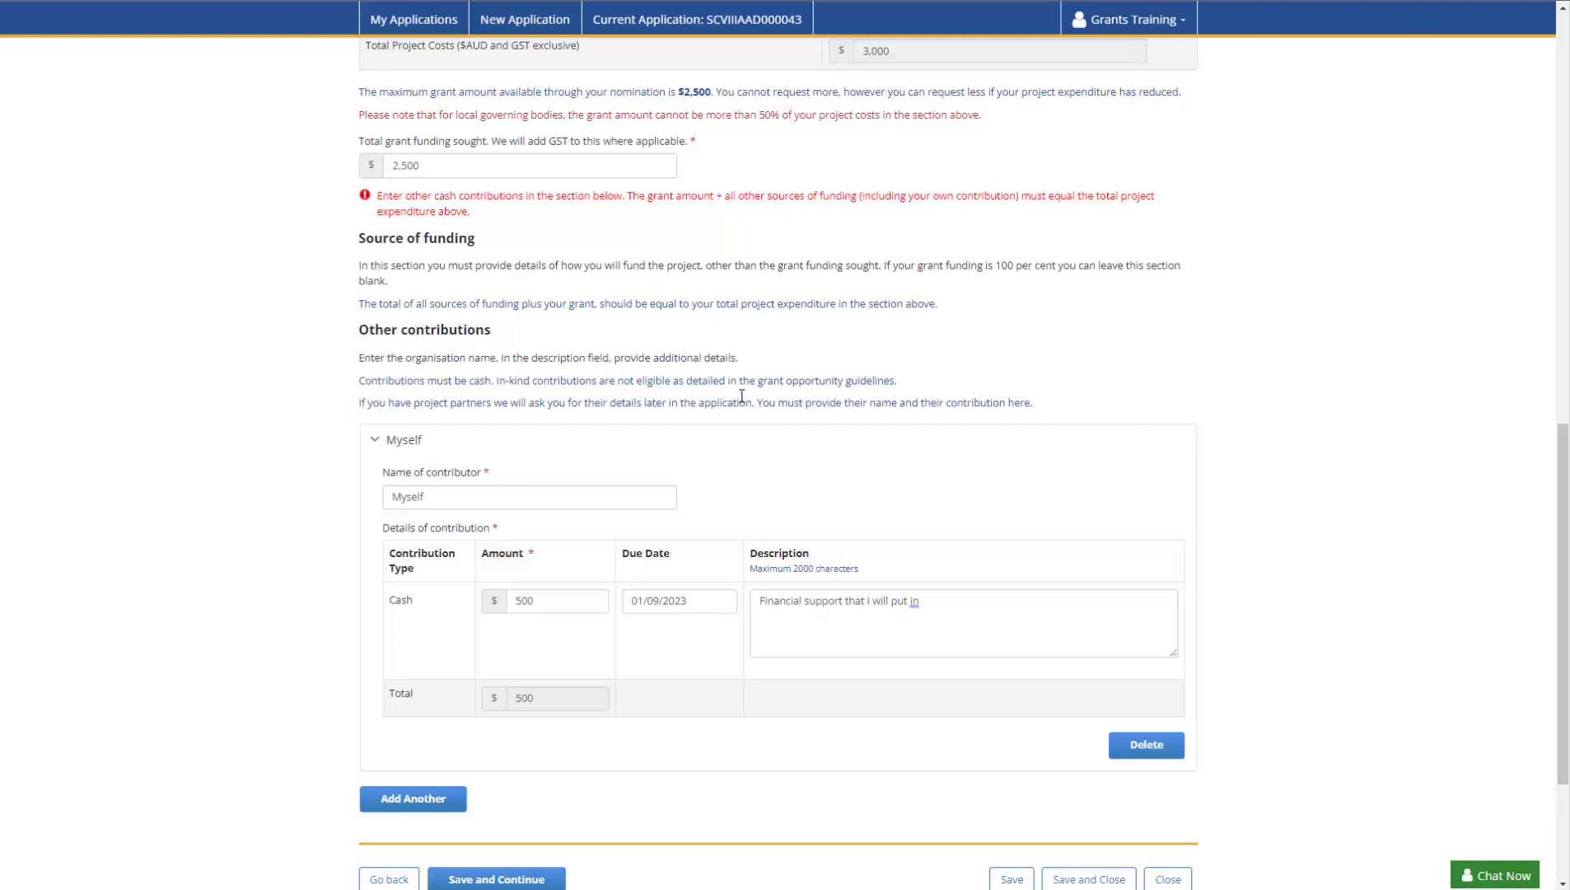
scroll(740, 396, "down", 2)
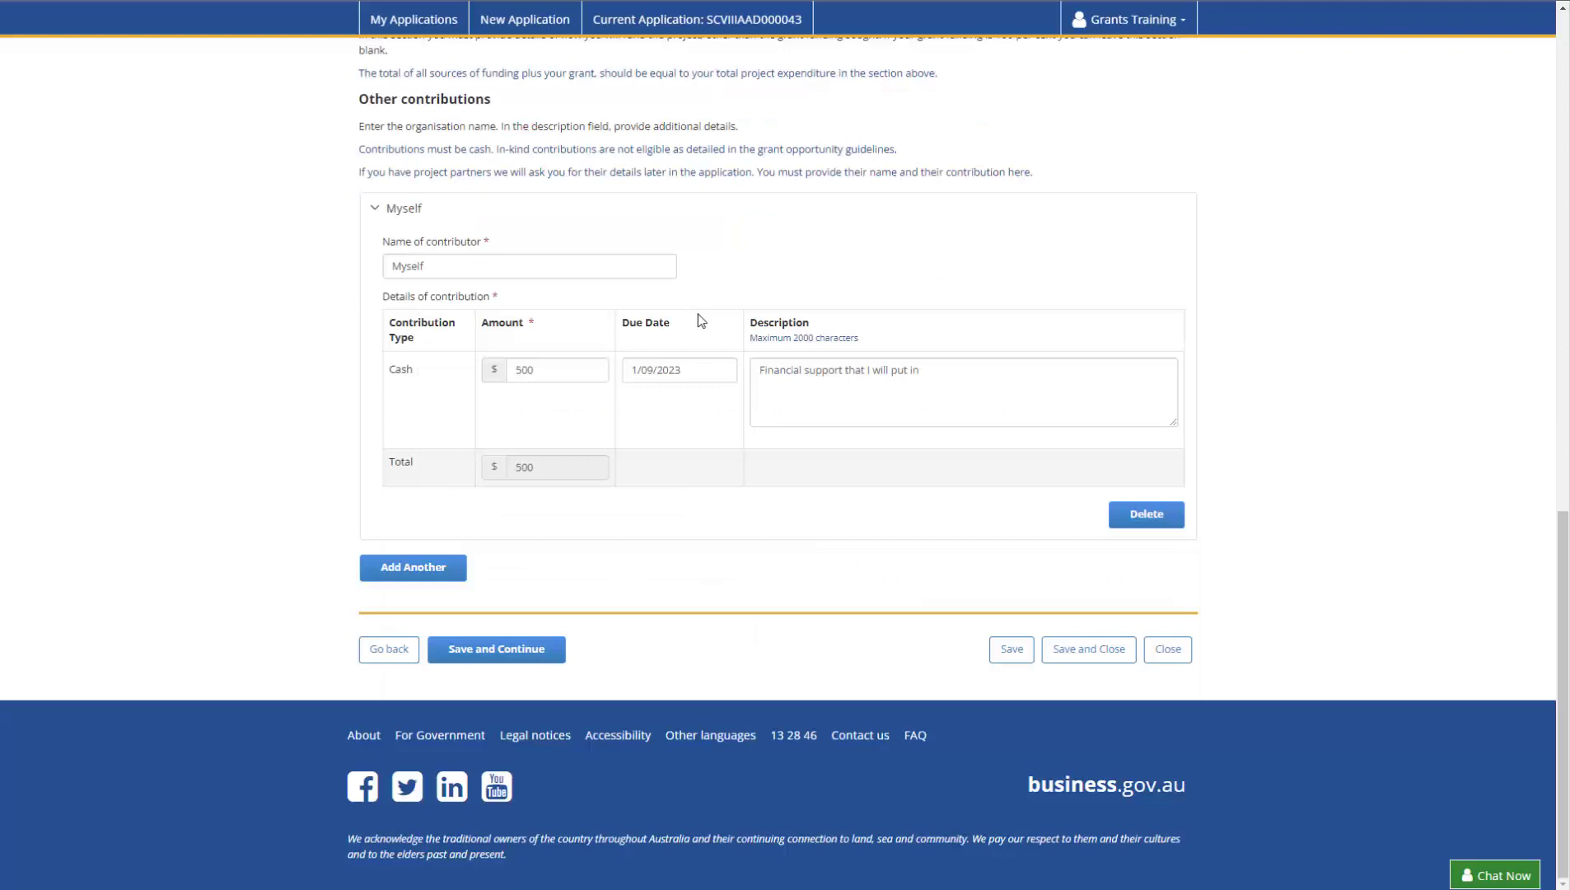
left_click(554, 653)
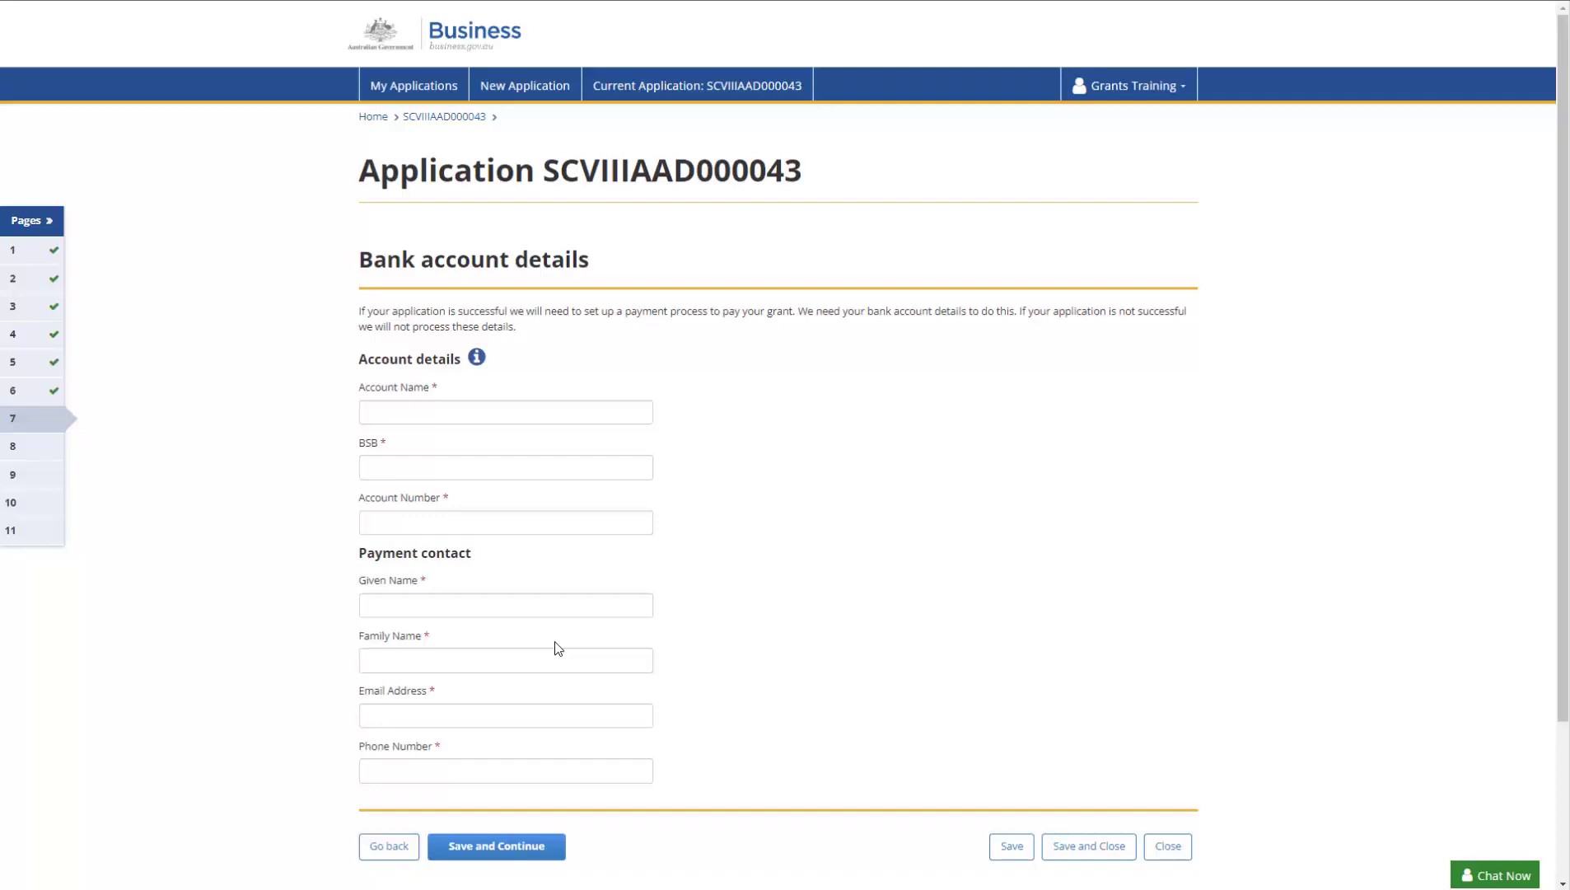
Enter placeholder account name, BSB and account number.
left_click(499, 412)
type("My Name")
key("Tab")
type("000000")
key("Tab")
type("000000000")
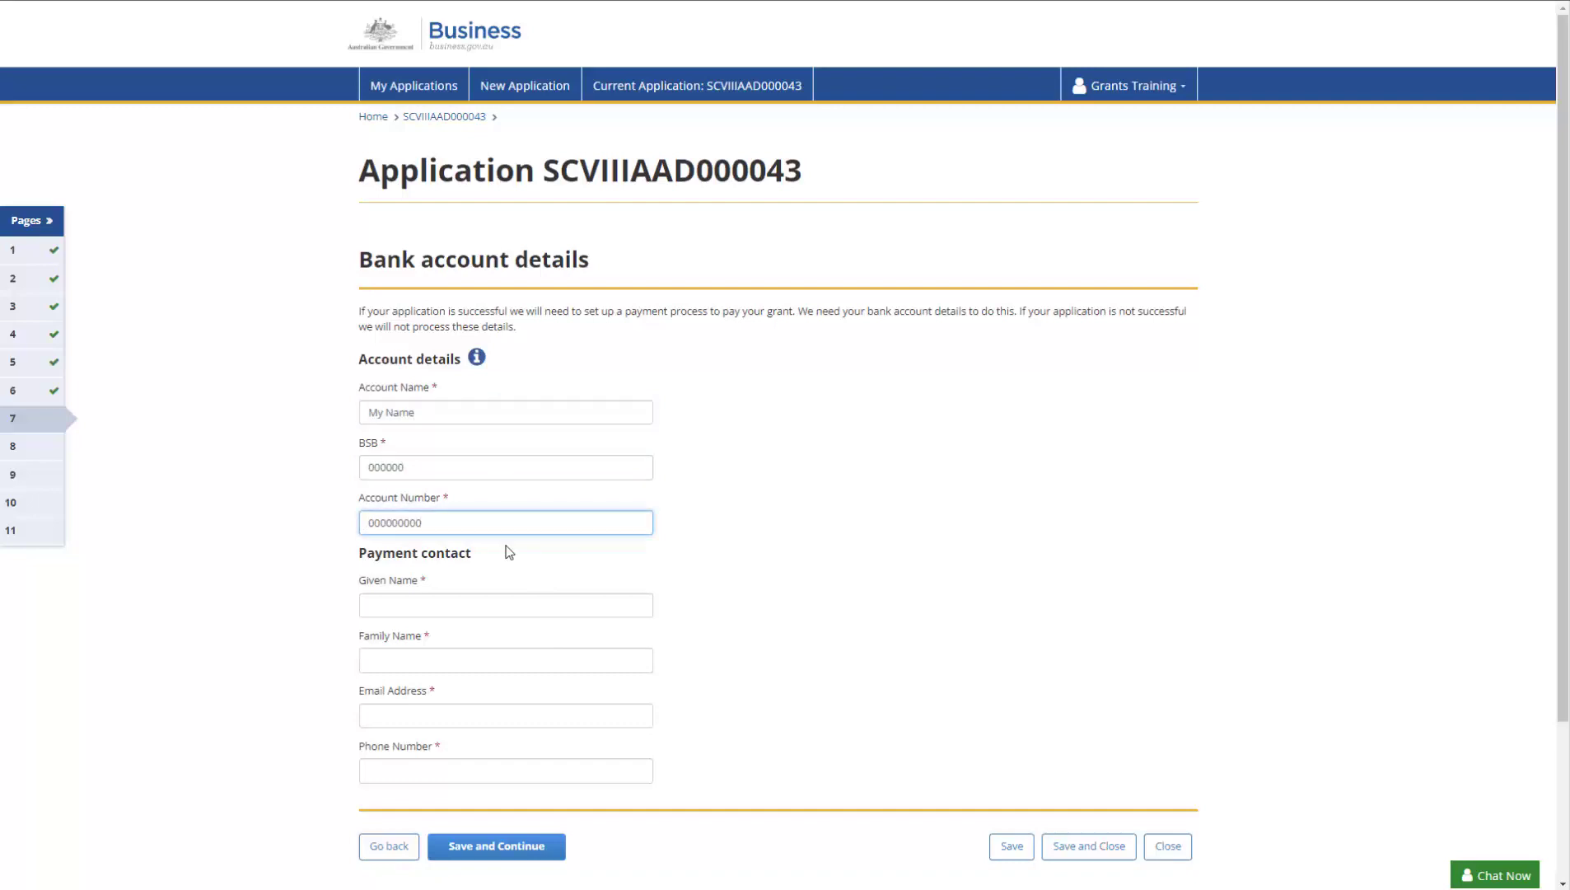
Fill in the payment contact's given name, family name, email and phone number.
left_click(487, 602)
type("Grants")
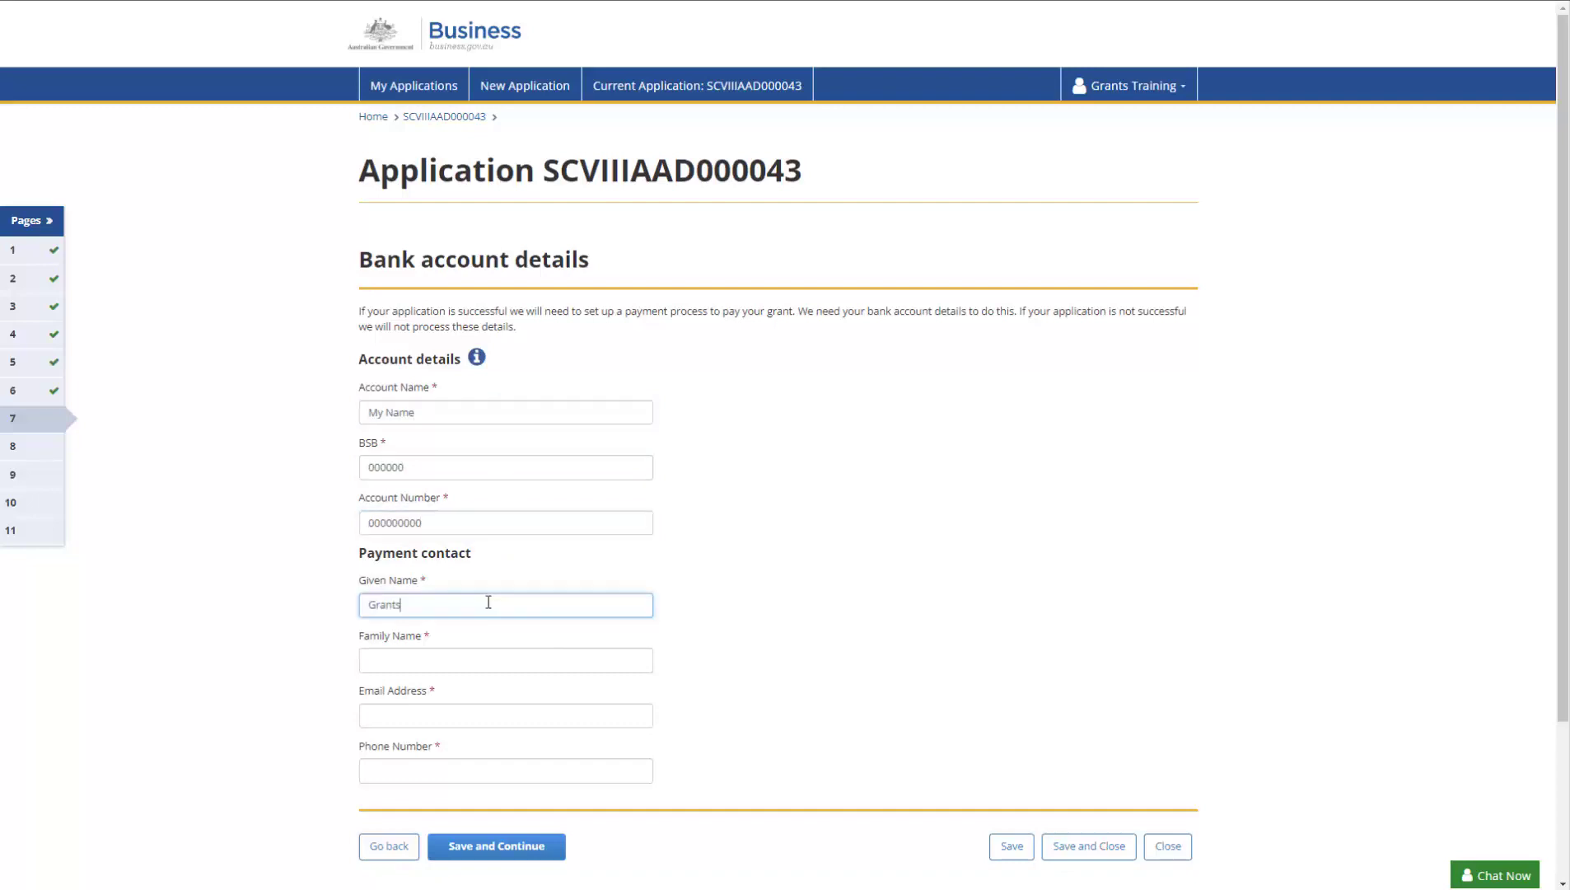
left_click(483, 656)
type("Training")
left_click(489, 711)
left_click(504, 768)
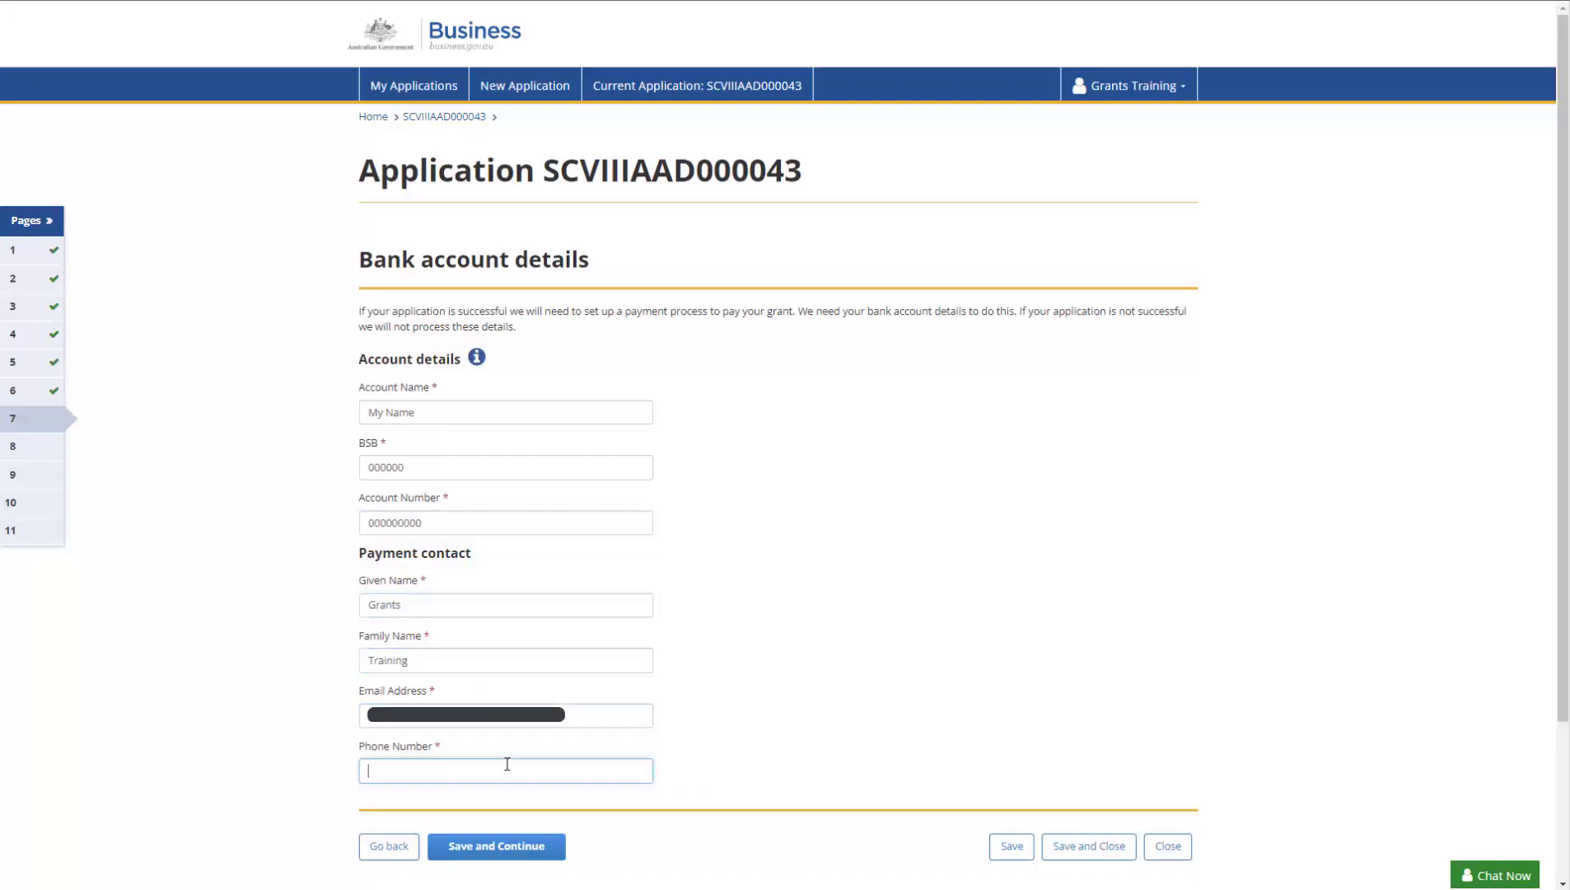
type("0455555555")
left_click(515, 852)
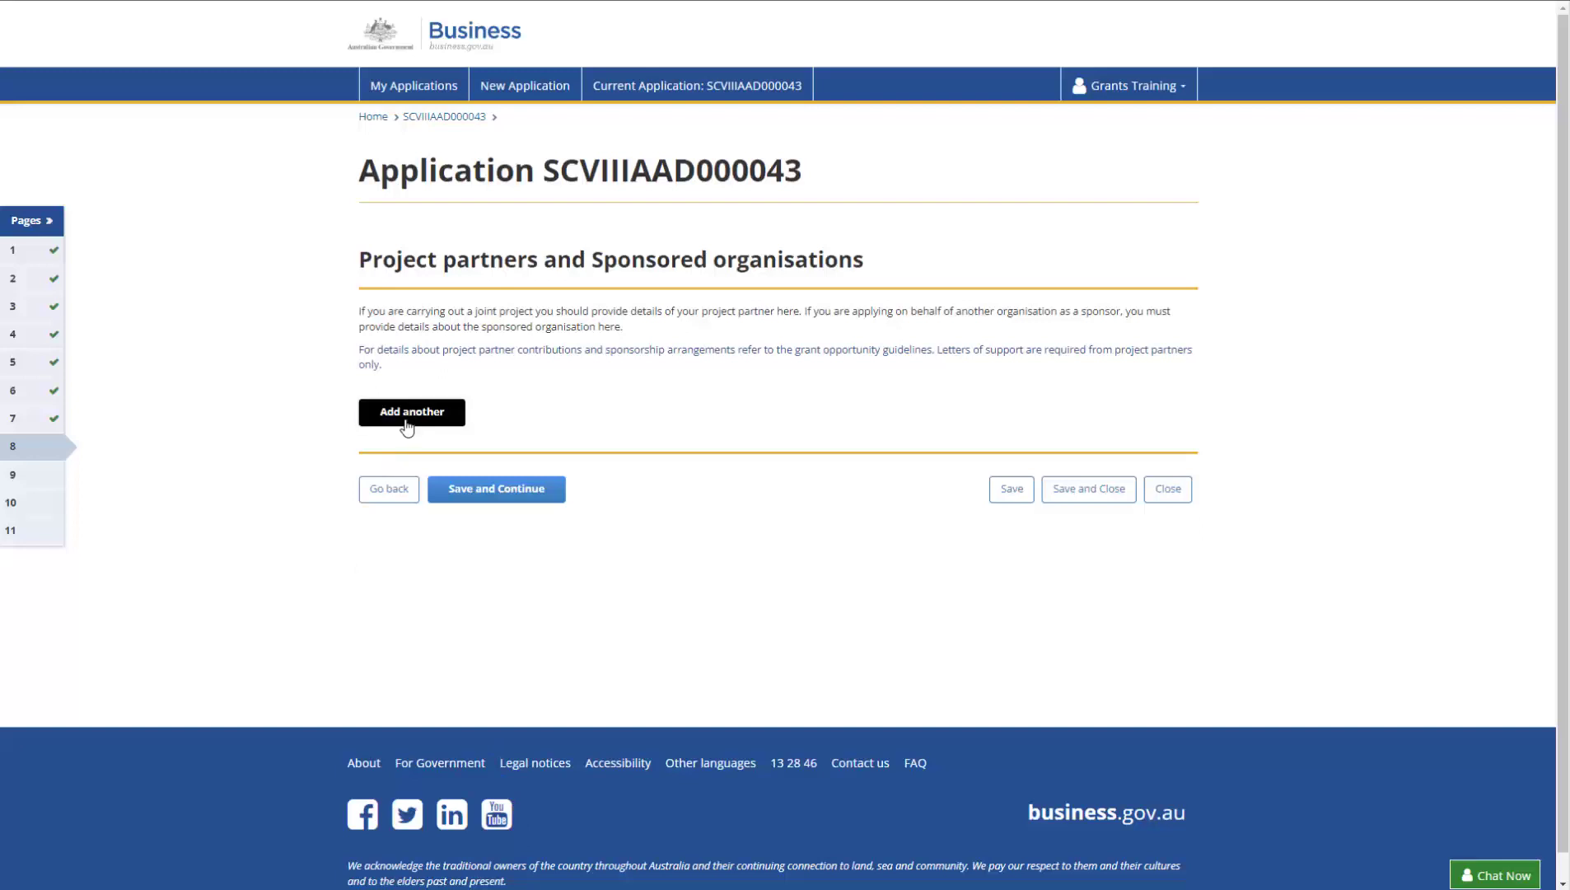
Mark the partner organisation as not a trustee but holding an ABN, and validate the ABN.
left_click(412, 412)
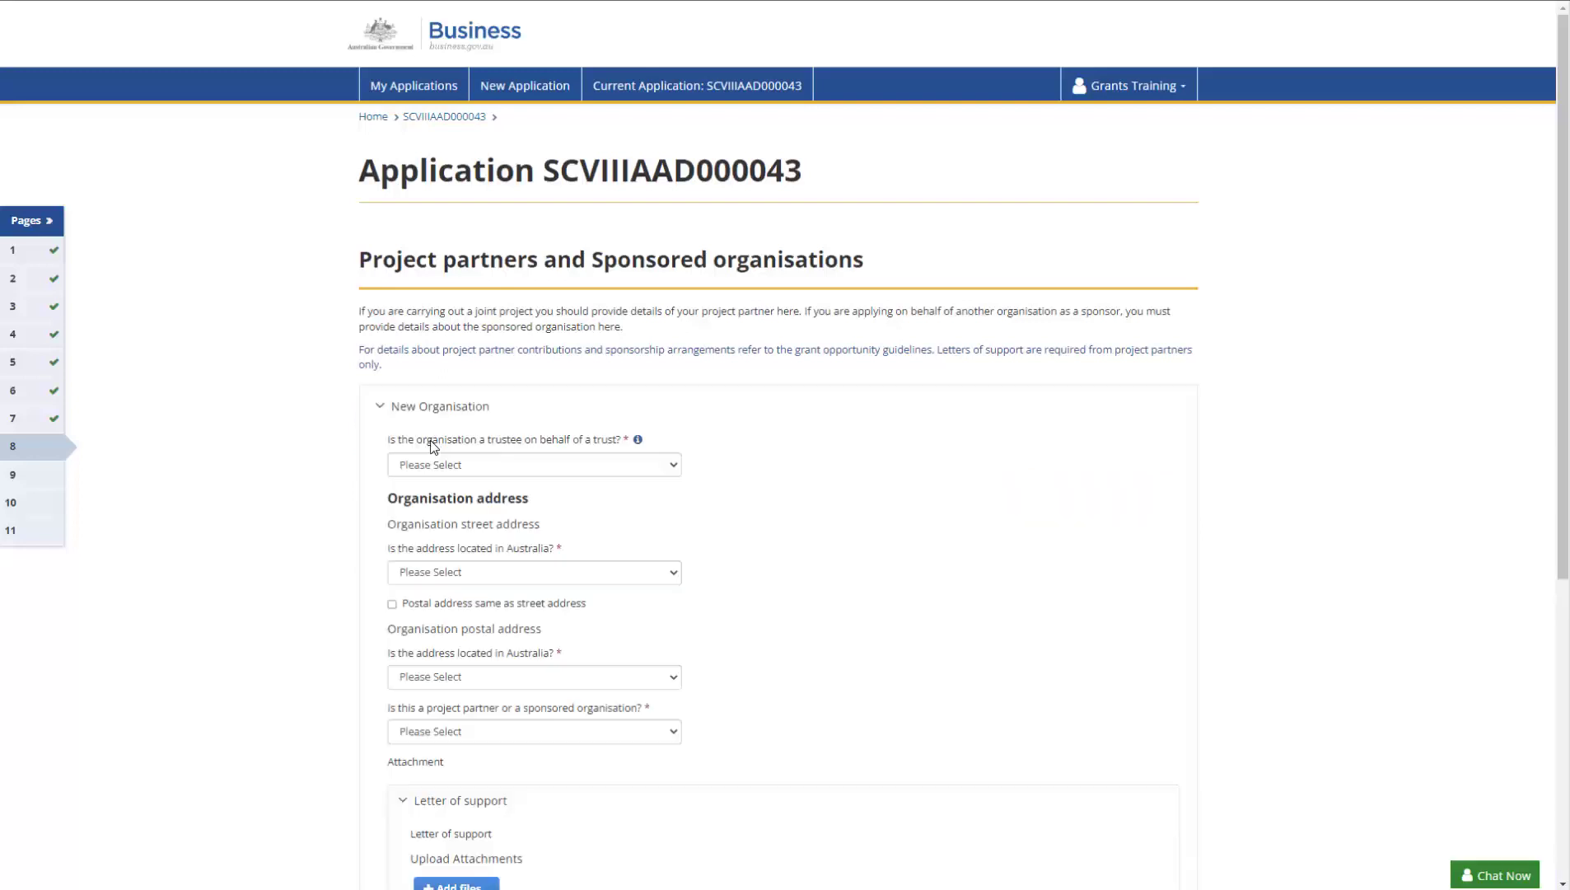
left_click(431, 465)
left_click(524, 503)
left_click(531, 563)
left_click(536, 623)
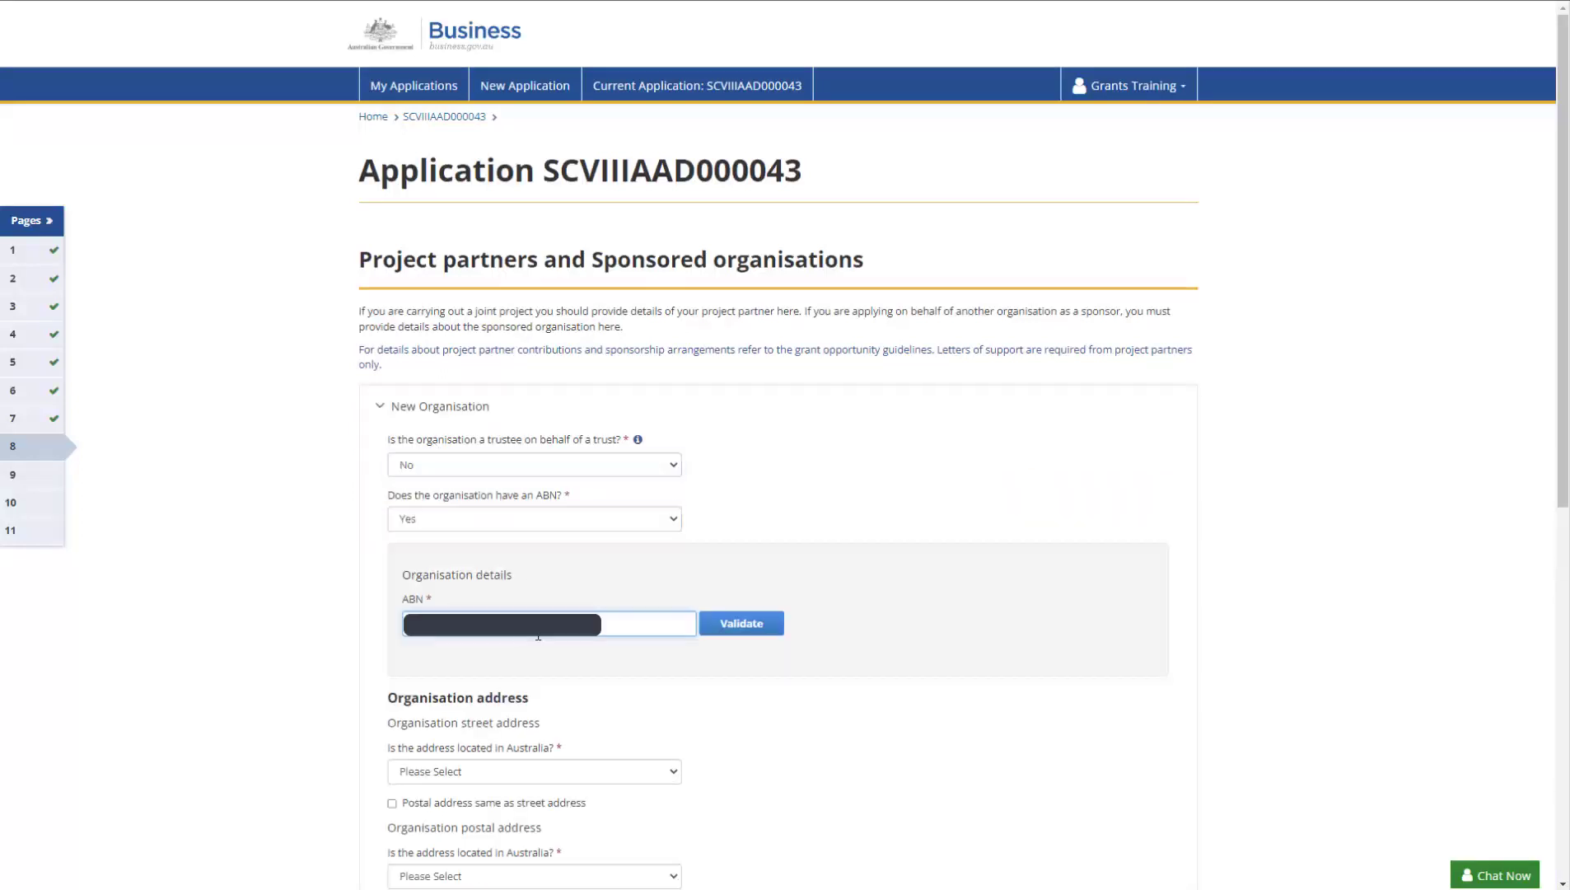
left_click(729, 638)
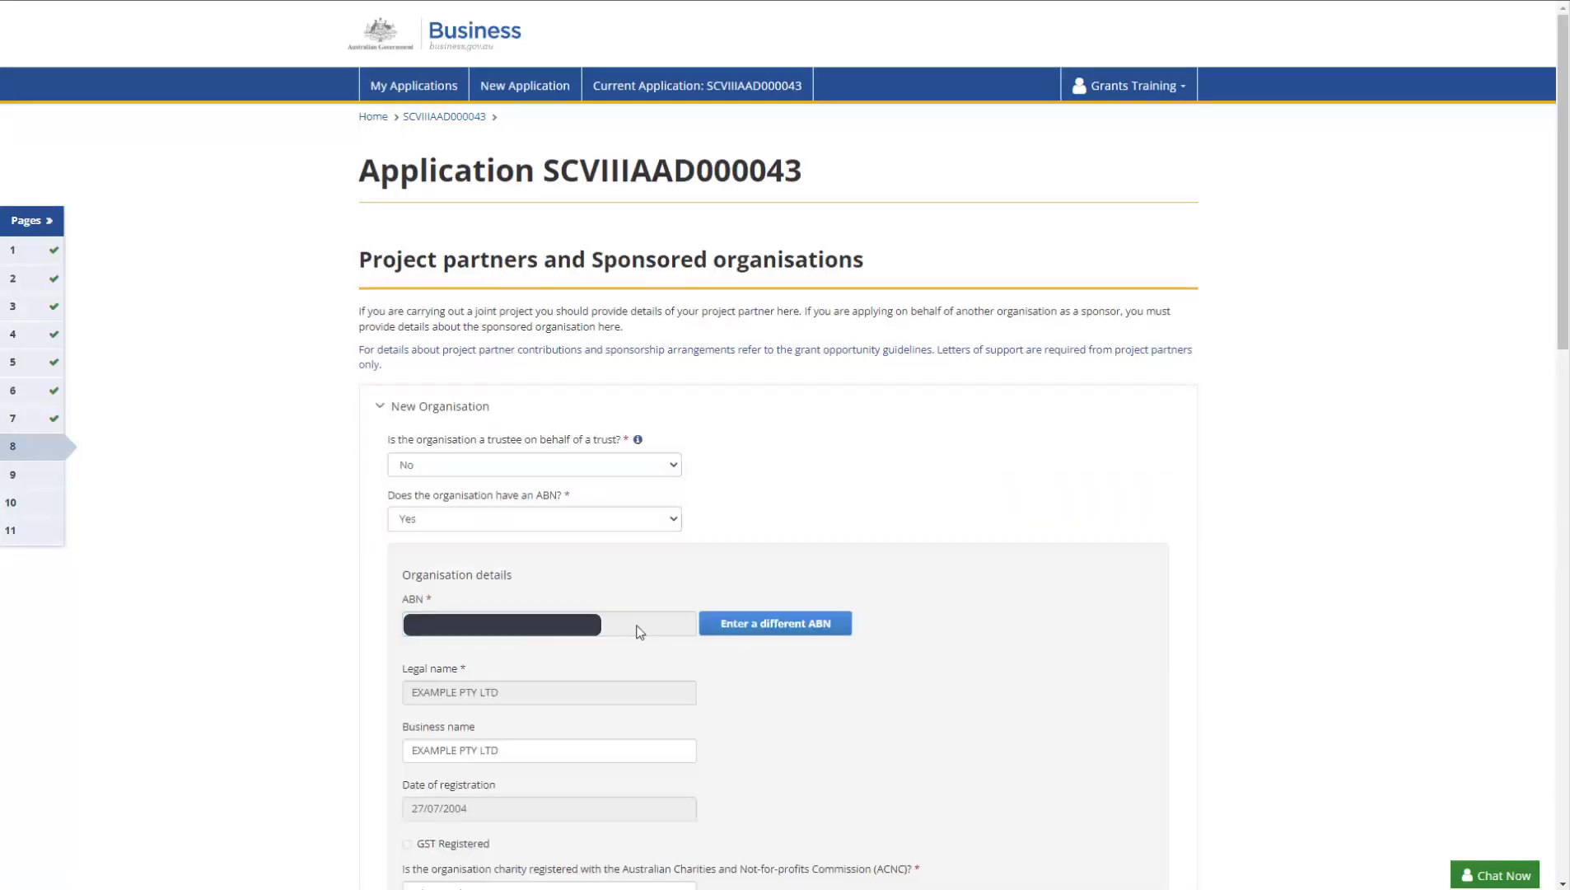
scroll(637, 631, "down", 5)
Confirm an Australian street address, pick the Adelaide suggestion, and reuse it as postal address.
left_click(587, 463)
left_click(592, 505)
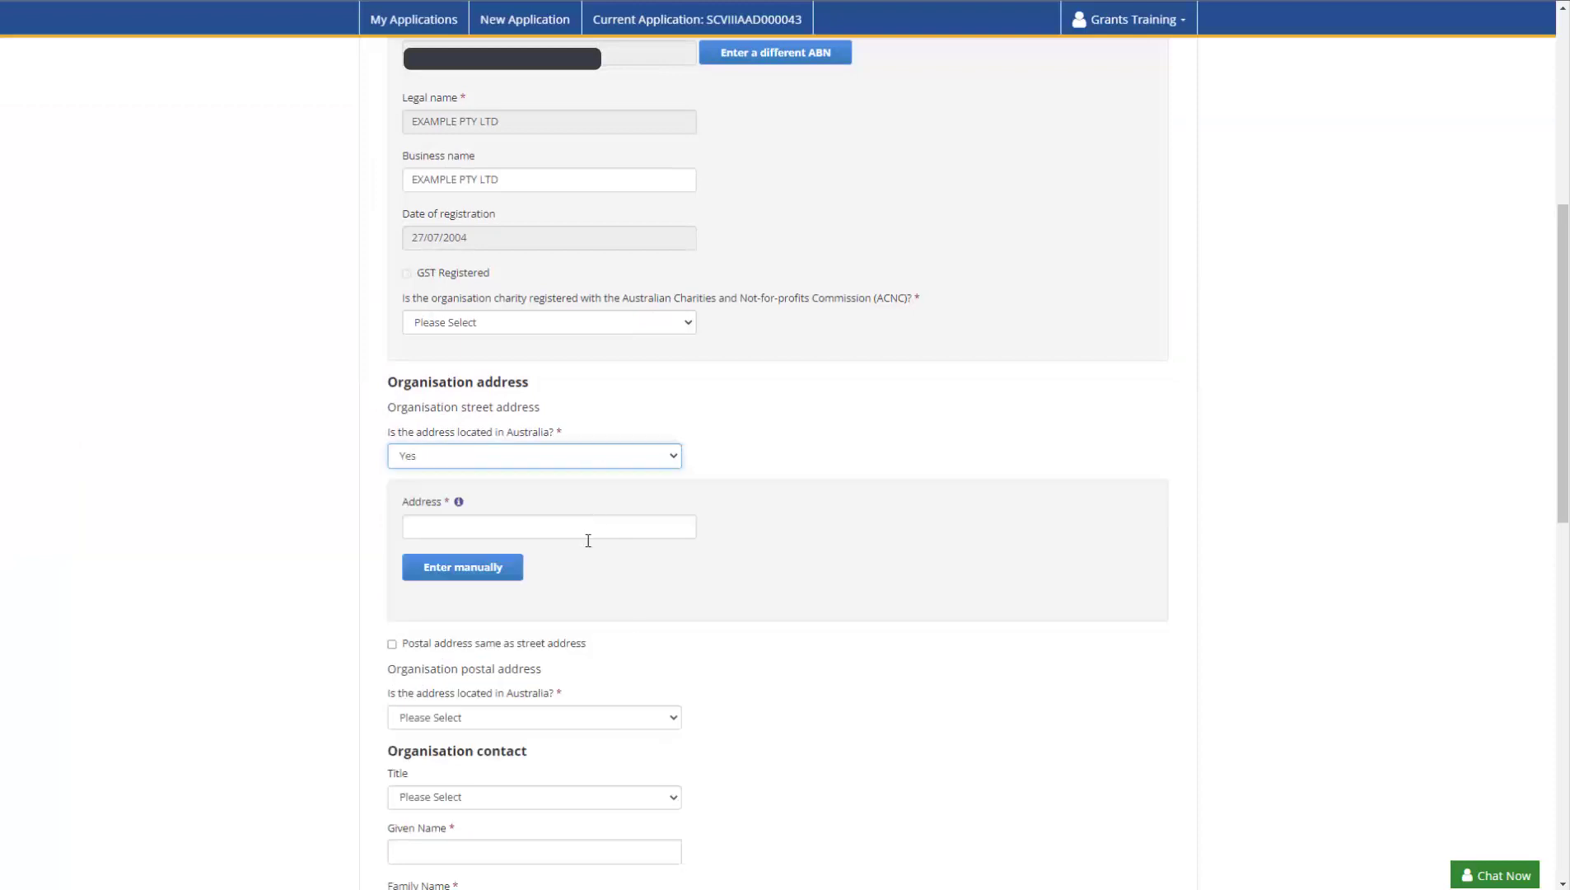
left_click(587, 541)
left_click(565, 643)
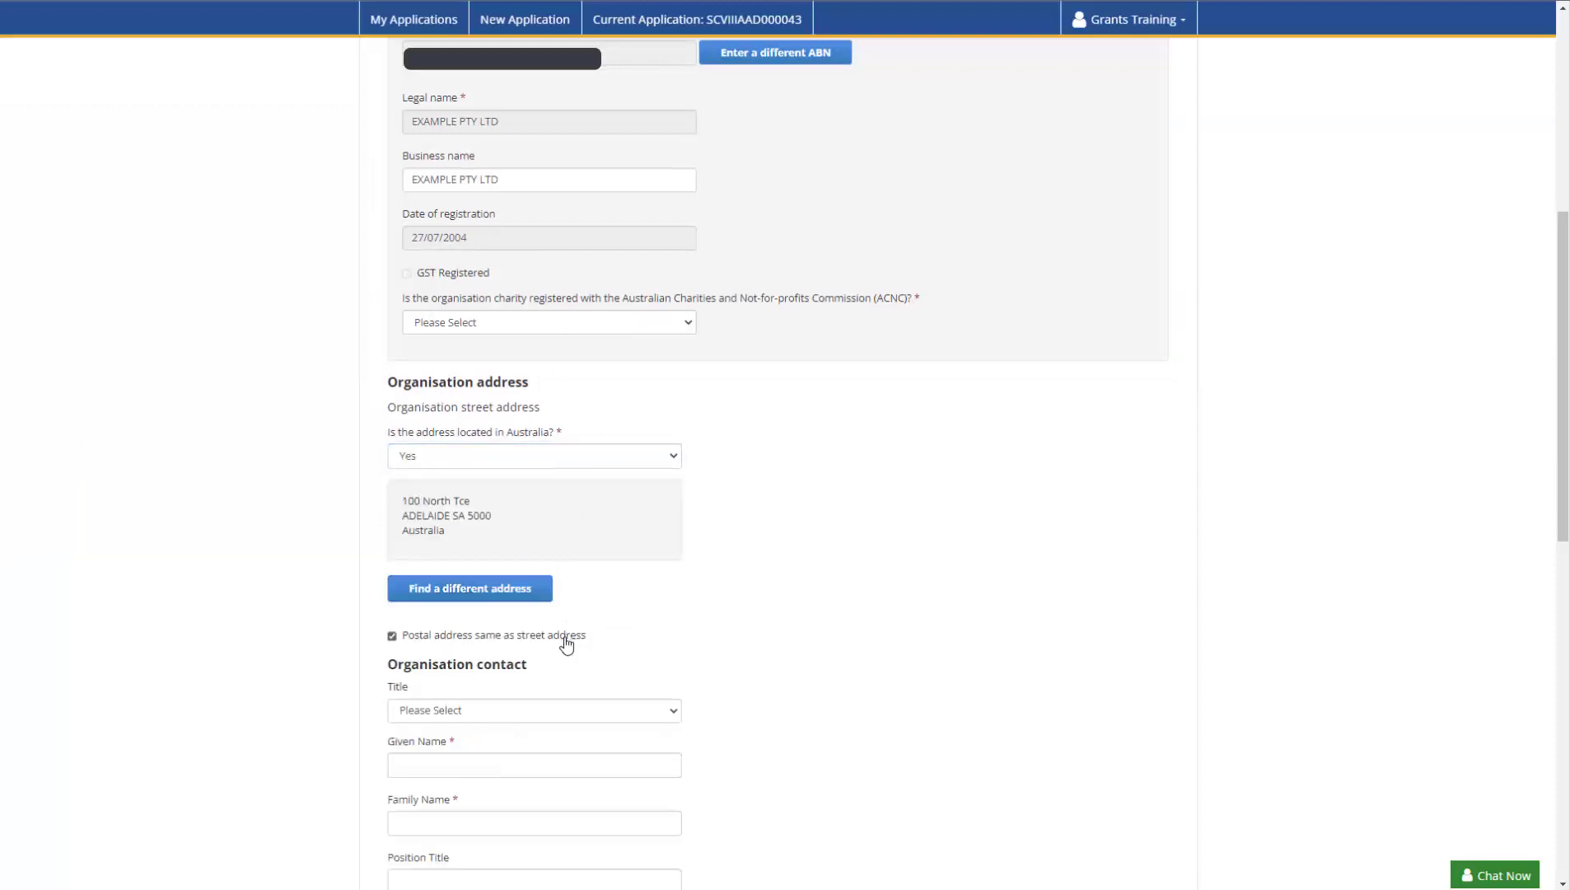
scroll(566, 642, "down", 3)
type("Prof")
Fill in the contact's details, use the organisation's address, and mark it as Project partner.
key("Tab")
type("Grants")
key("Tab")
type("Training")
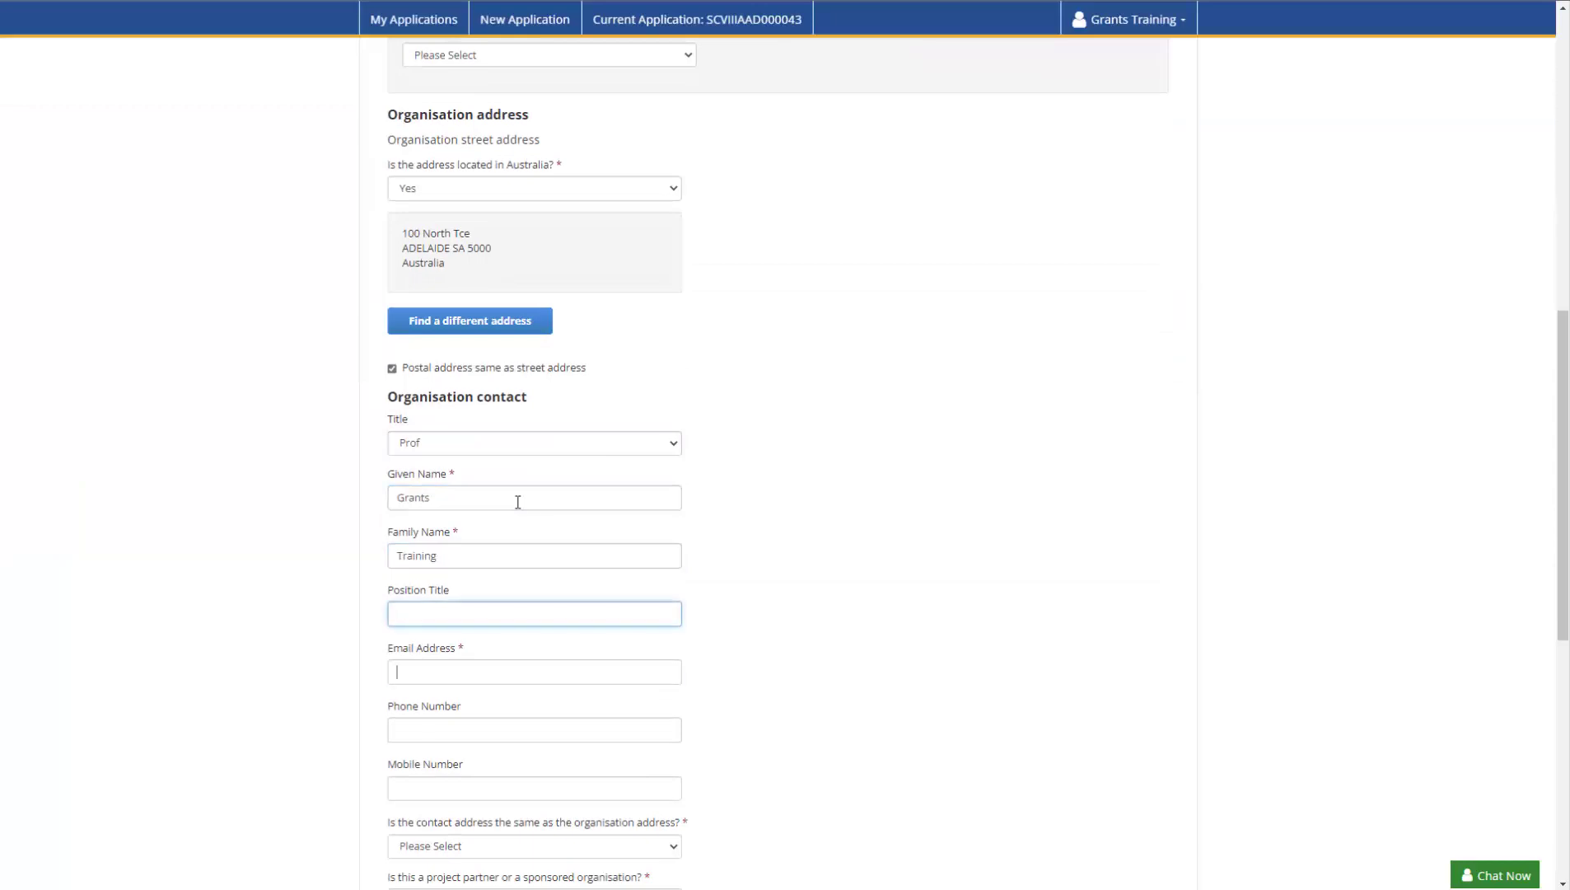
key("ctrl+v")
scroll(540, 522, "down", 3)
left_click(544, 445)
left_click(544, 496)
left_click(554, 550)
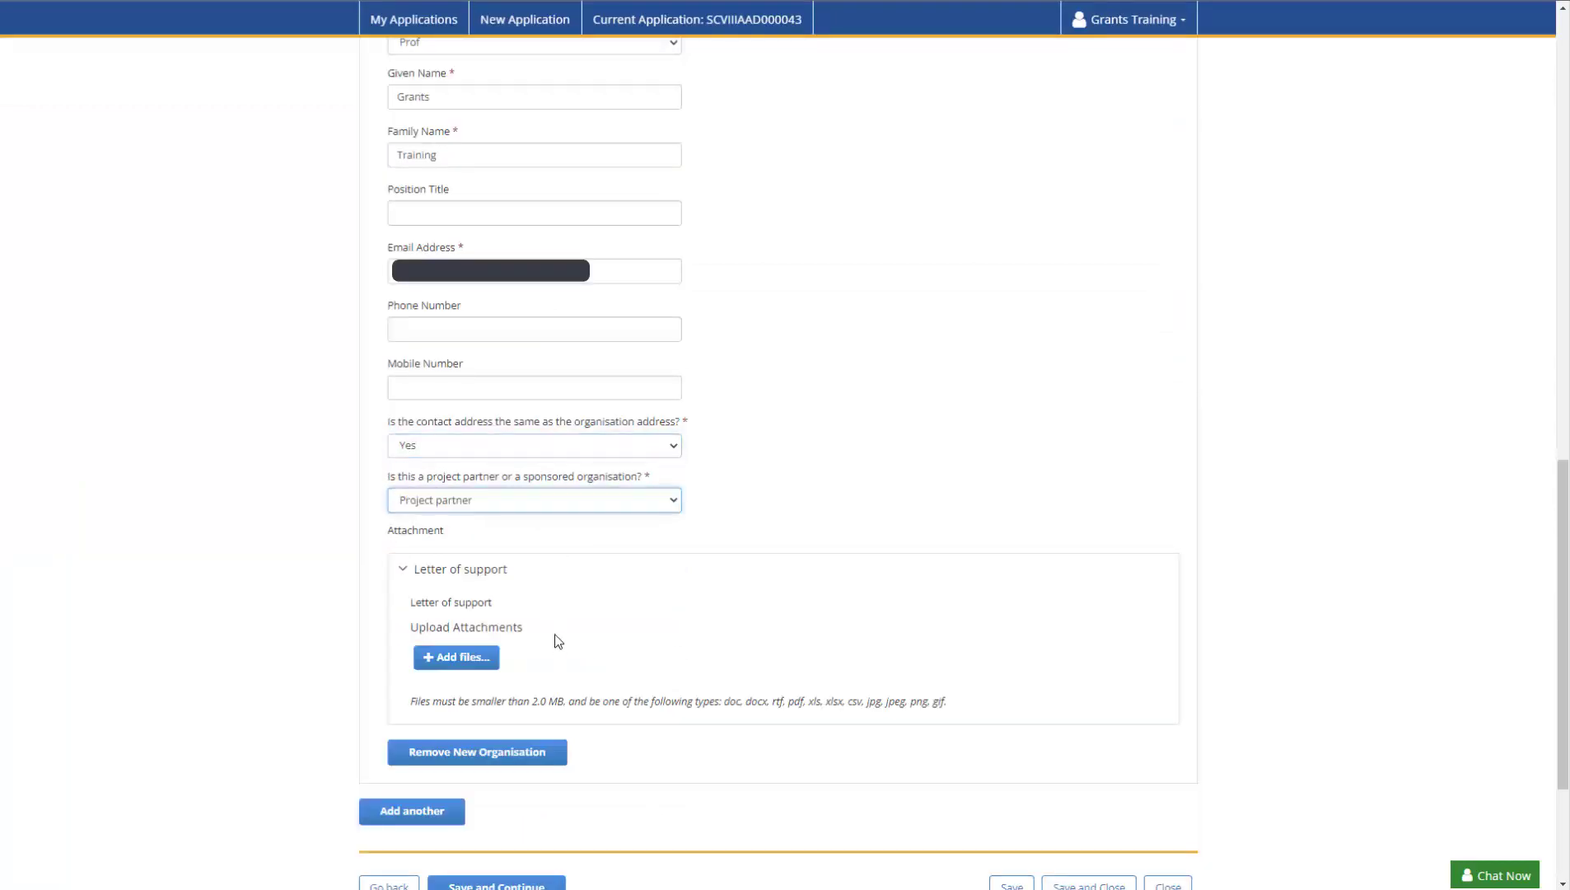
scroll(554, 702, "down", 3)
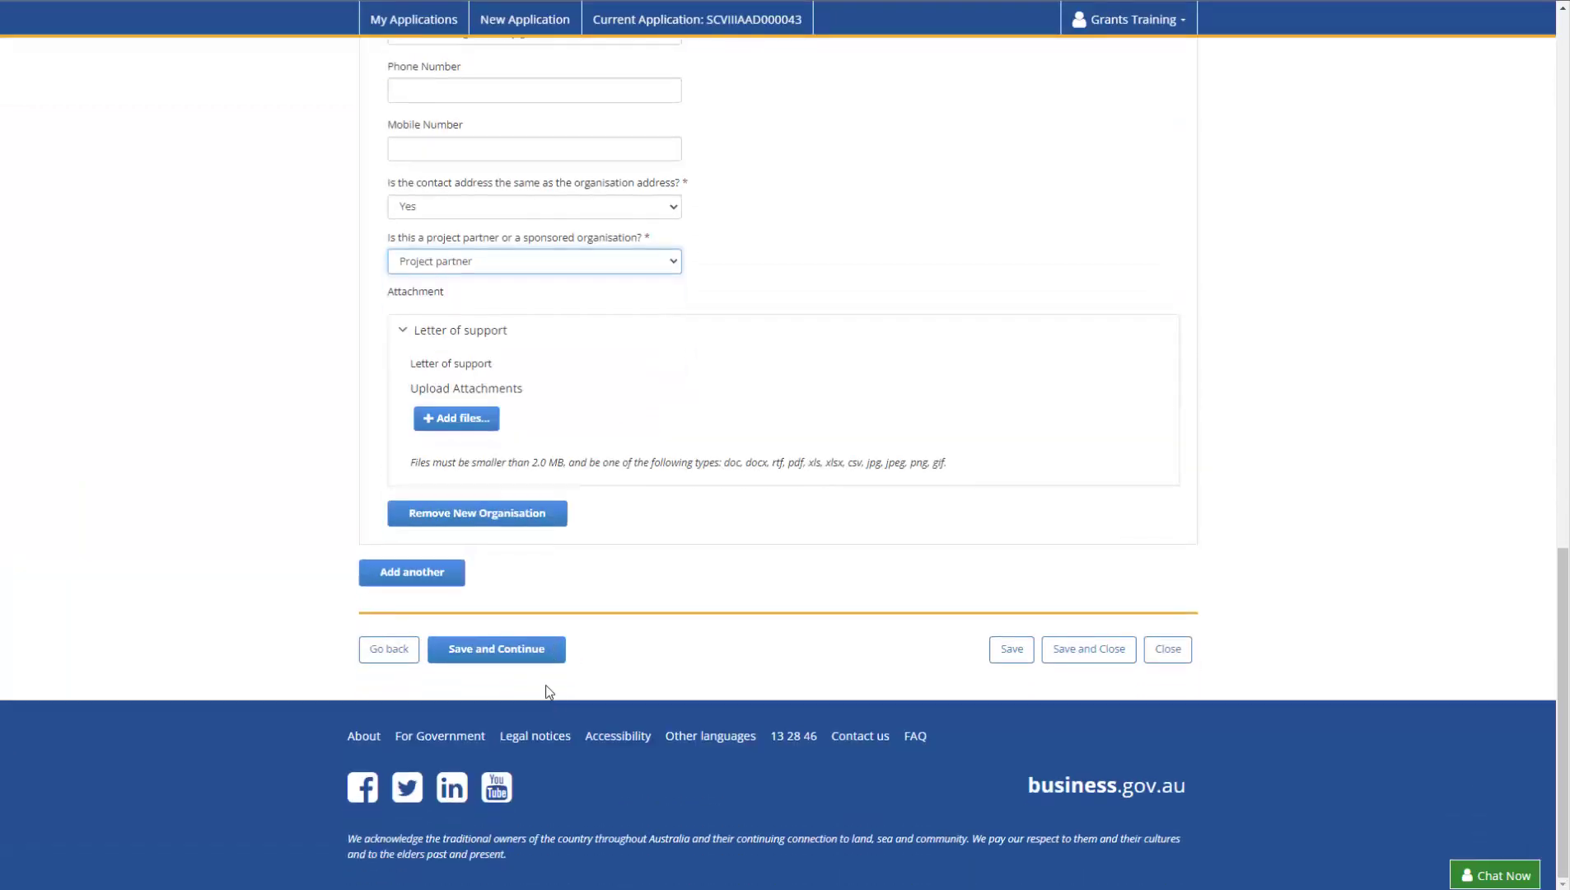
left_click(532, 664)
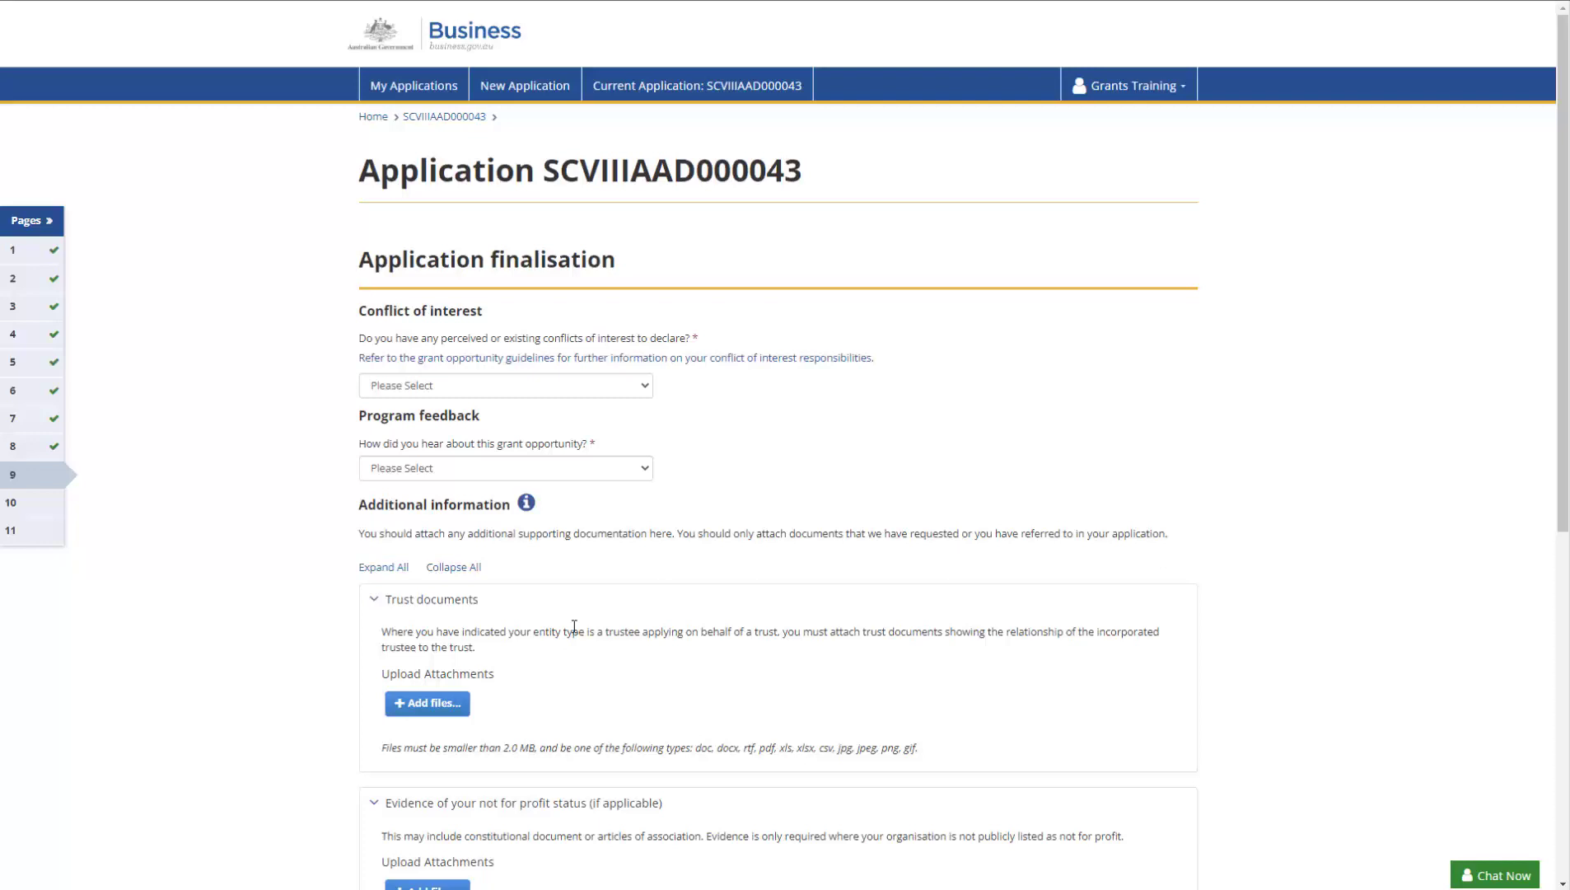
Declare a conflict of interest with its description and management plan, citing Attend public forum as the grant source.
left_click(563, 385)
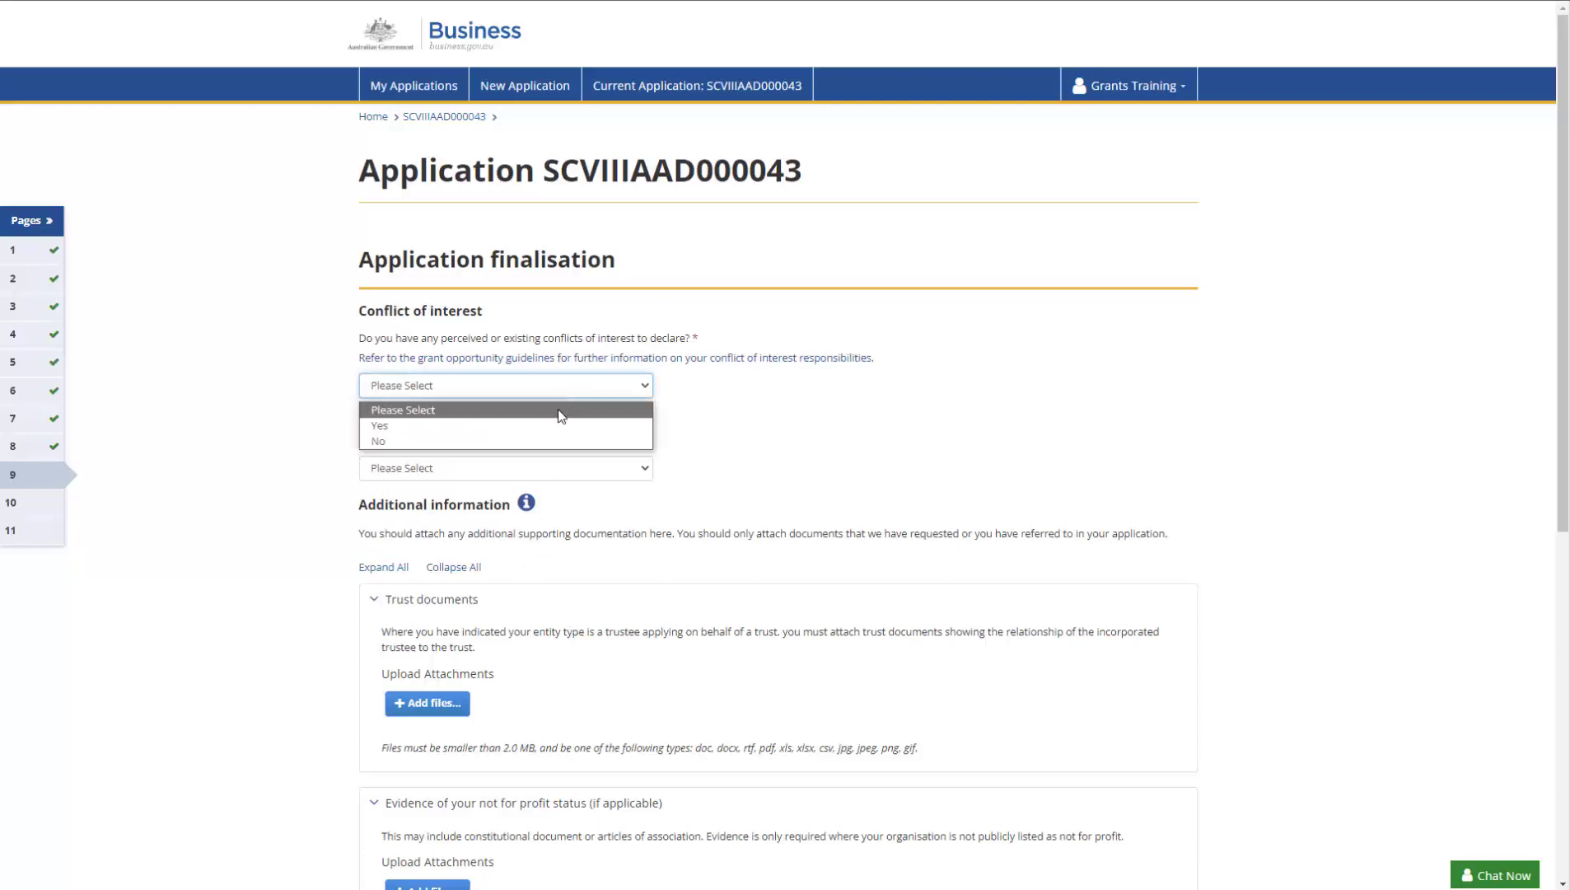
left_click(558, 423)
type("Example description")
left_click(562, 535)
type("Example management plan")
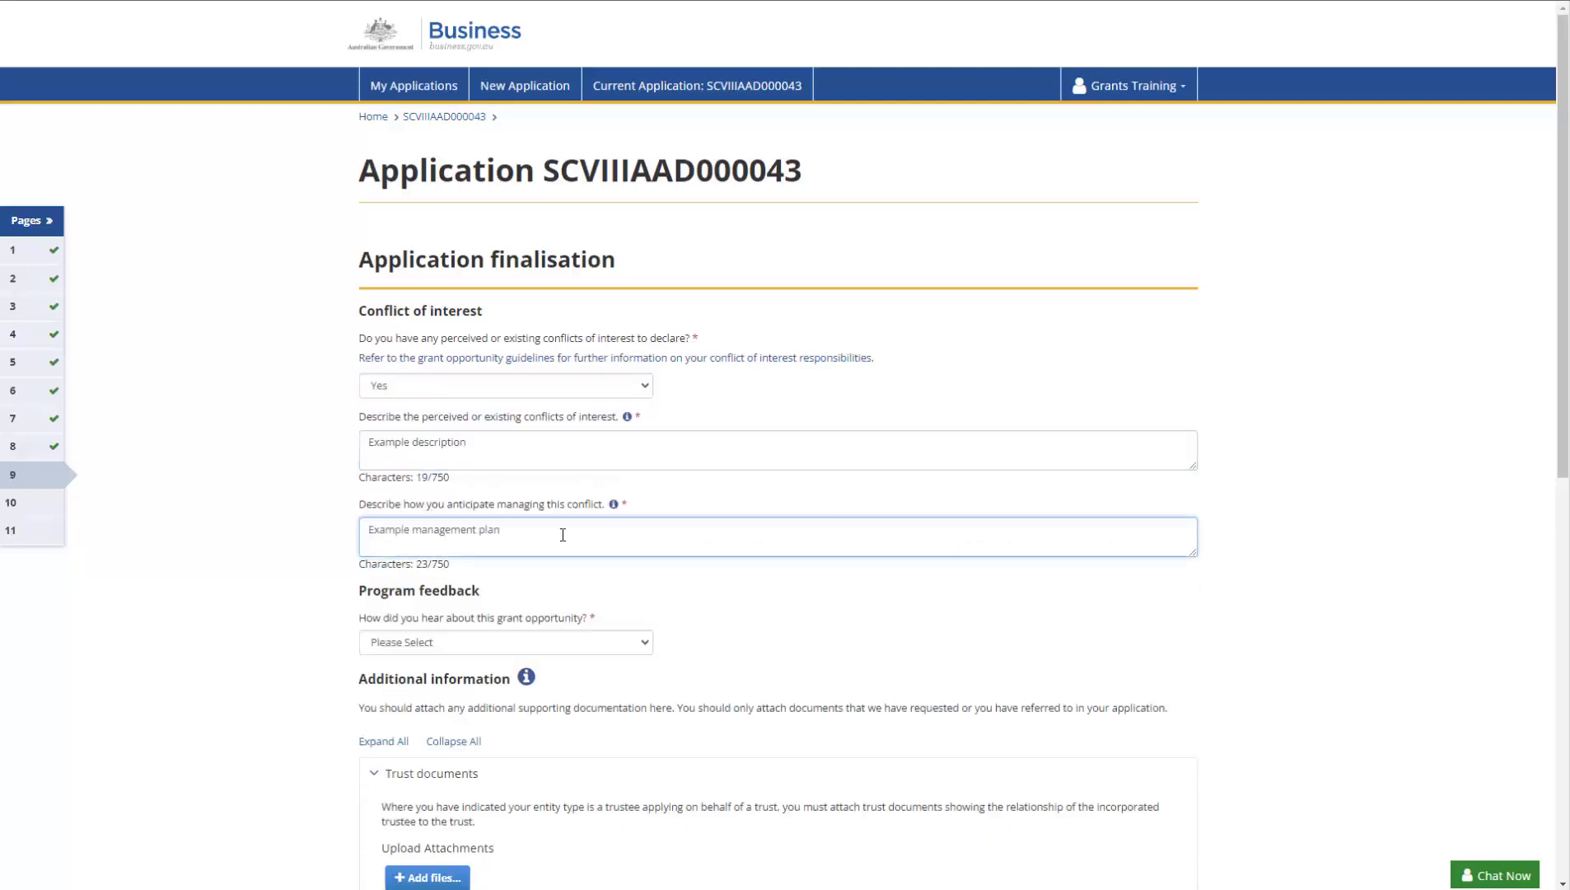
left_click(561, 641)
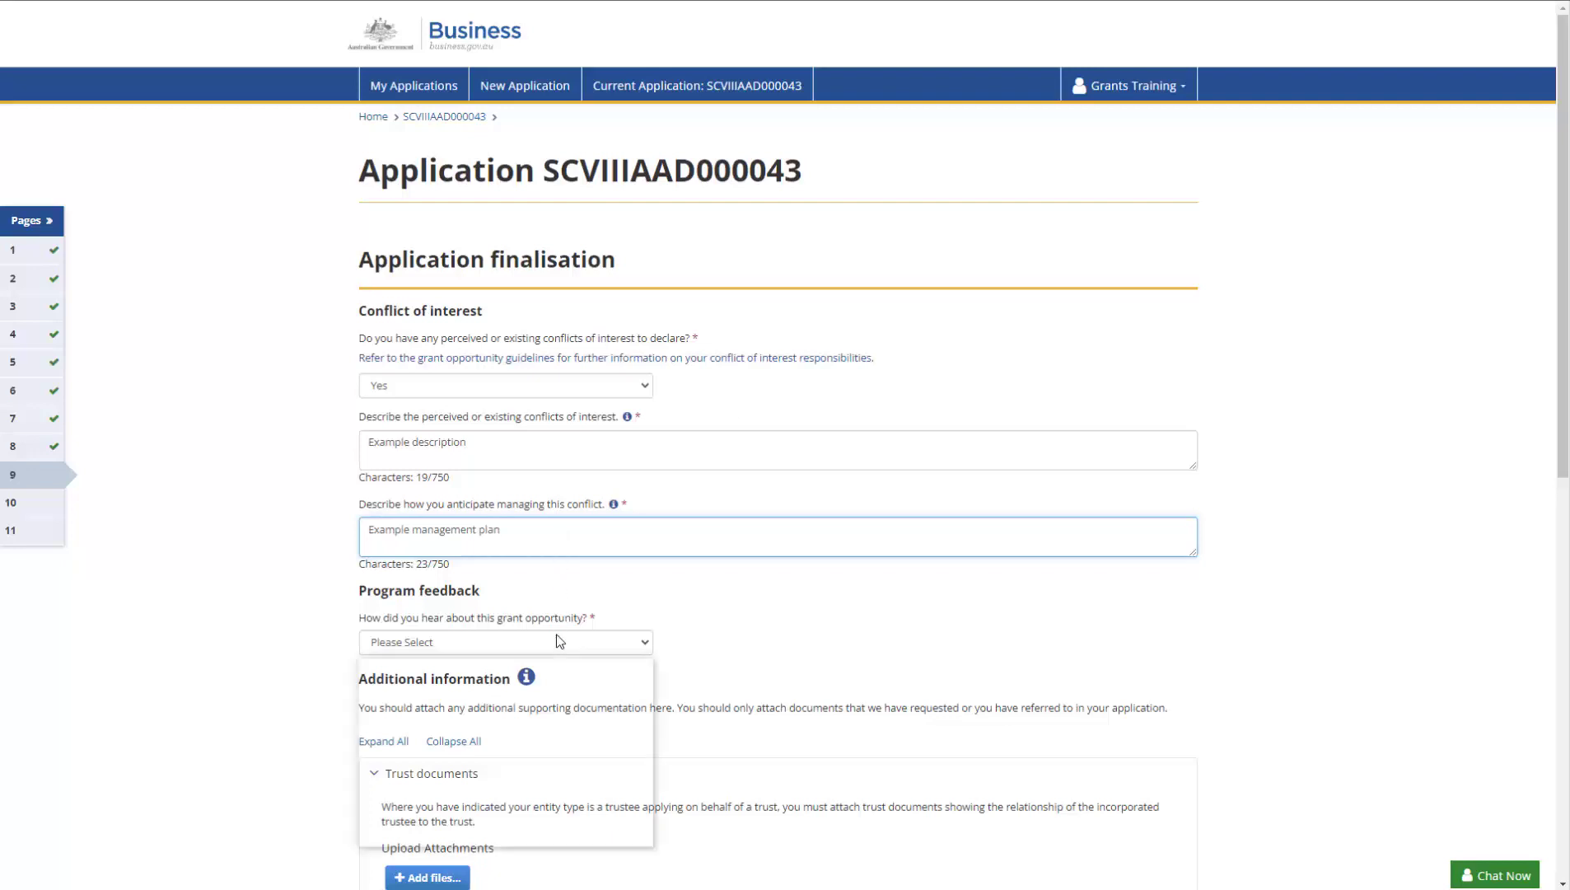
left_click(559, 696)
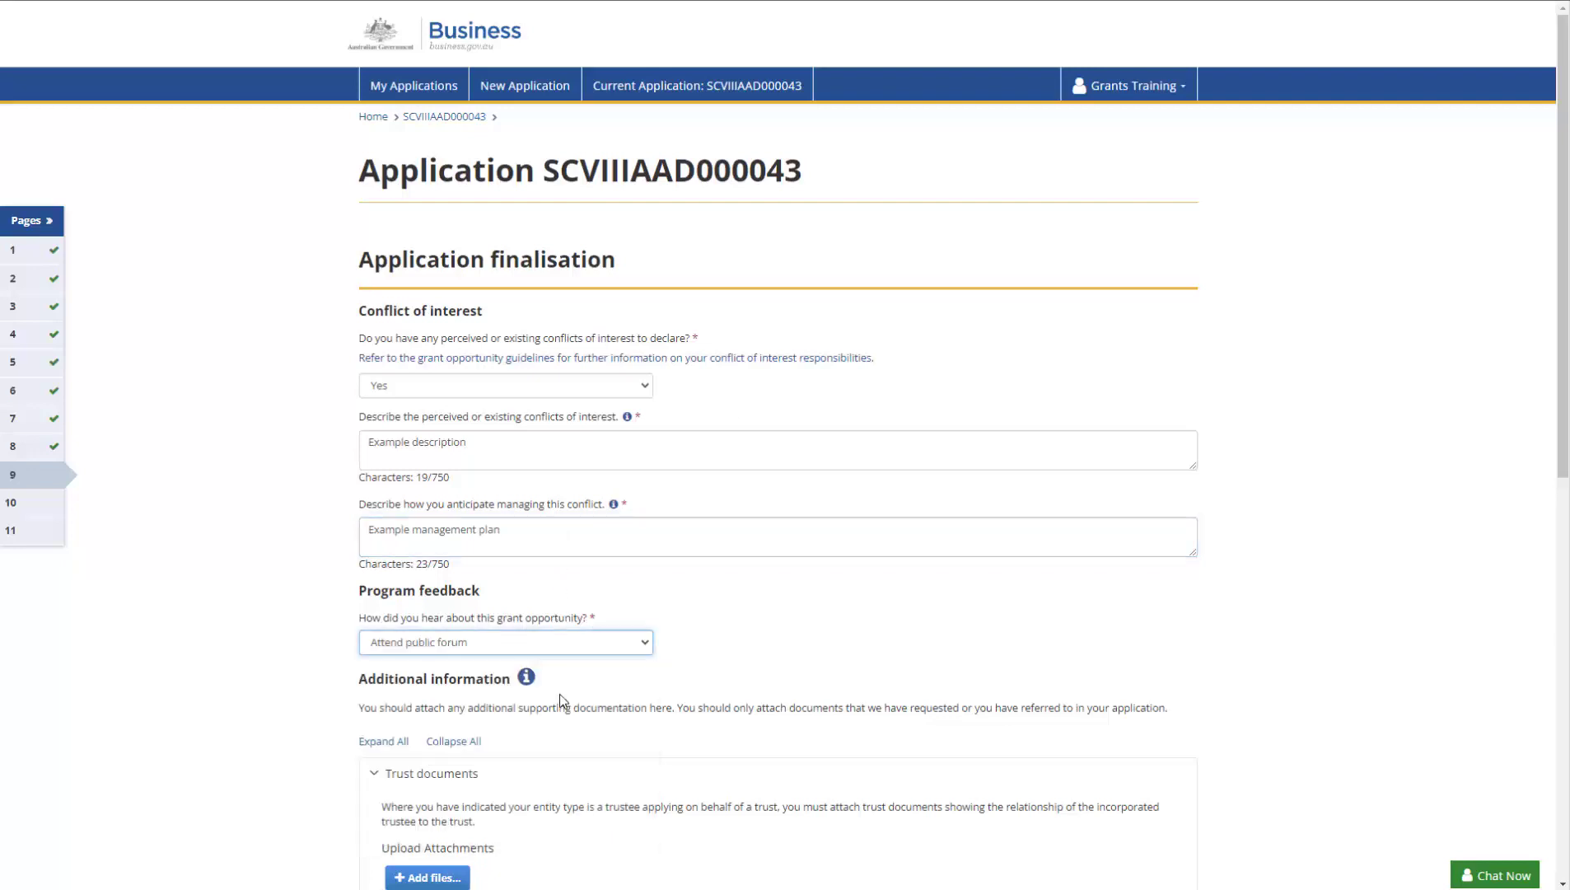
scroll(559, 696, "down", 3)
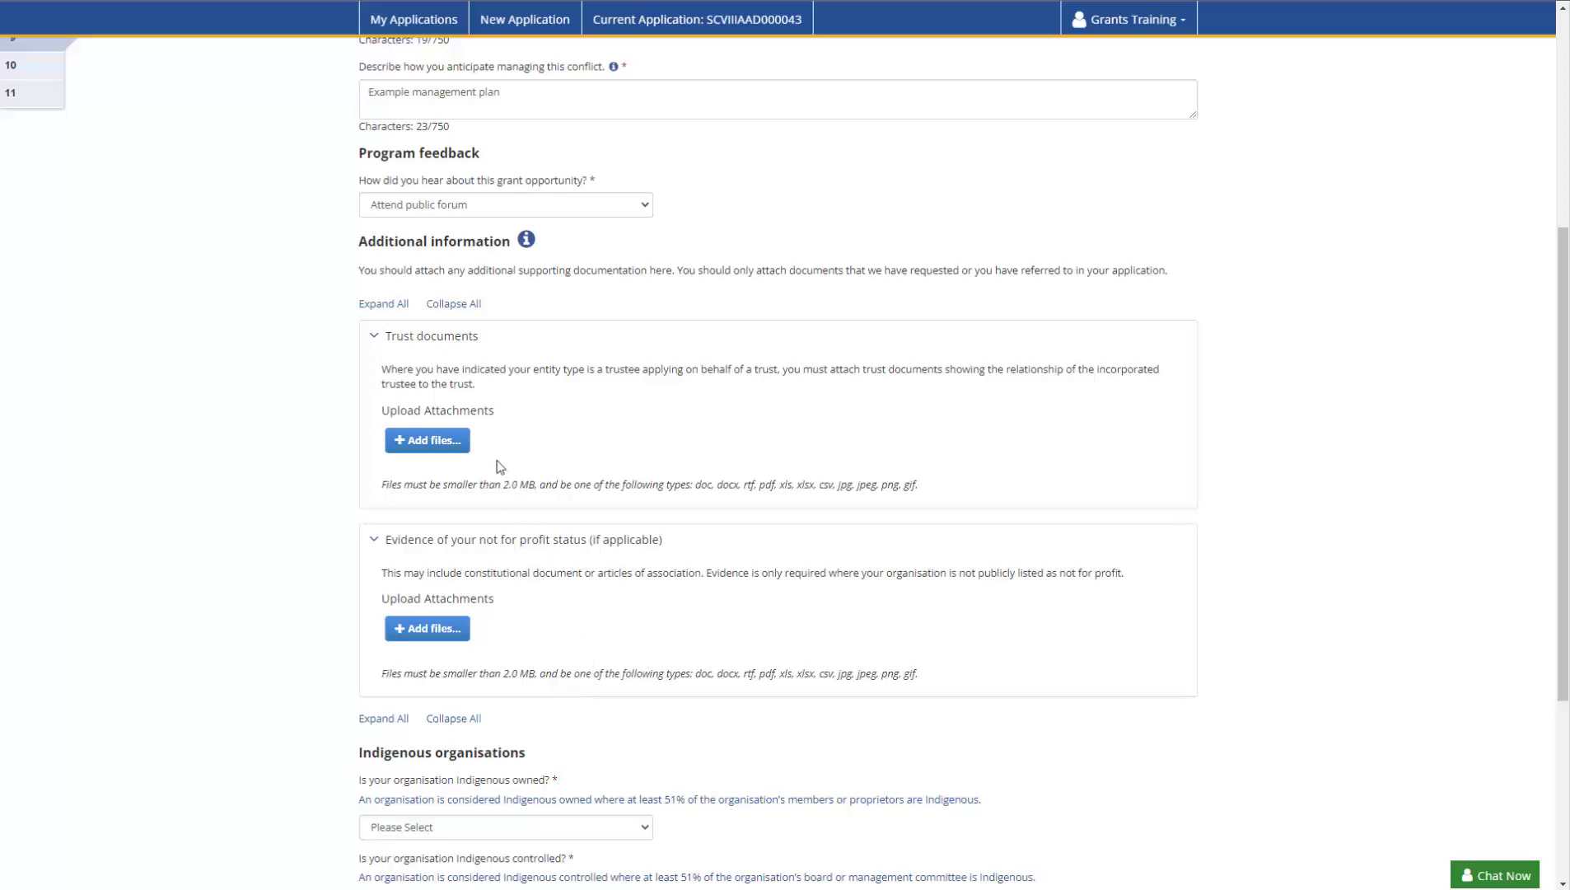
Attach TrustDocument.docx, answer No to Indigenous owned and Indigenous controlled, and save the finalisation page.
left_click(456, 444)
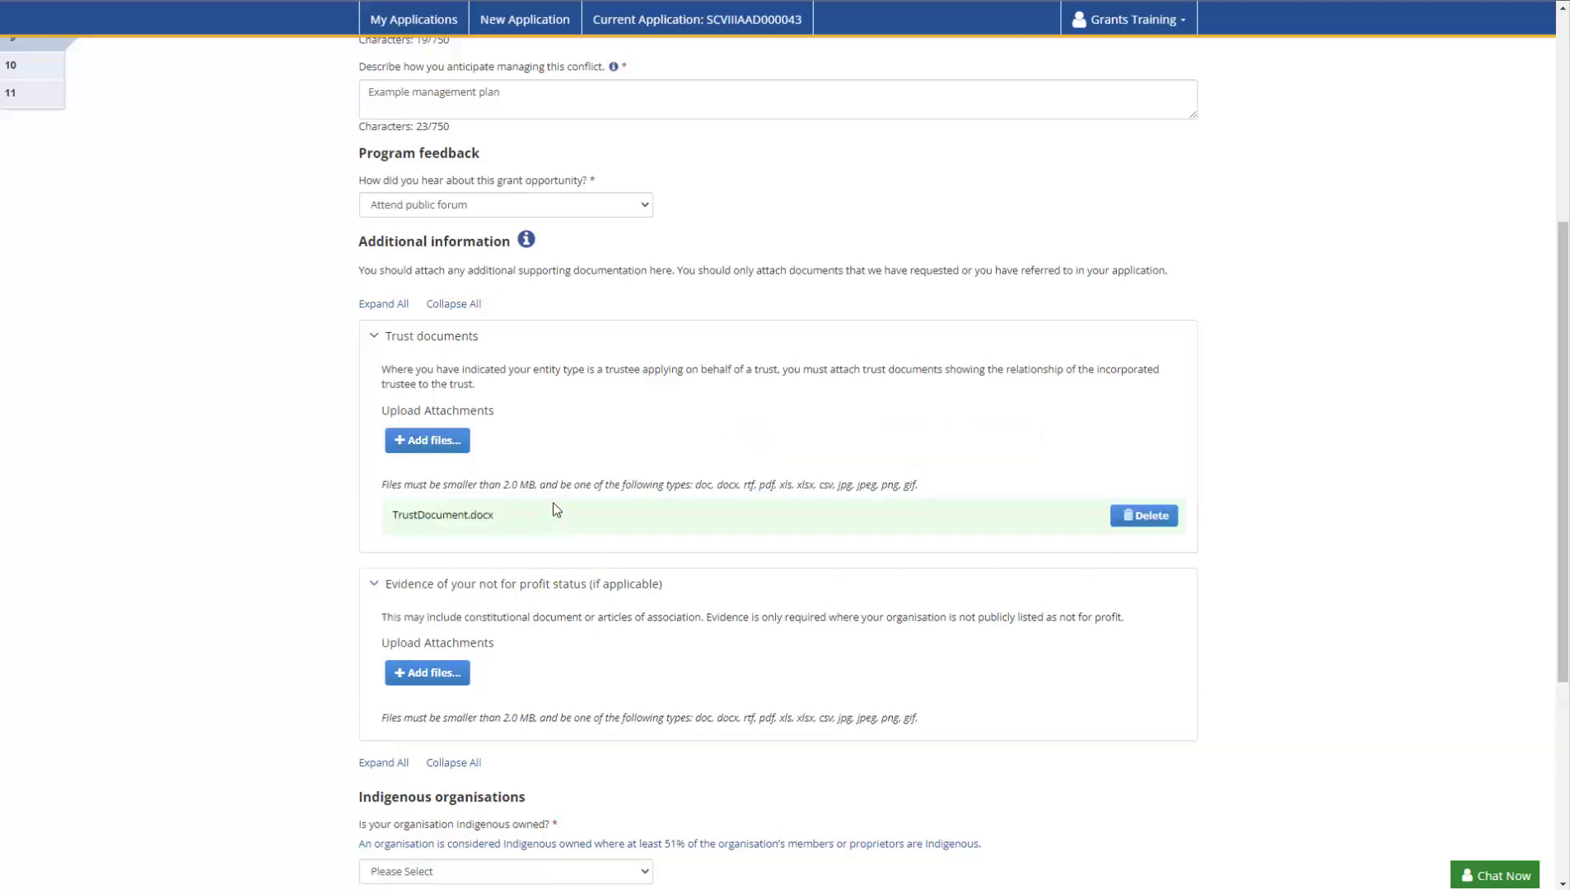
scroll(553, 510, "down", 3)
left_click(554, 497)
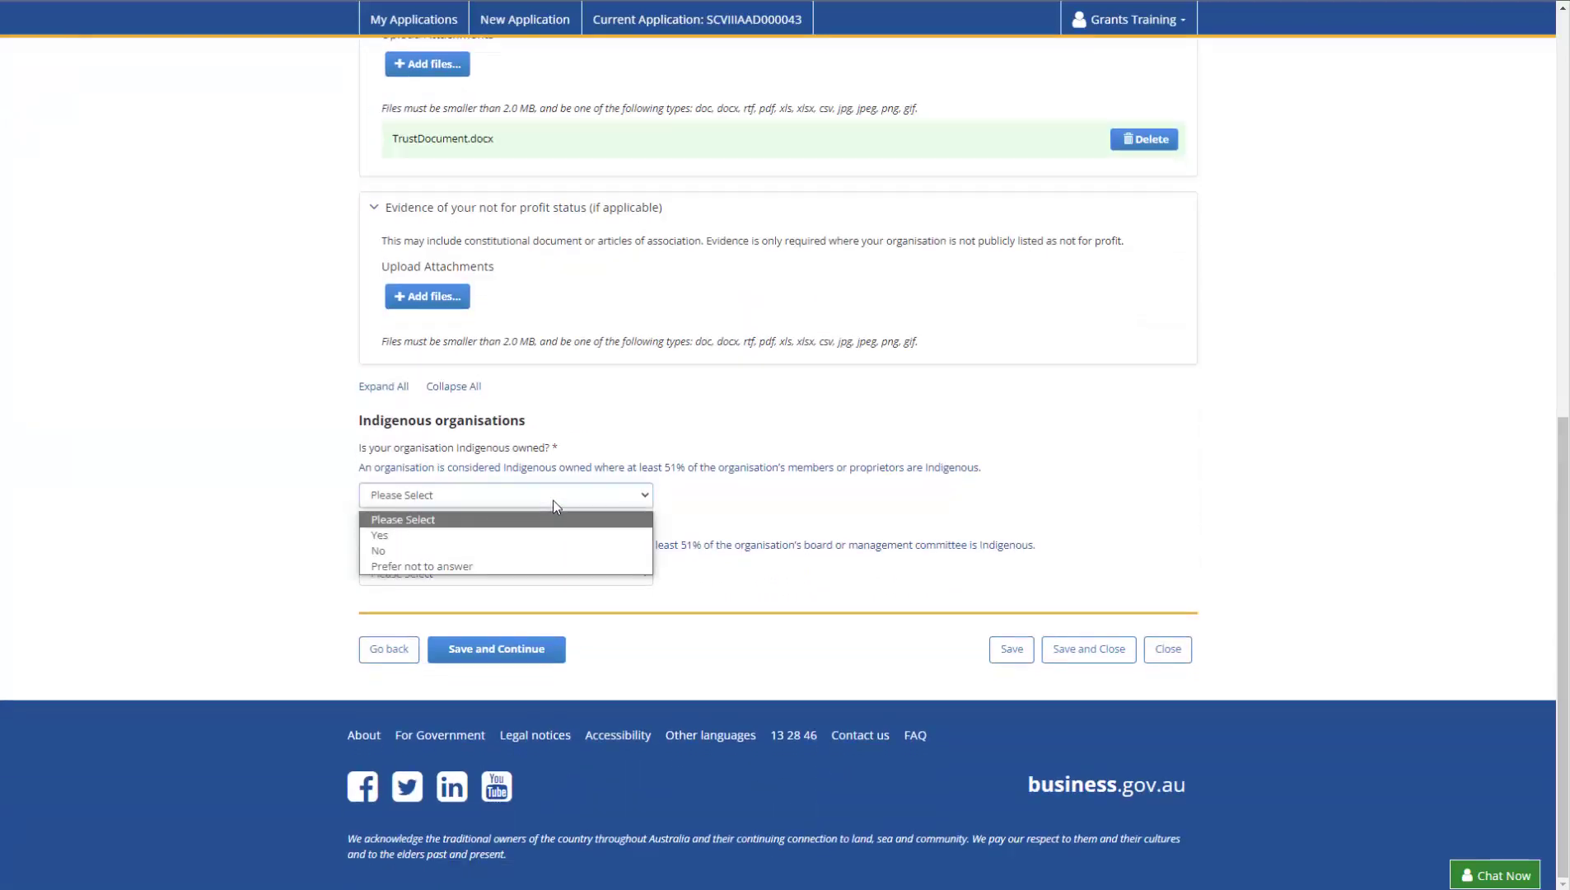
left_click(544, 554)
left_click(544, 625)
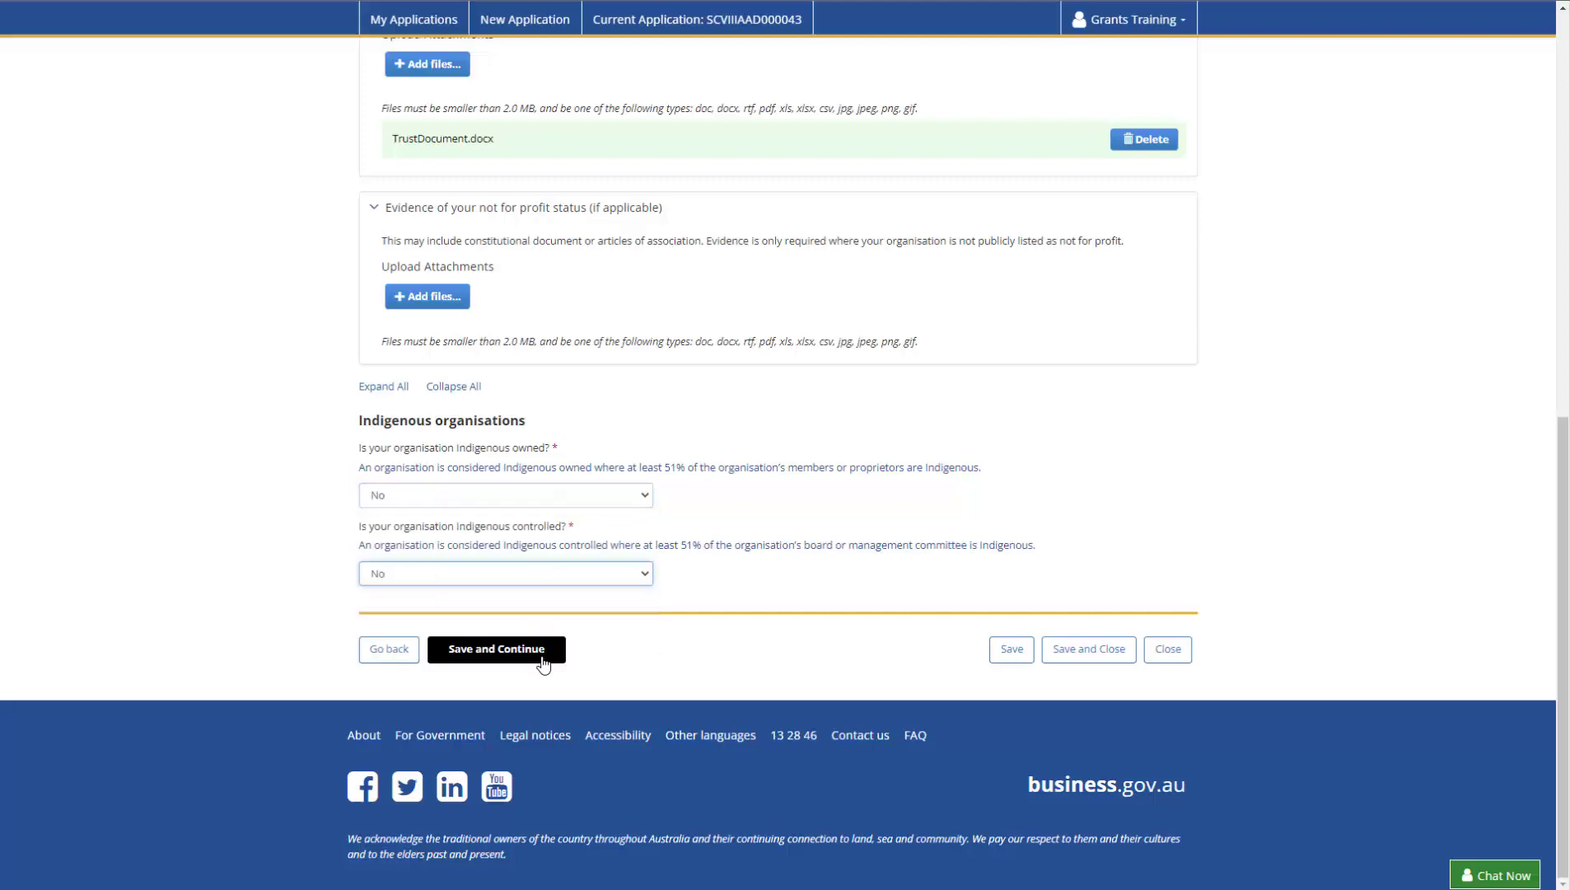
left_click(542, 662)
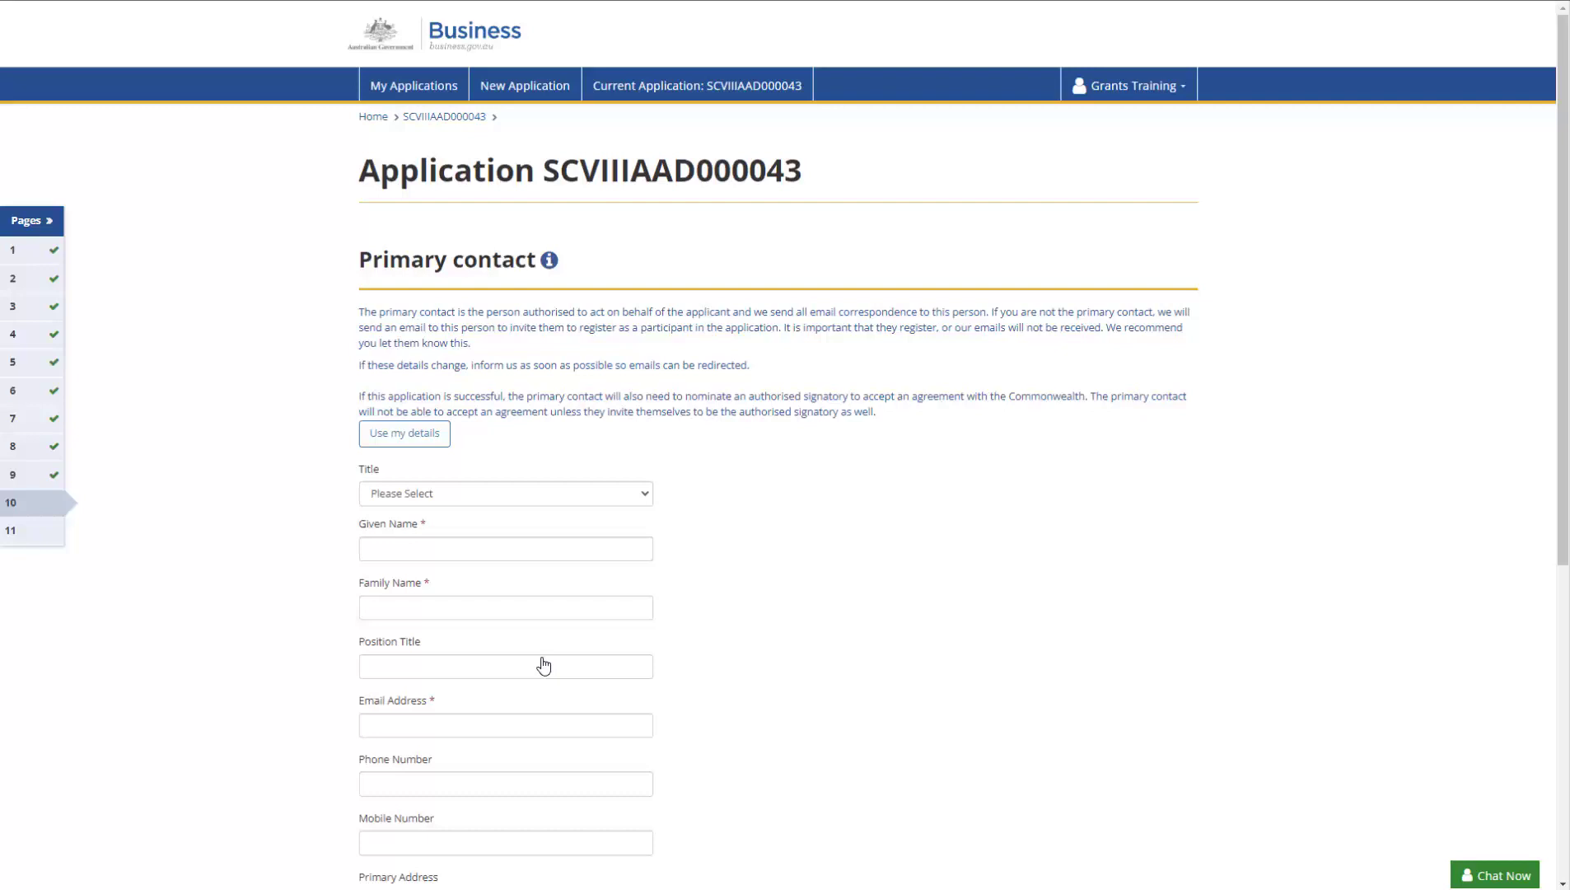
Fill the primary contact with my own details, save it, and agree to the declarations.
left_click(426, 442)
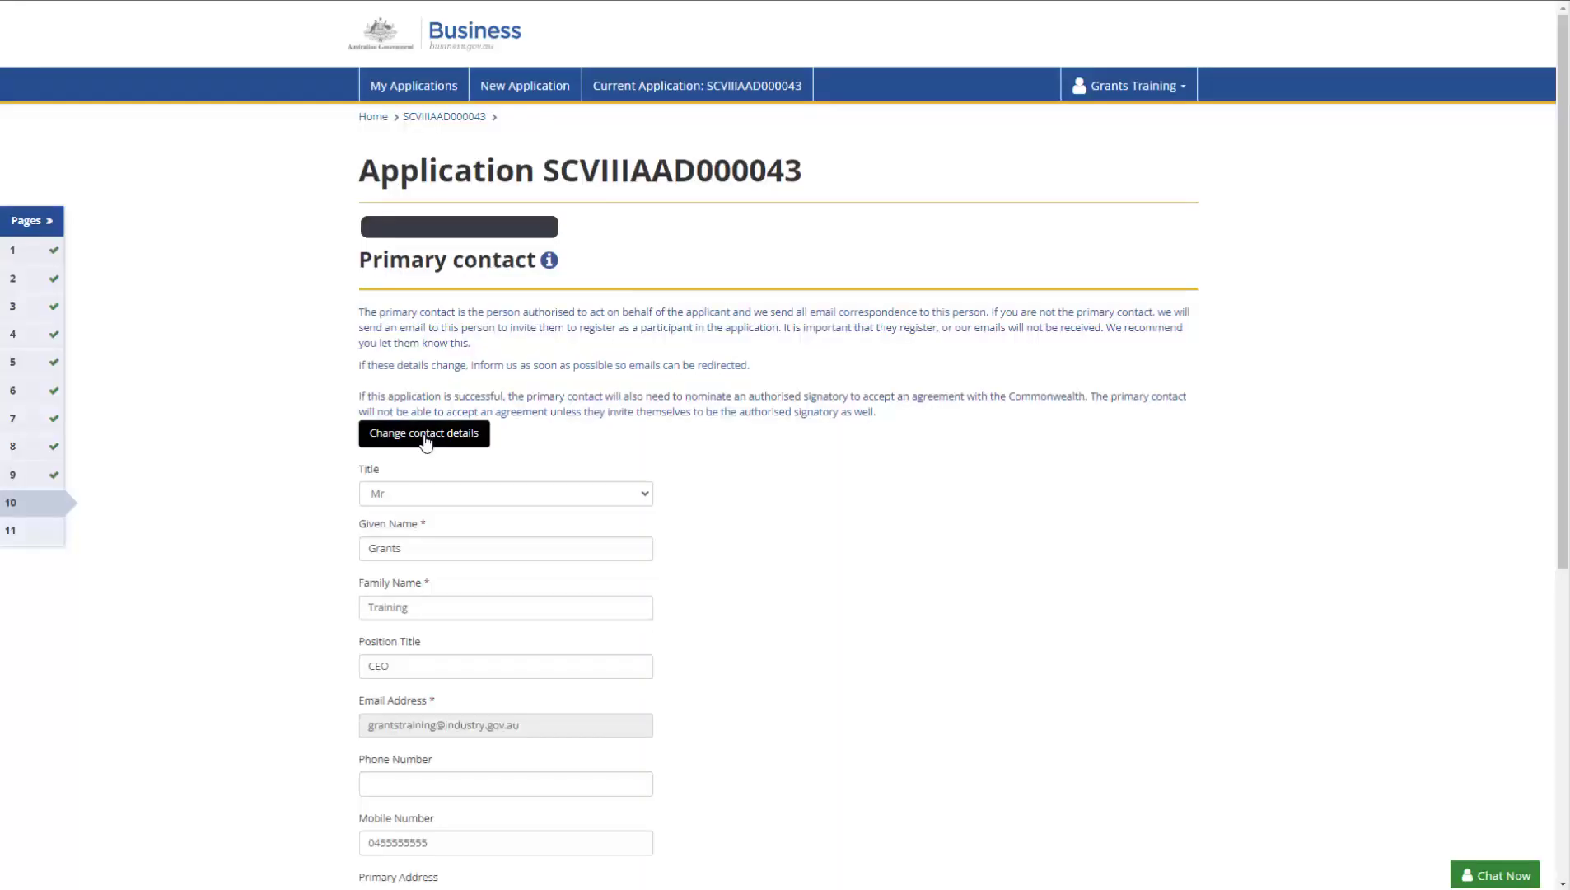
scroll(449, 518, "down", 5)
left_click(462, 651)
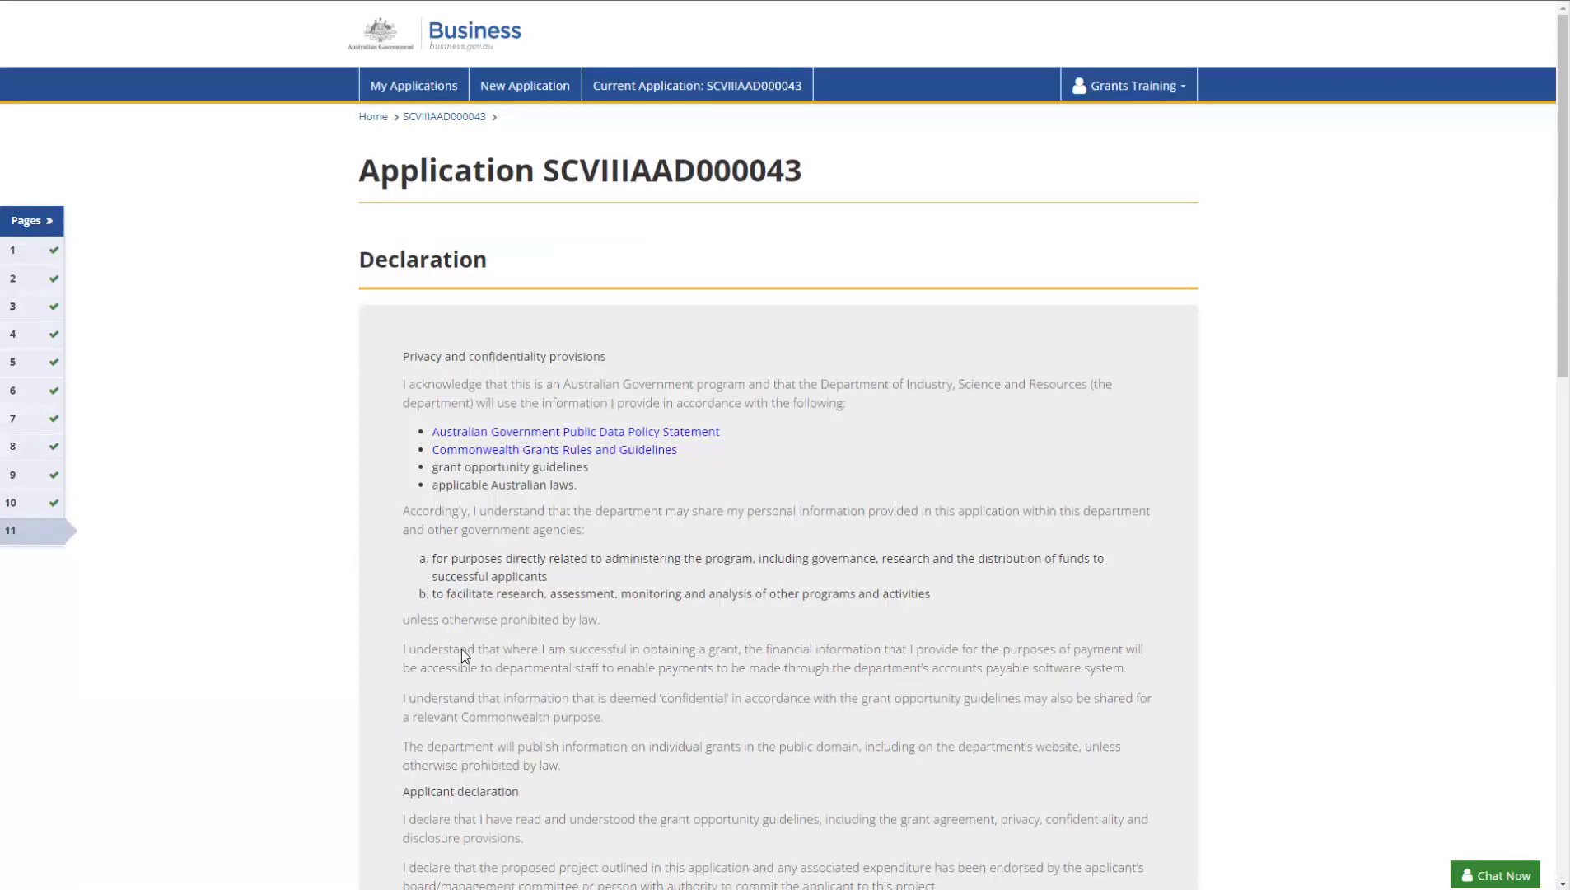
scroll(461, 649, "down", 4)
scroll(461, 648, "down", 4)
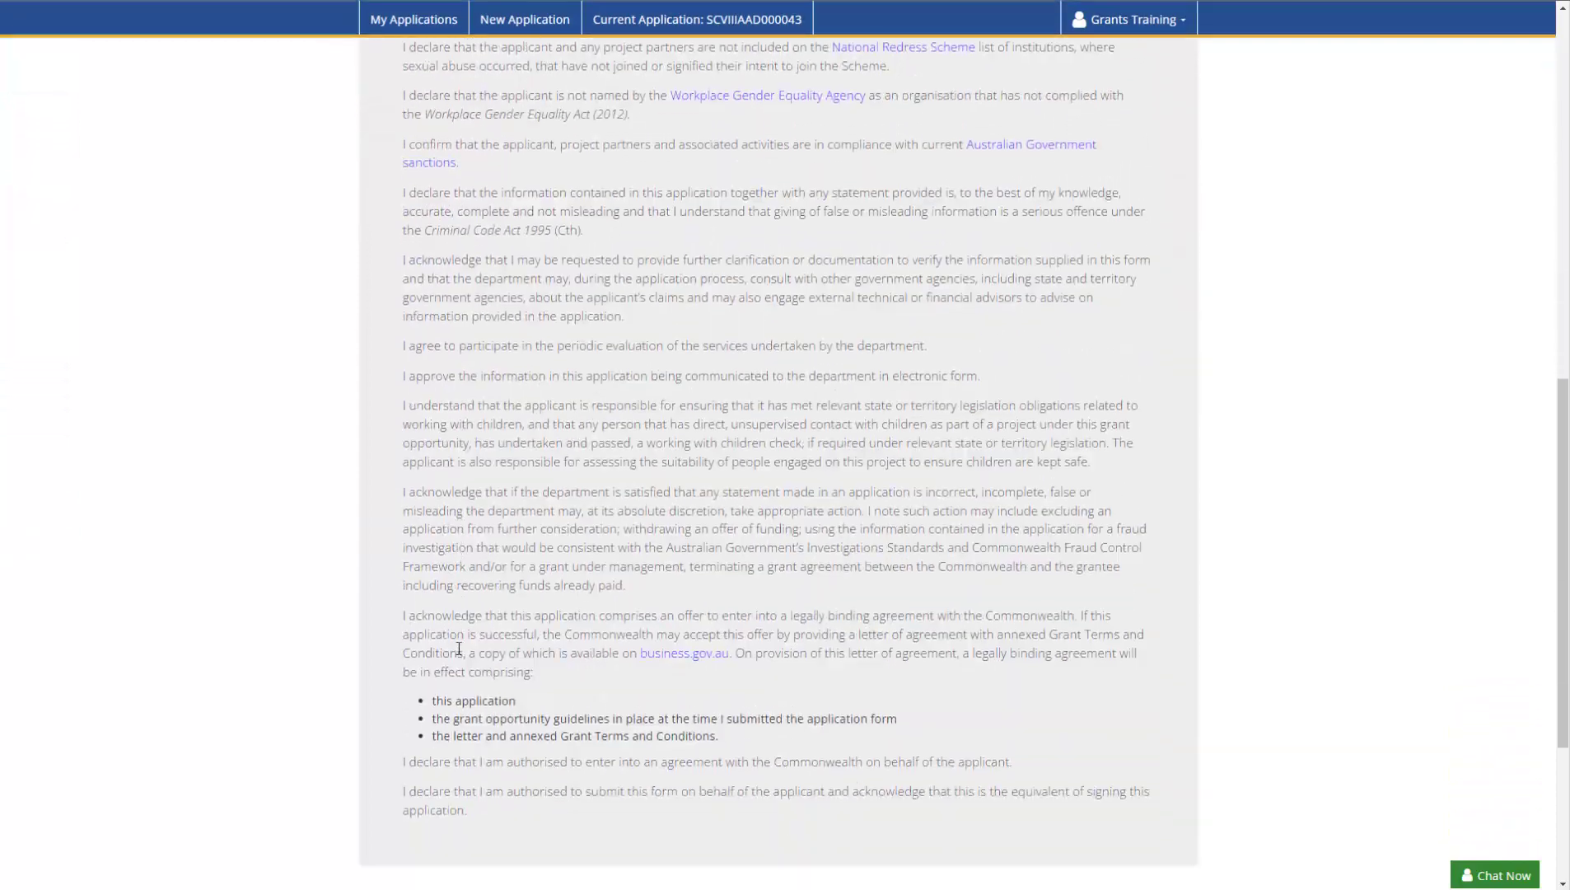
scroll(461, 649, "down", 2)
left_click(459, 715)
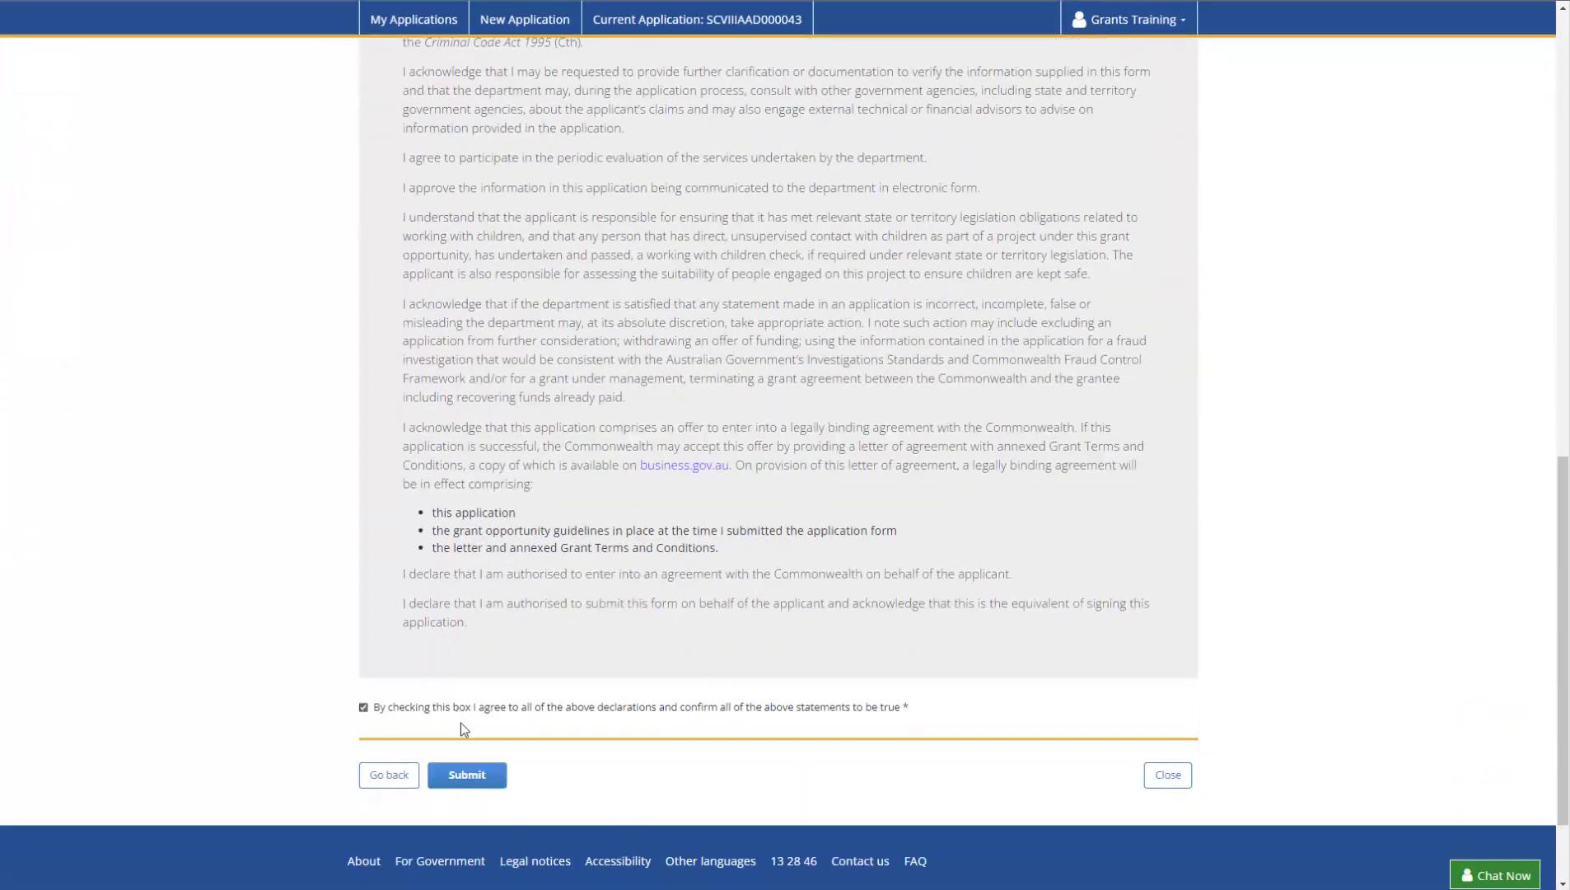
left_click(472, 782)
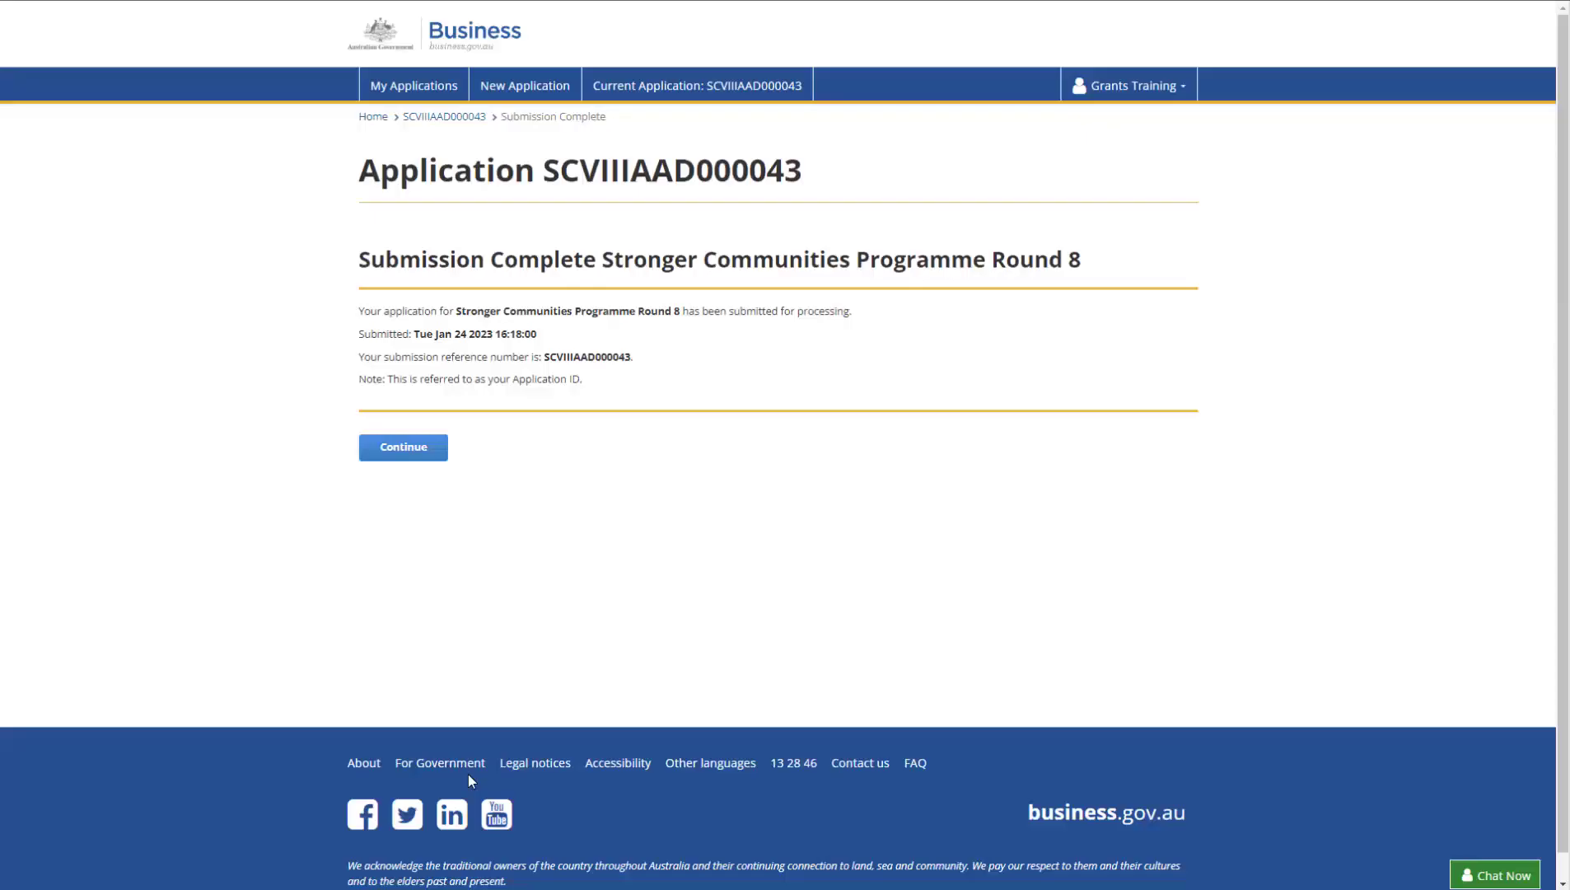